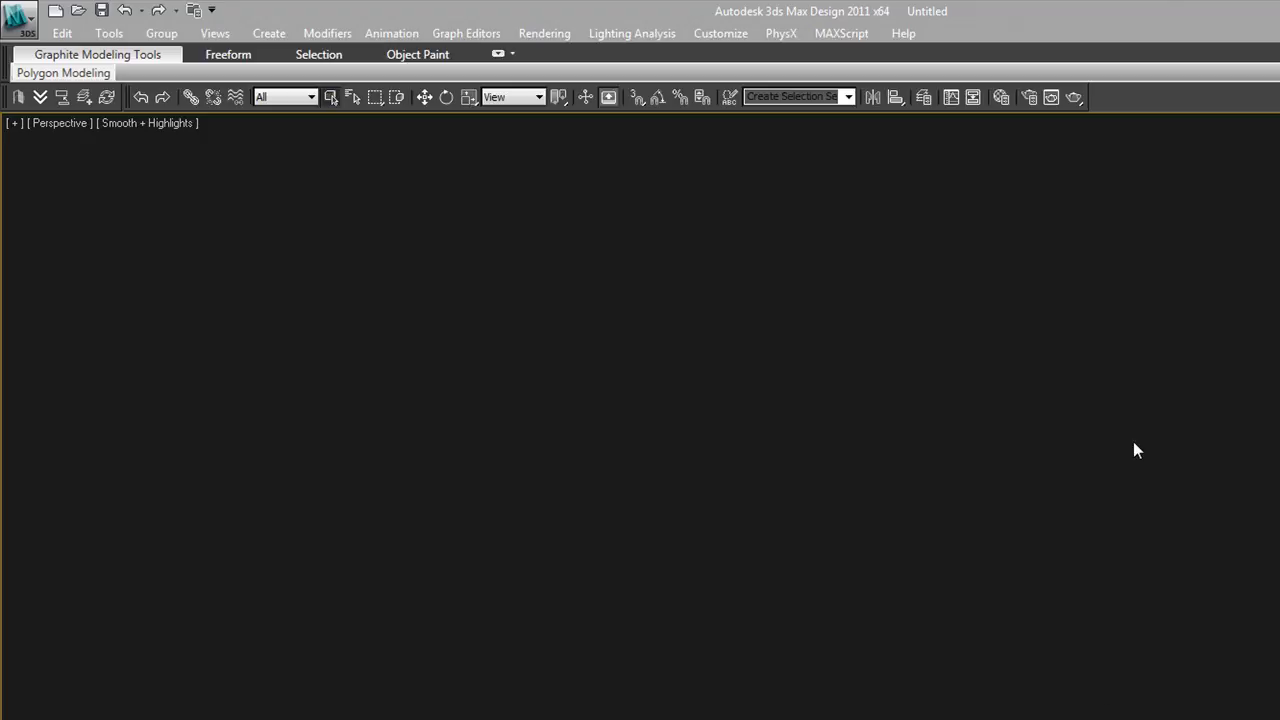
Assign the Default Scanline Renderer as the production renderer and close the render setup
{"action": "left_click", "coordinate": [1035, 96]}
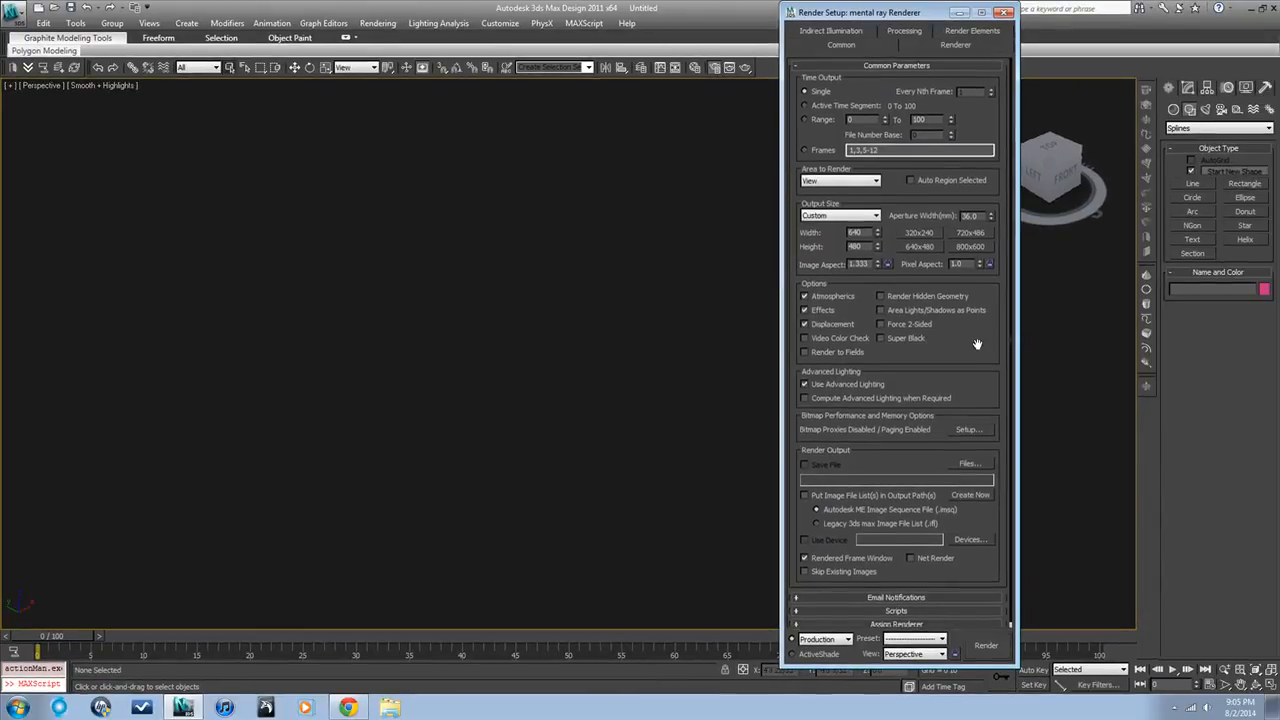
{"action": "left_click_drag", "start_coordinate": [977, 345], "coordinate": [977, 243]}
{"action": "left_click", "coordinate": [942, 620]}
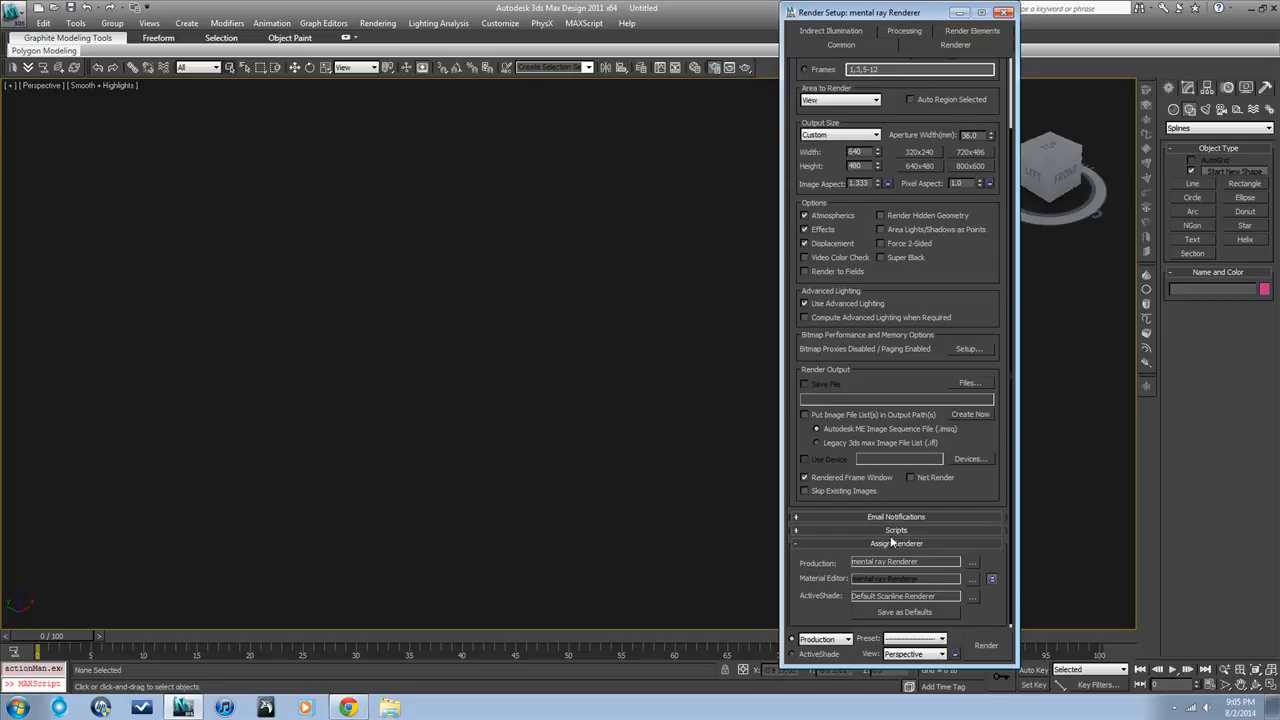
{"action": "left_click", "coordinate": [973, 563]}
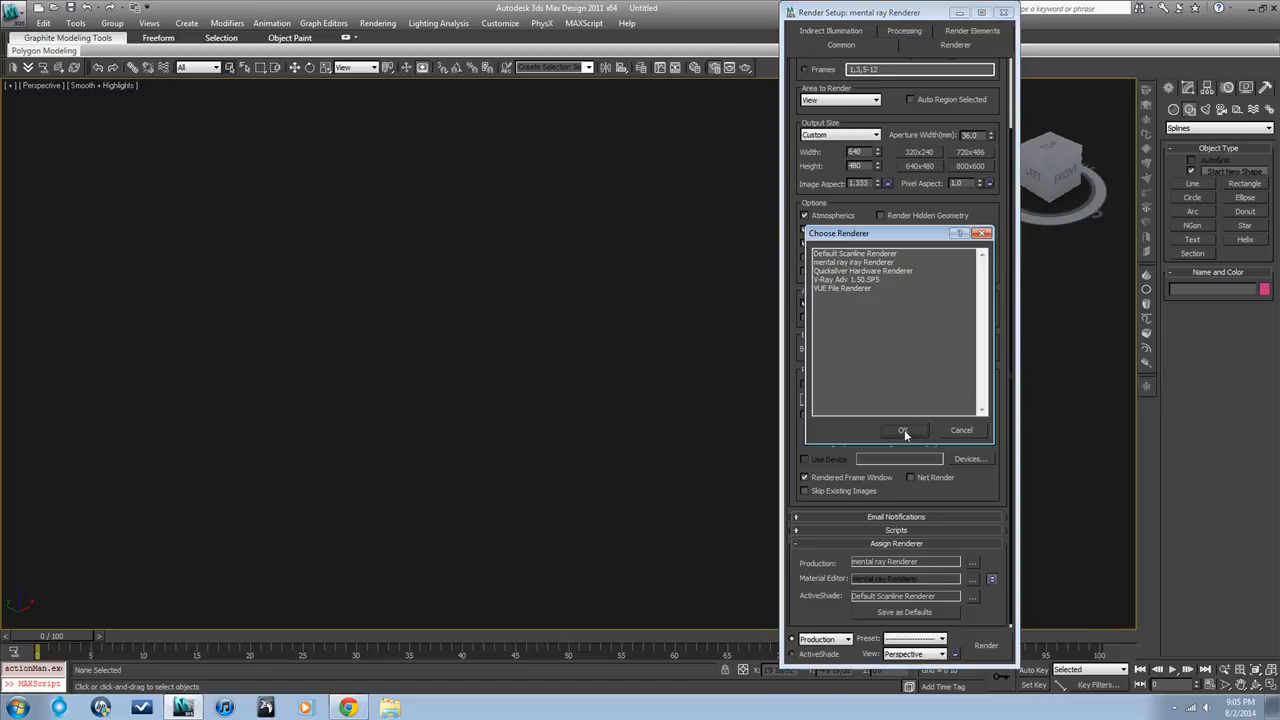
{"action": "left_click", "coordinate": [848, 254]}
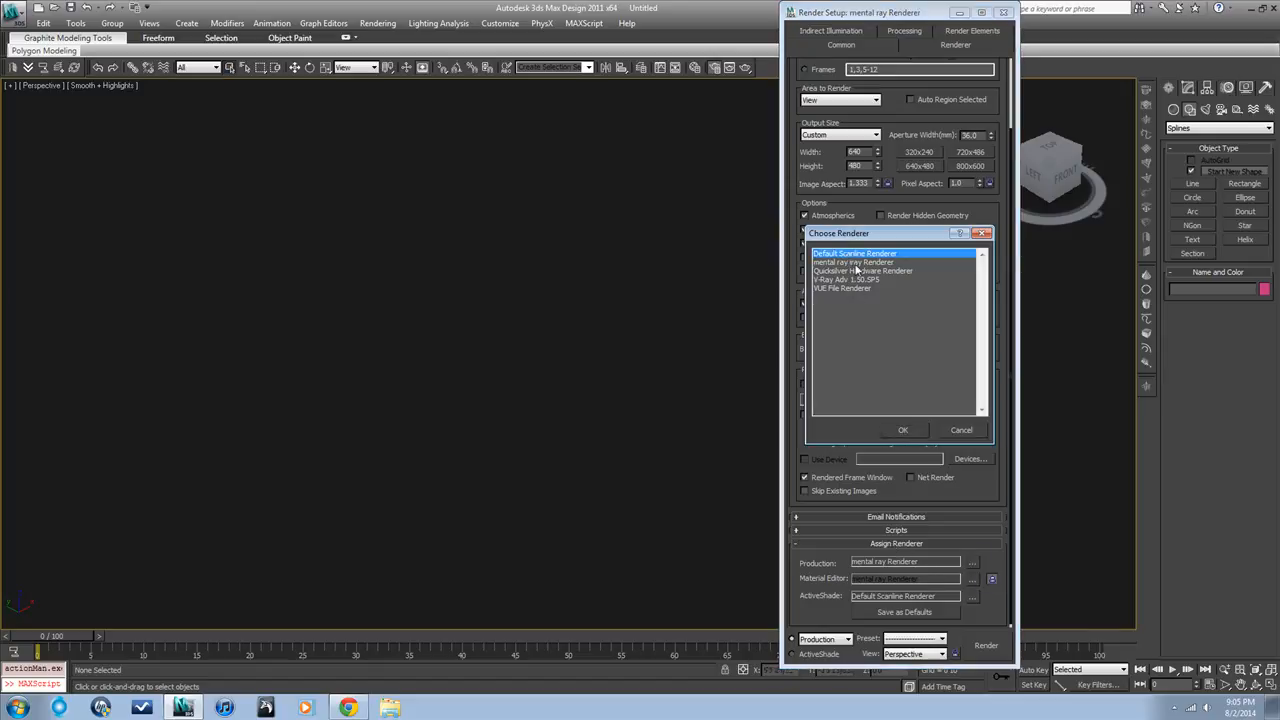
{"action": "left_click", "coordinate": [903, 431]}
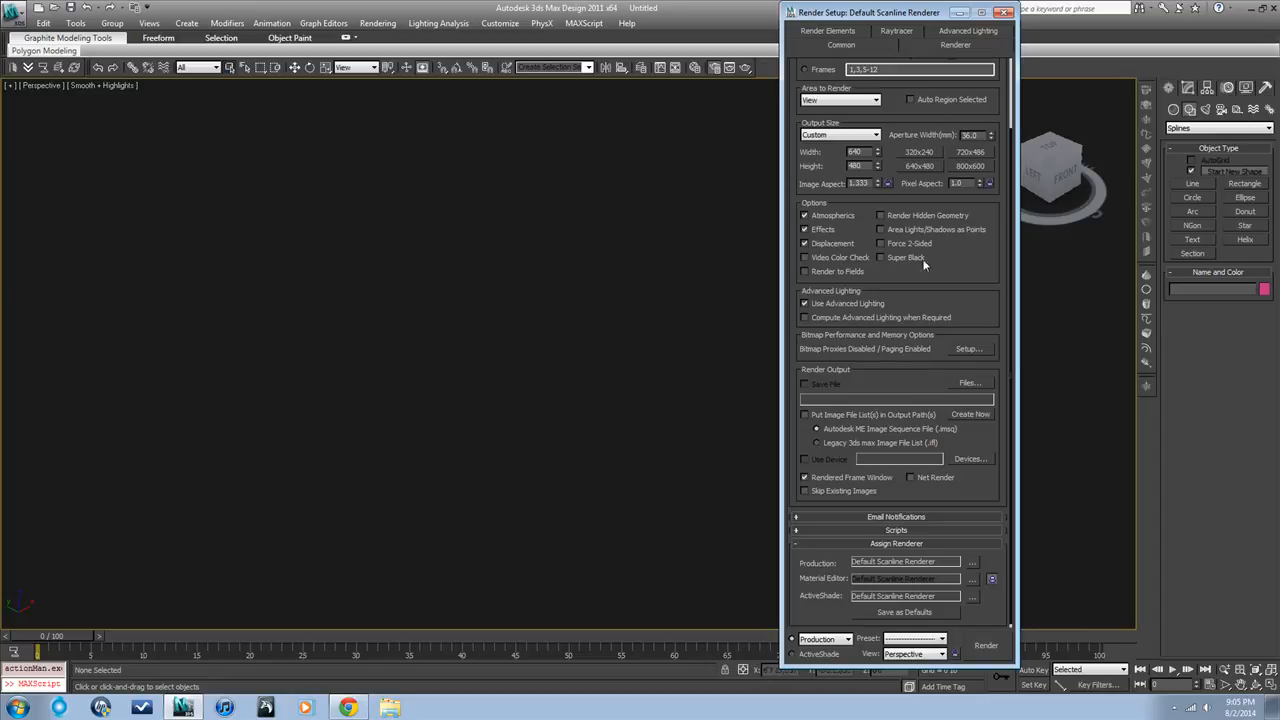
{"action": "left_click", "coordinate": [714, 67]}
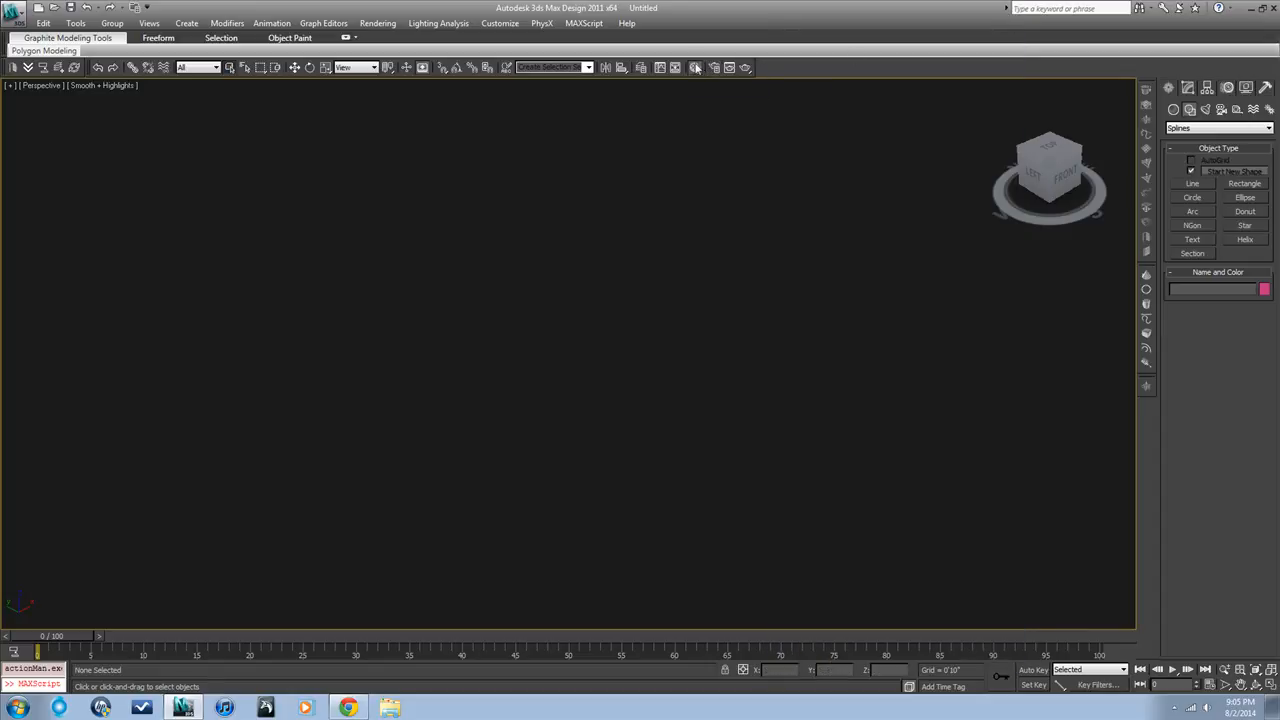
Open the Material Editor and choose Standard as the first sample slot's material type
{"action": "left_click", "coordinate": [695, 67]}
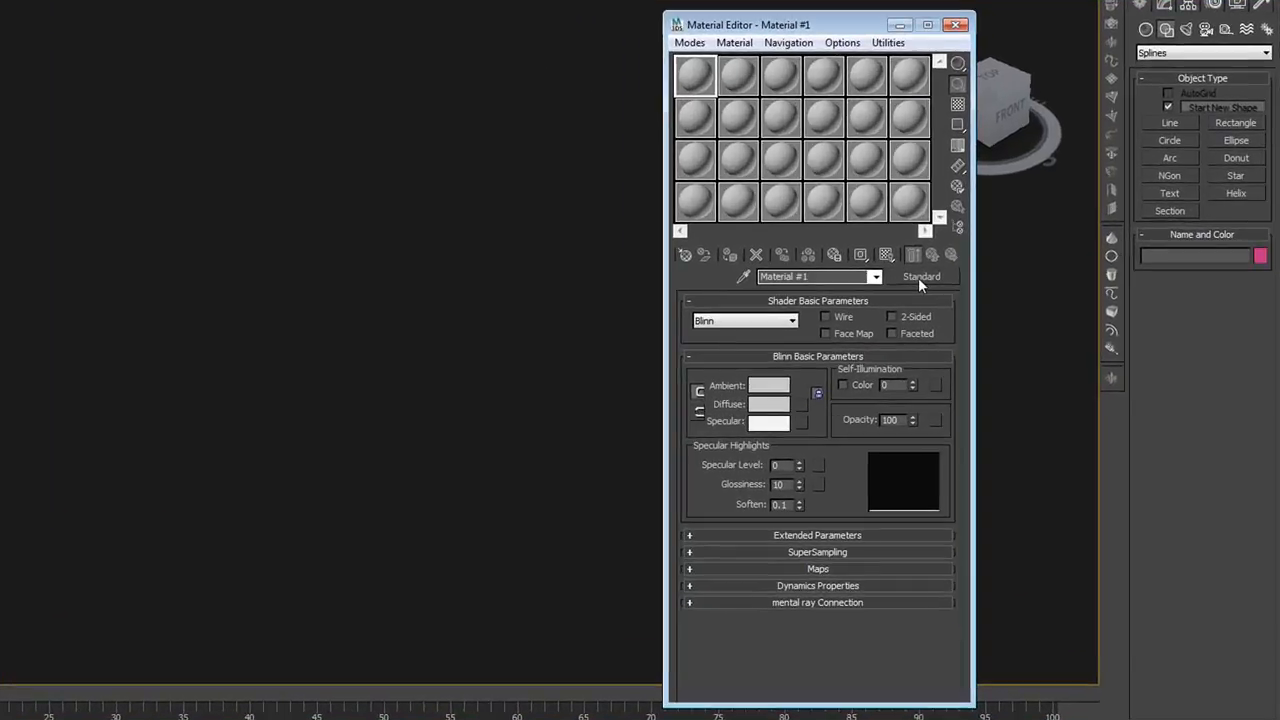
{"action": "left_click", "coordinate": [920, 277]}
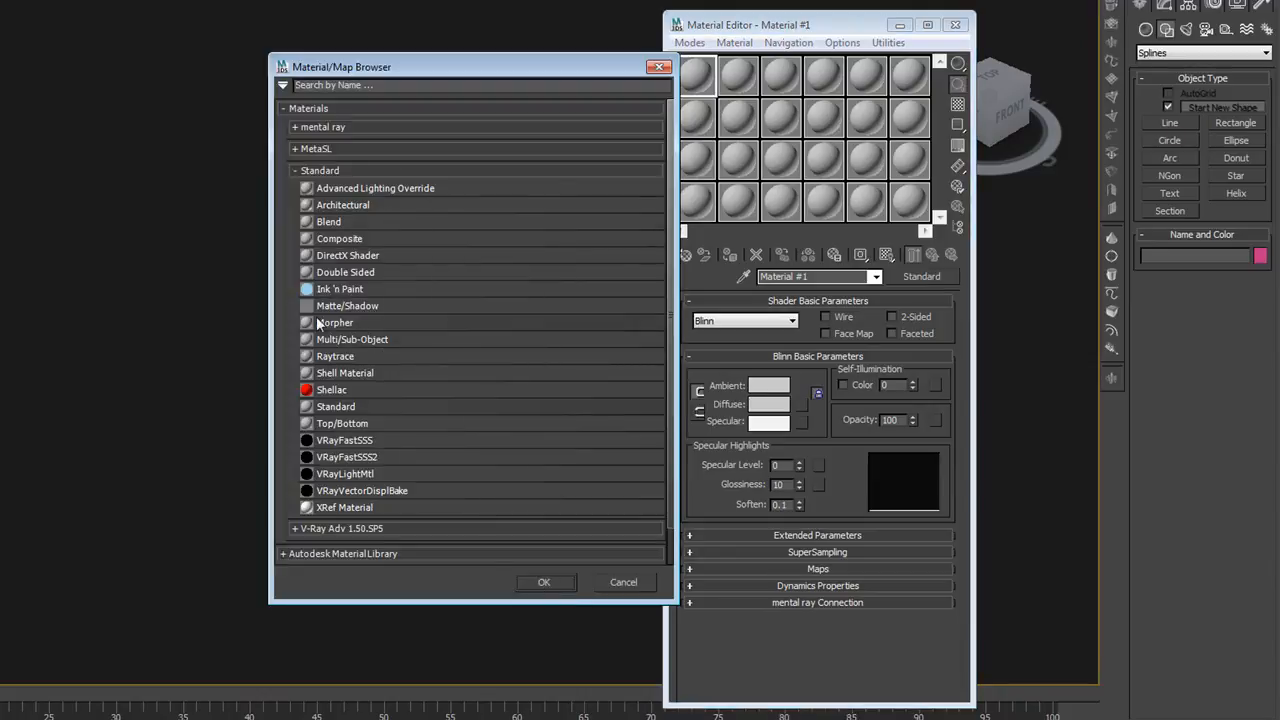
{"action": "left_click", "coordinate": [321, 172]}
{"action": "left_click", "coordinate": [321, 172]}
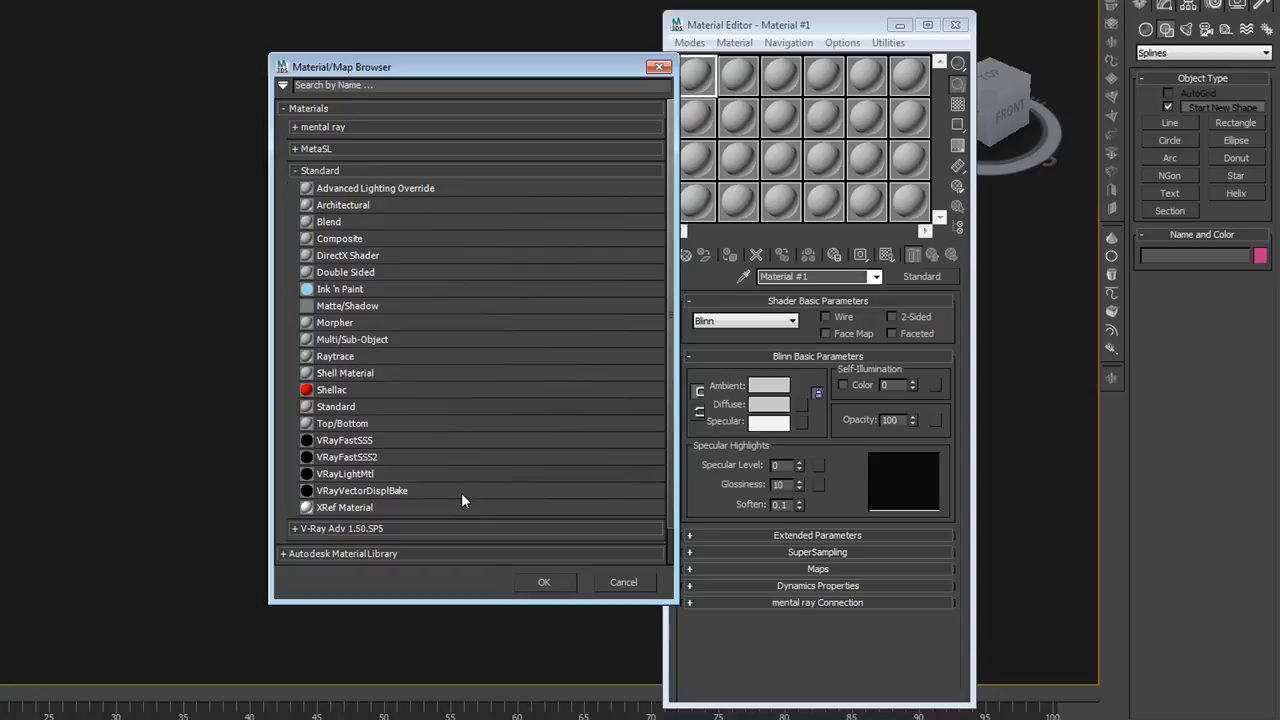
{"action": "left_click", "coordinate": [554, 581]}
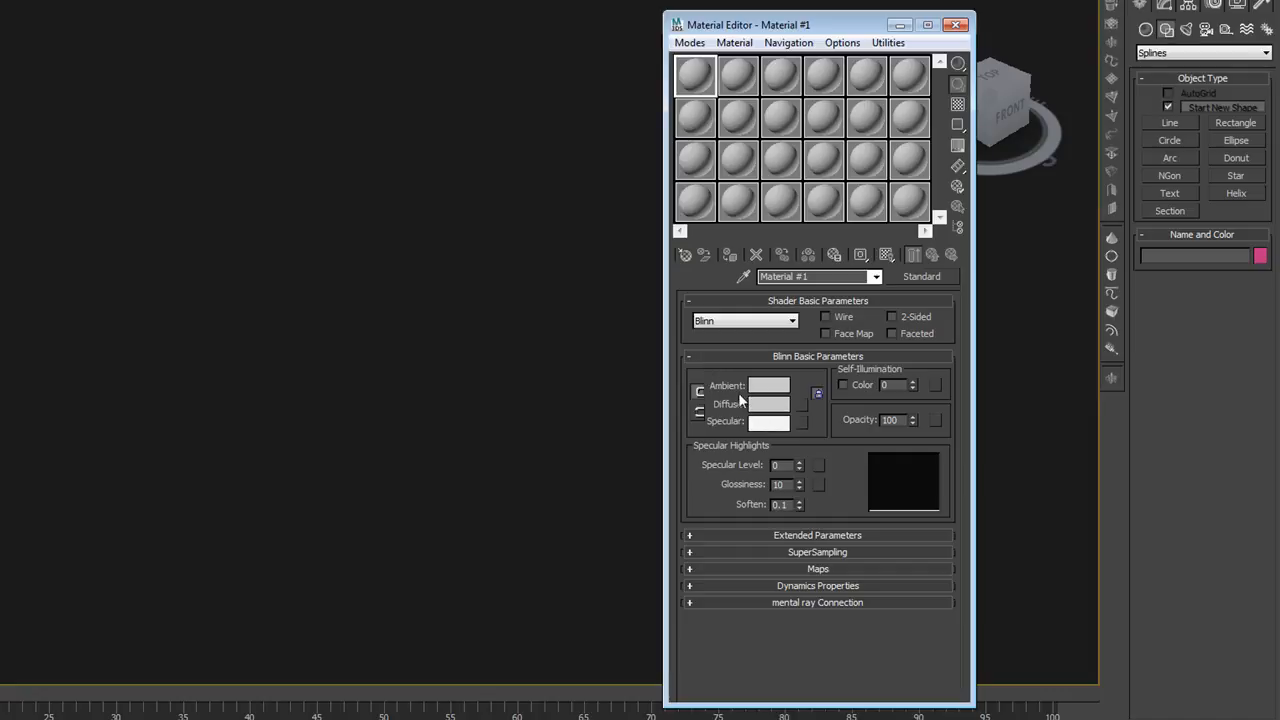
Load sketch.jpg from the 140728_beginning tutorial folder as a Bitmap map for the first material's diffuse color
{"action": "left_click", "coordinate": [800, 410]}
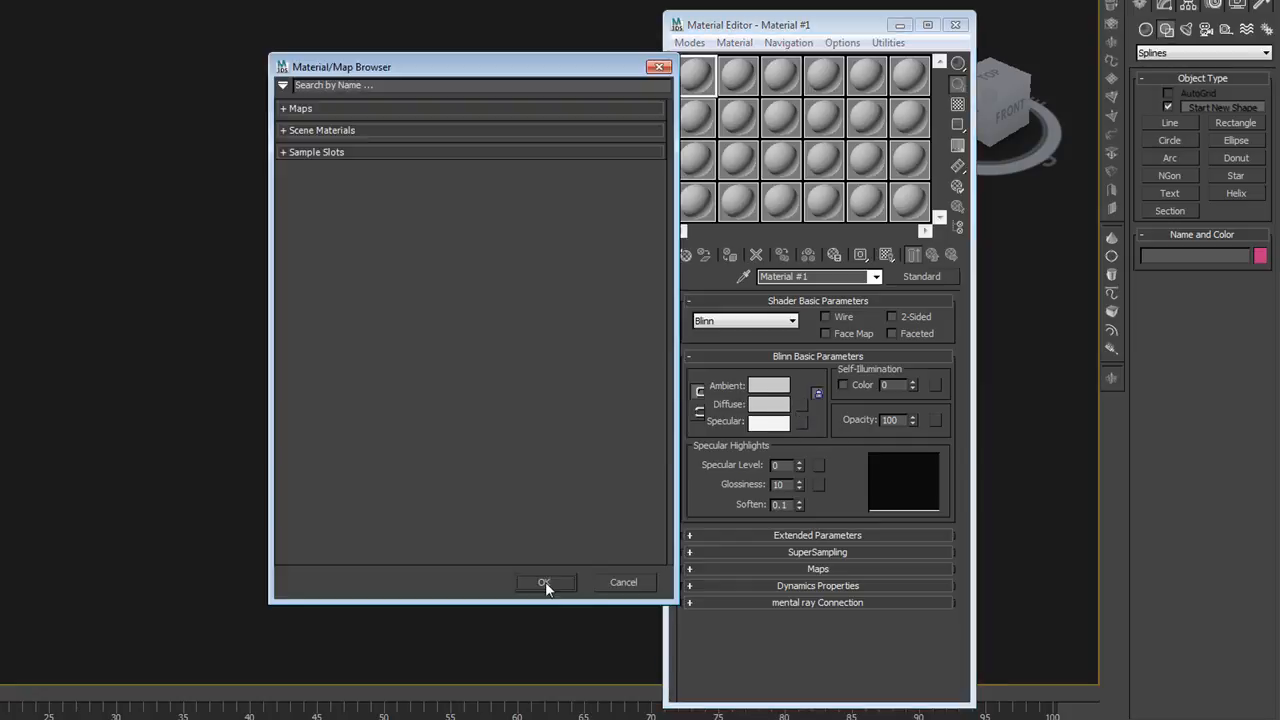
{"action": "left_click", "coordinate": [393, 109]}
{"action": "left_click", "coordinate": [382, 170]}
{"action": "double_click", "coordinate": [683, 287]}
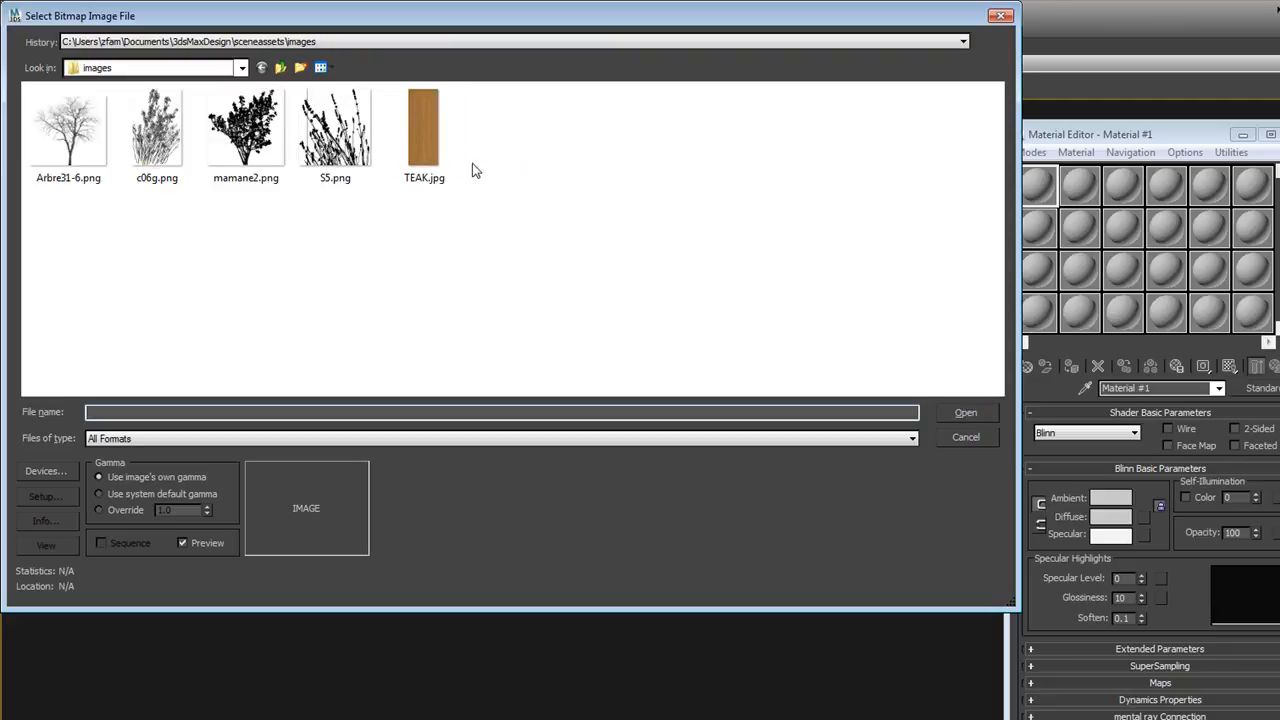
{"action": "left_click", "coordinate": [241, 67]}
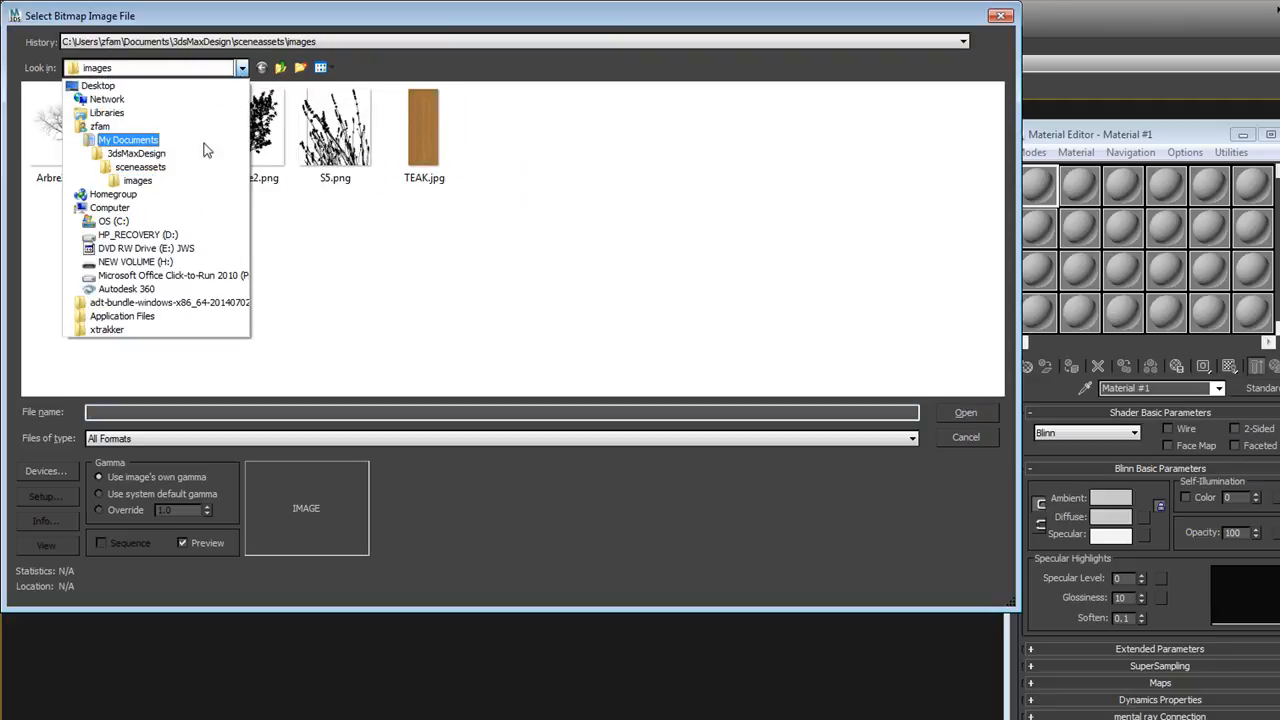
{"action": "left_click", "coordinate": [203, 144]}
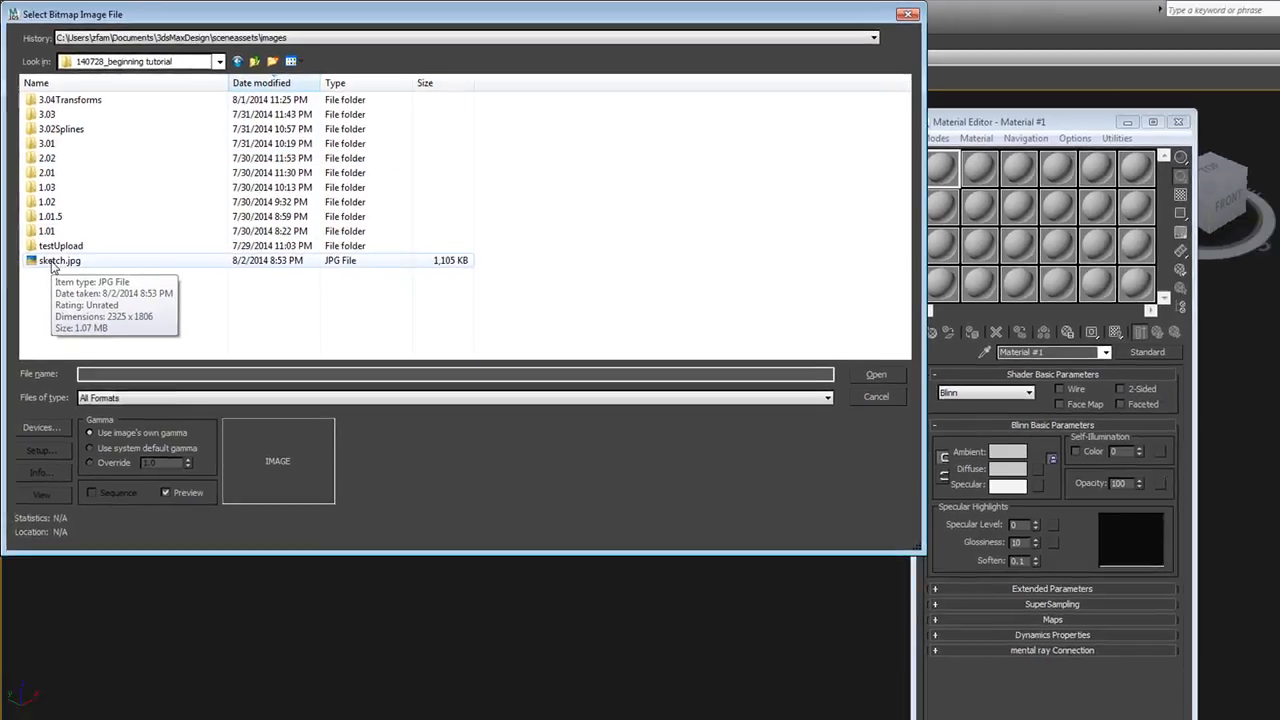
{"action": "double_click", "coordinate": [57, 289]}
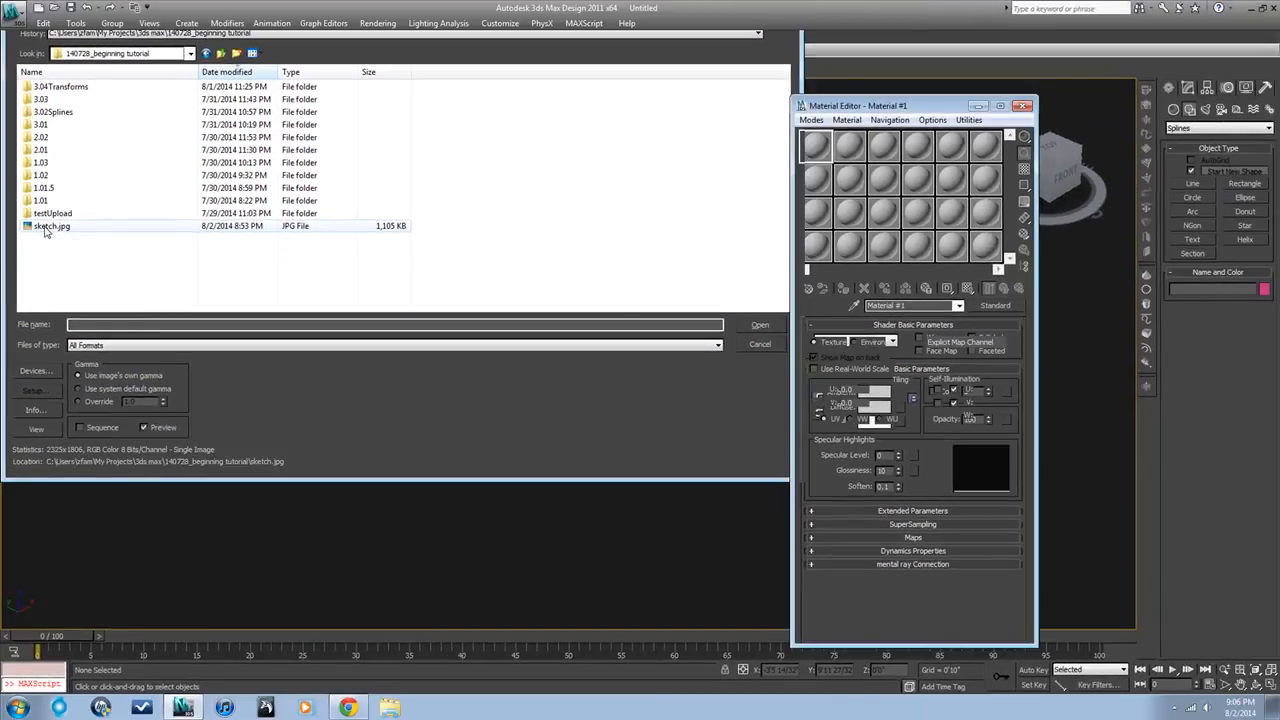
Inspect the sketch material in an enlarged sample preview and view the full bitmap image
{"action": "left_click", "coordinate": [818, 147]}
{"action": "double_click", "coordinate": [818, 147]}
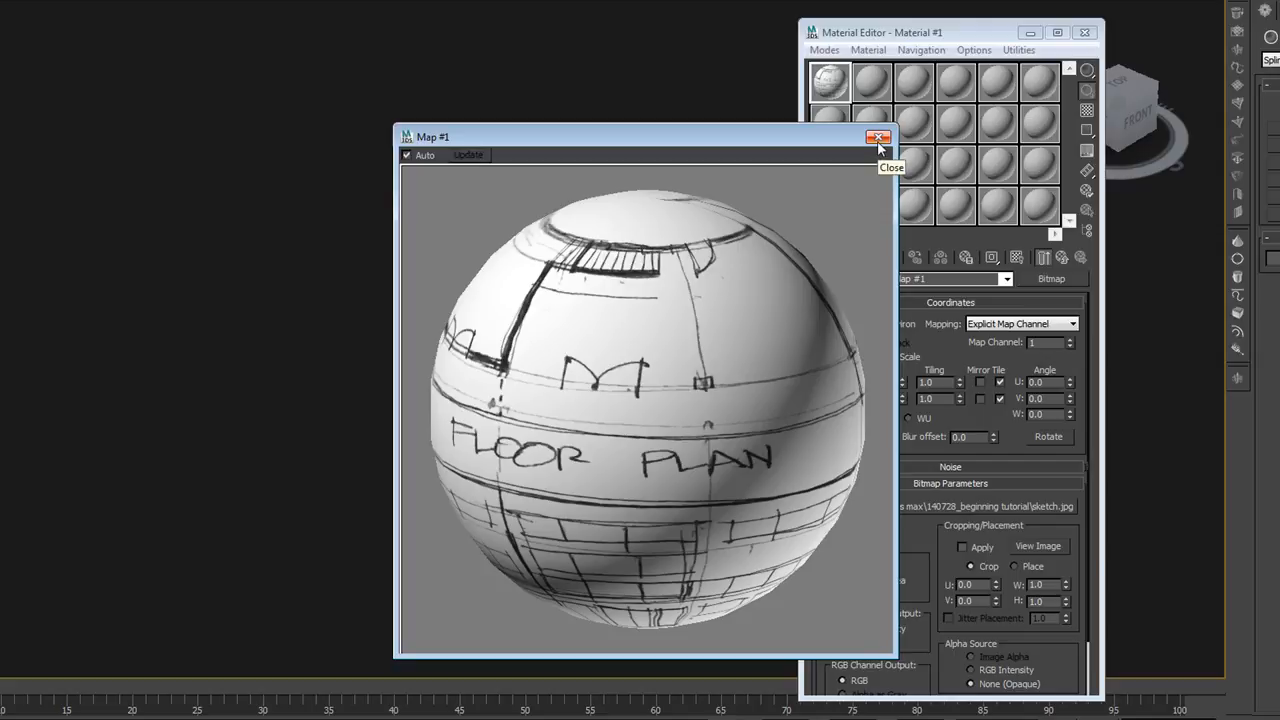
{"action": "left_click_drag", "start_coordinate": [842, 140], "coordinate": [688, 116]}
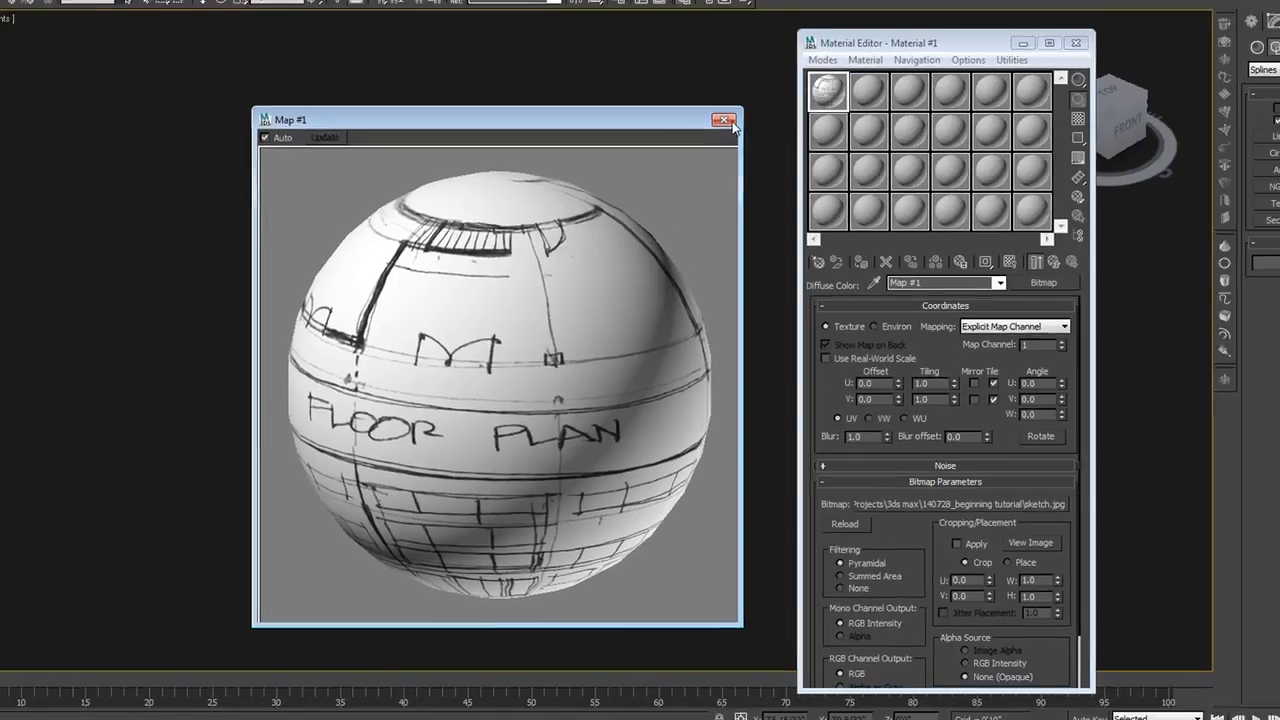
{"action": "left_click", "coordinate": [726, 120]}
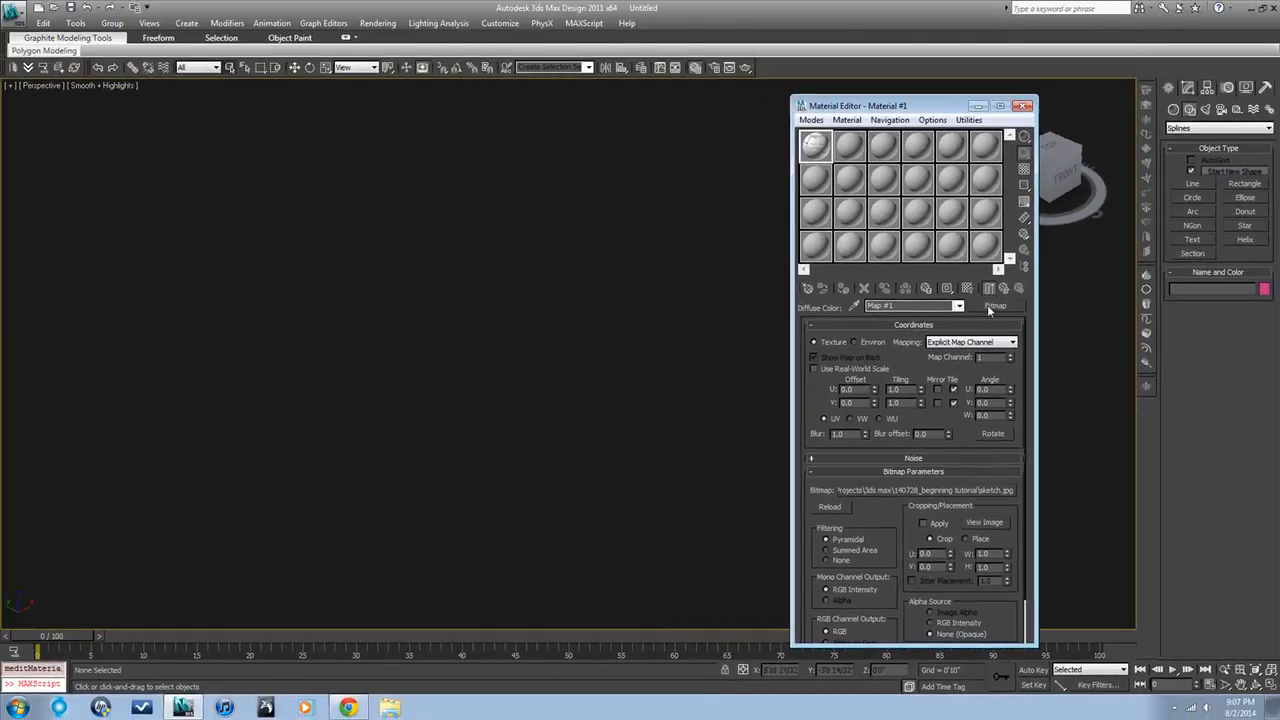
{"action": "left_click", "coordinate": [977, 525]}
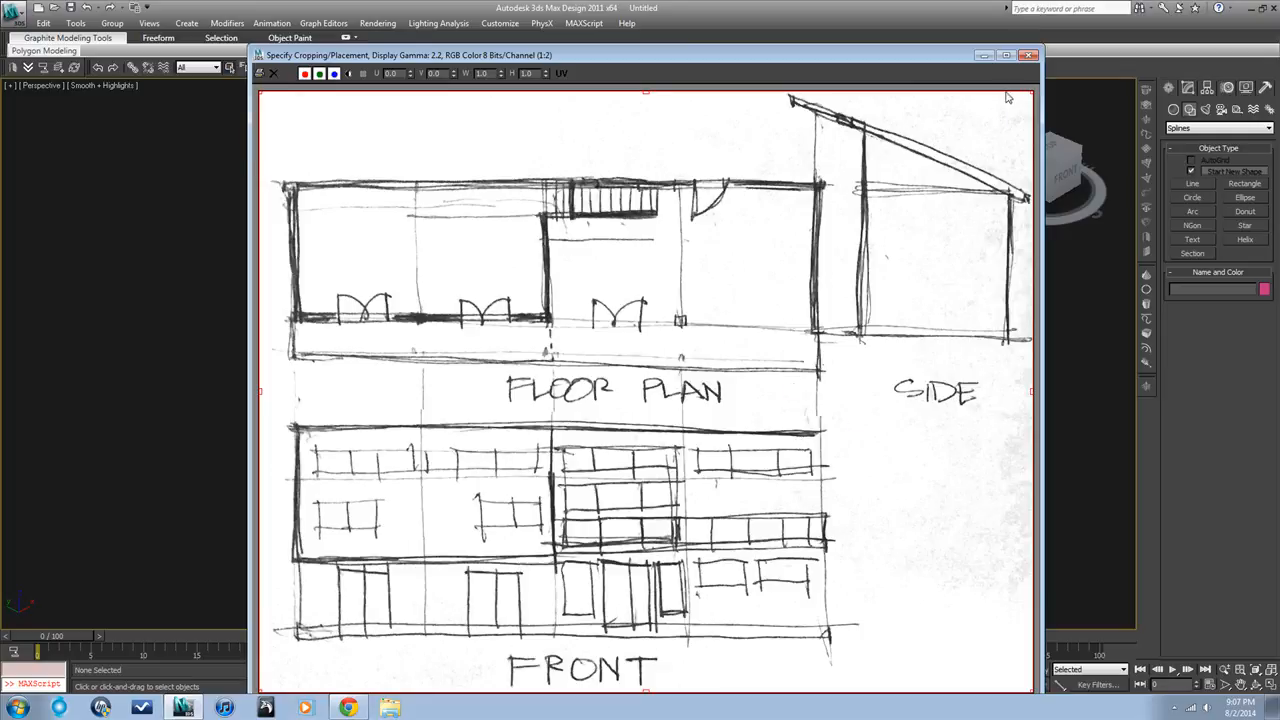
{"action": "left_click", "coordinate": [1028, 58]}
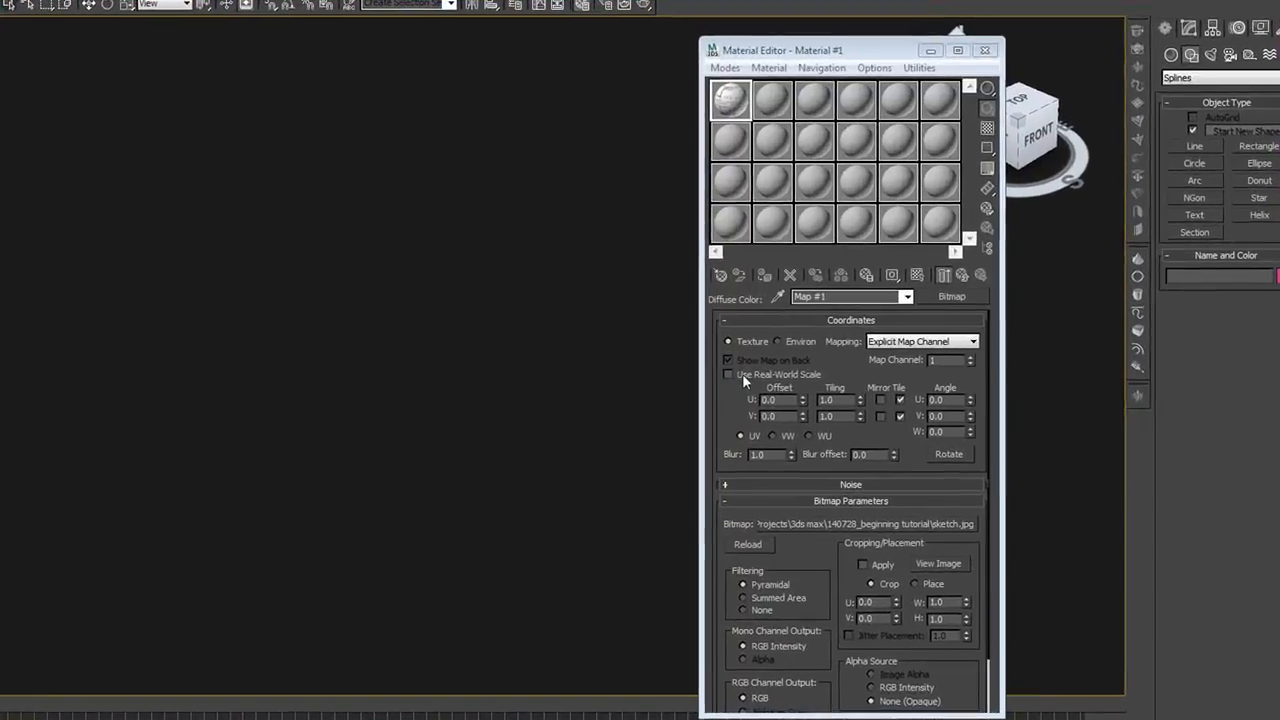
Check the bitmap's U and V tiling values and close the Material Editor
{"action": "left_click", "coordinate": [838, 402]}
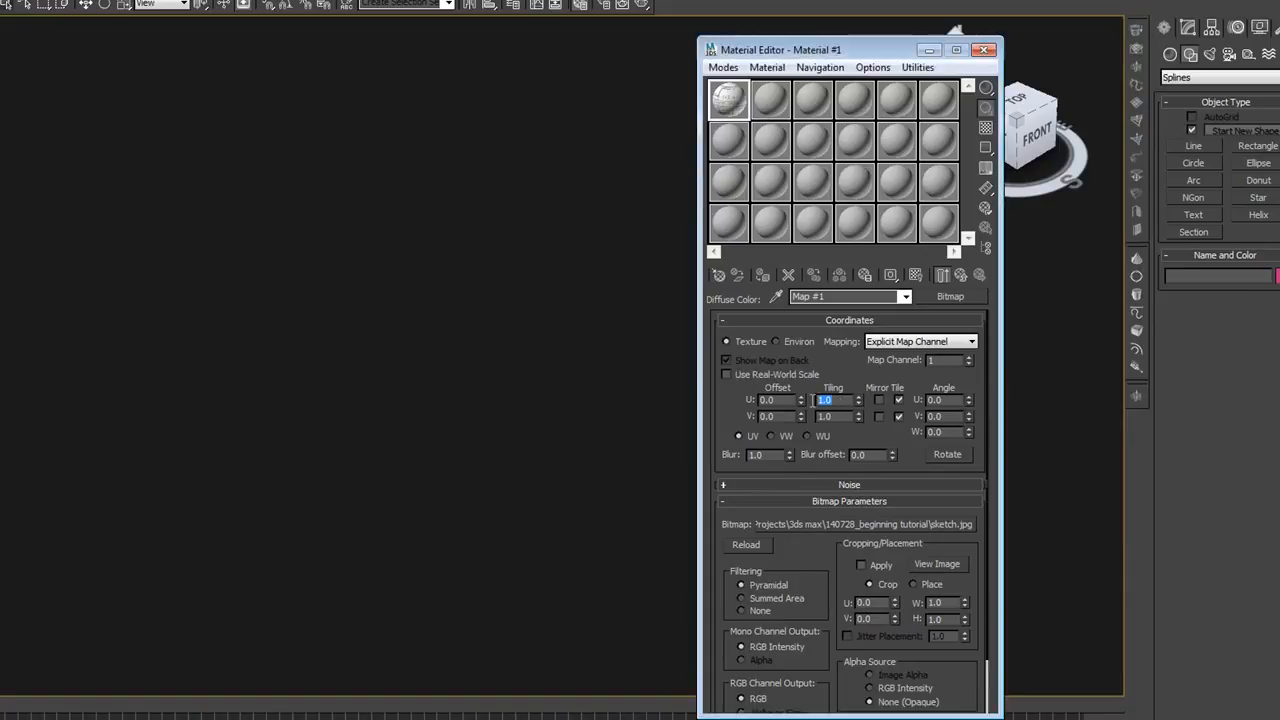
{"action": "double_click", "coordinate": [826, 416]}
{"action": "left_click", "coordinate": [985, 50]}
Draw a rectangle about 4'3" long and 10'1" wide in the perspective view and convert it to an Editable Poly
{"action": "left_click", "coordinate": [1257, 146]}
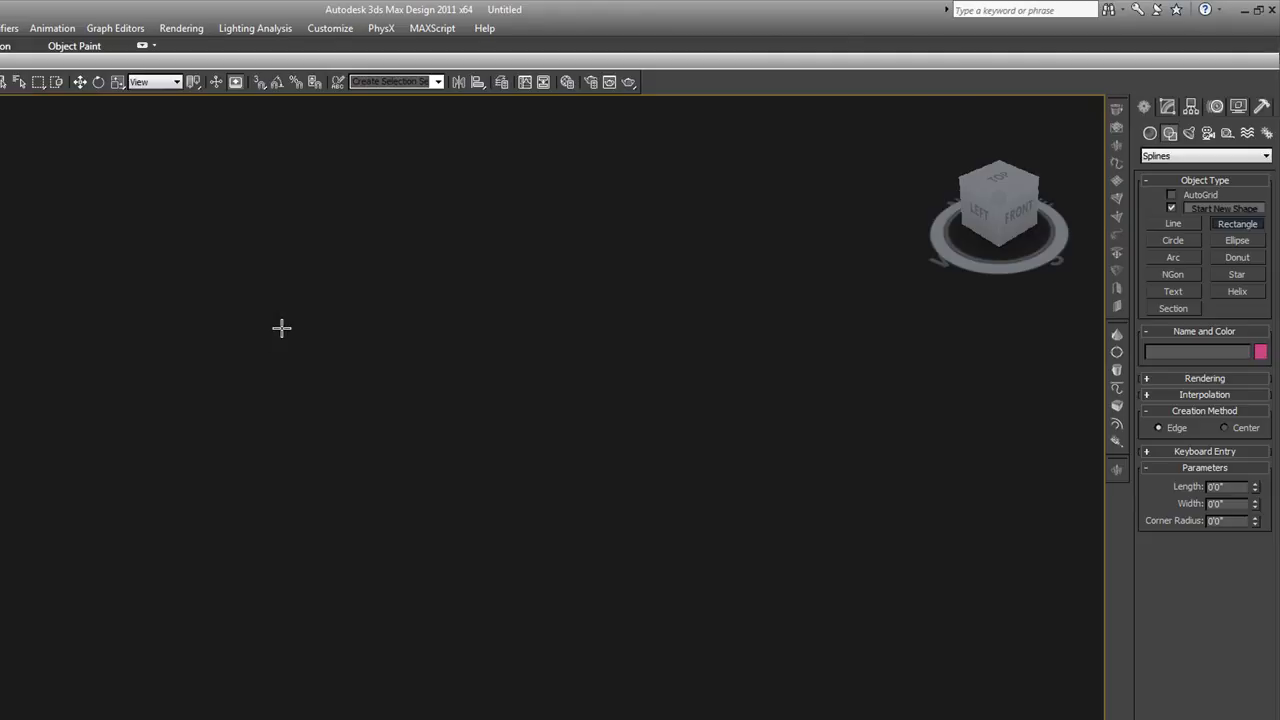
{"action": "left_click_drag", "start_coordinate": [234, 586], "coordinate": [549, 217]}
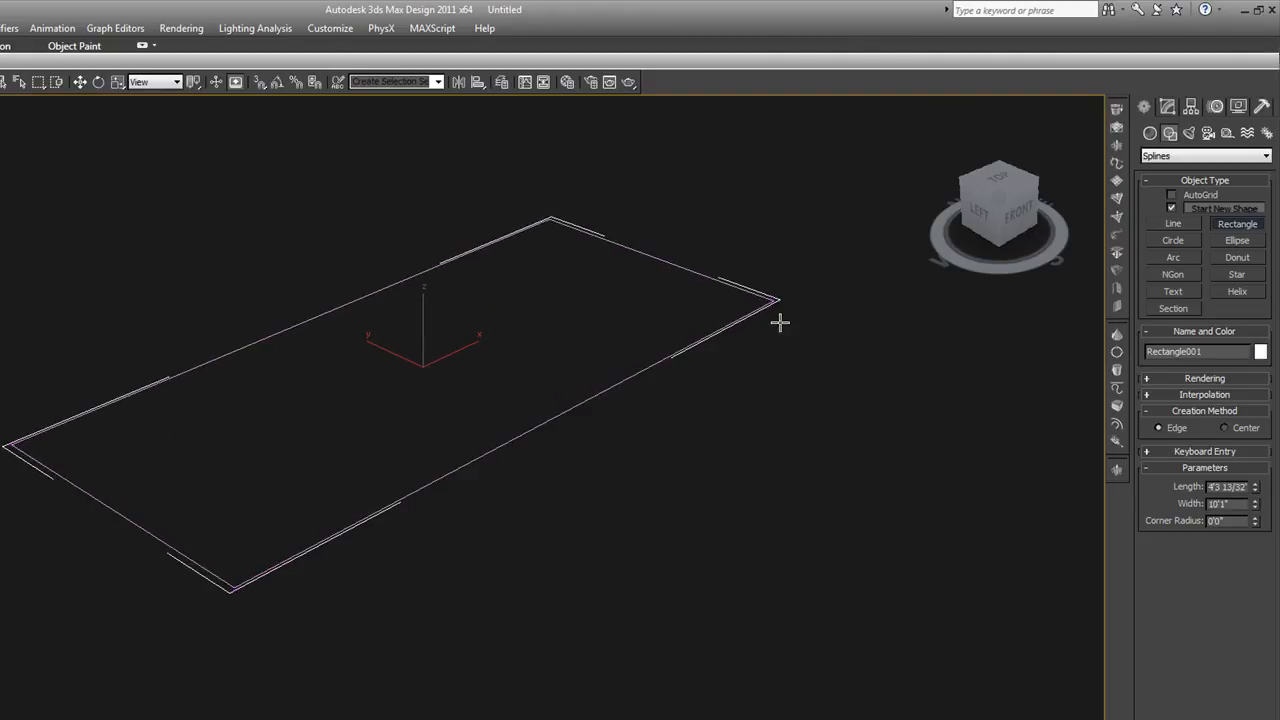
{"action": "right_click", "coordinate": [505, 358]}
{"action": "right_click", "coordinate": [598, 389]}
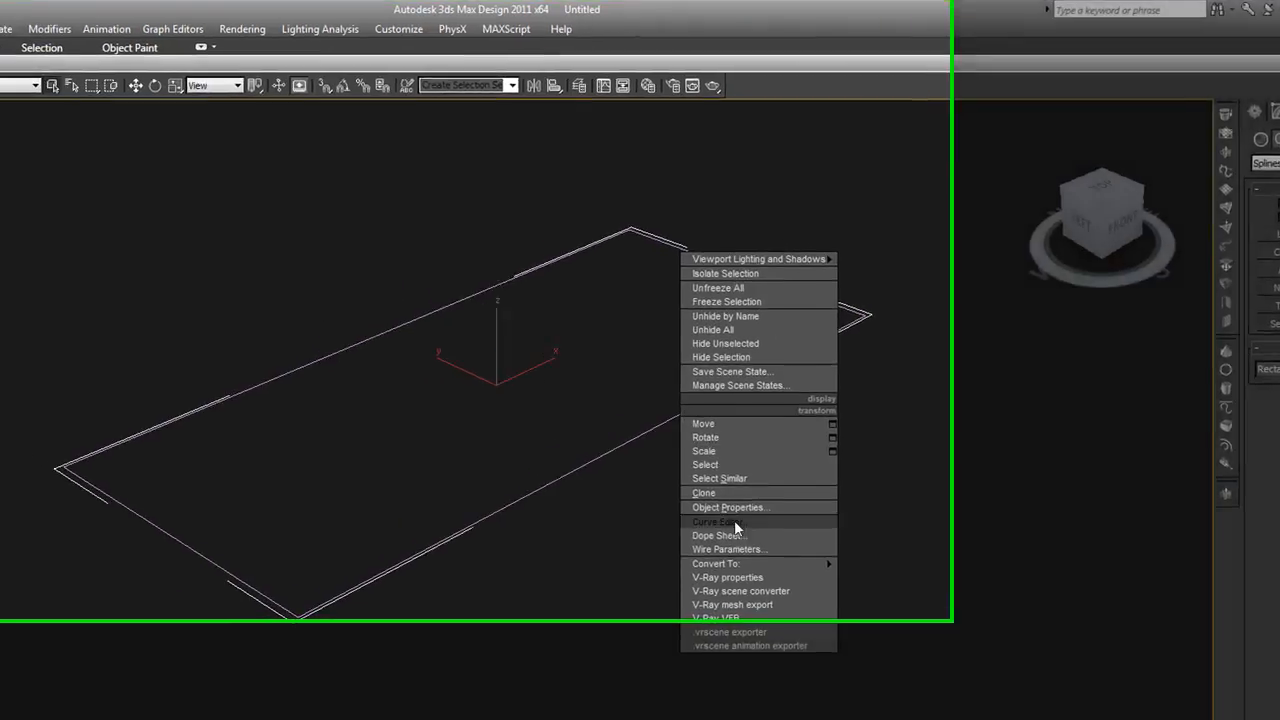
{"action": "mouse_move", "coordinate": [658, 534]}
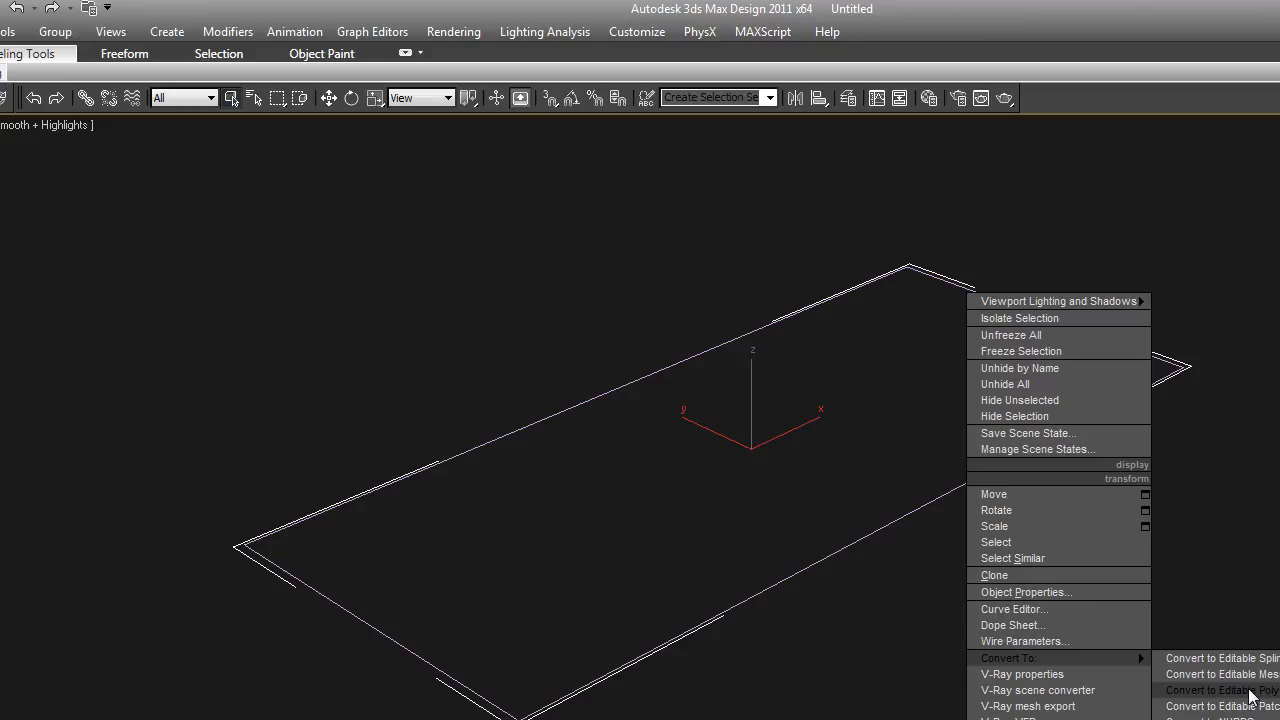
{"action": "left_click", "coordinate": [1252, 697]}
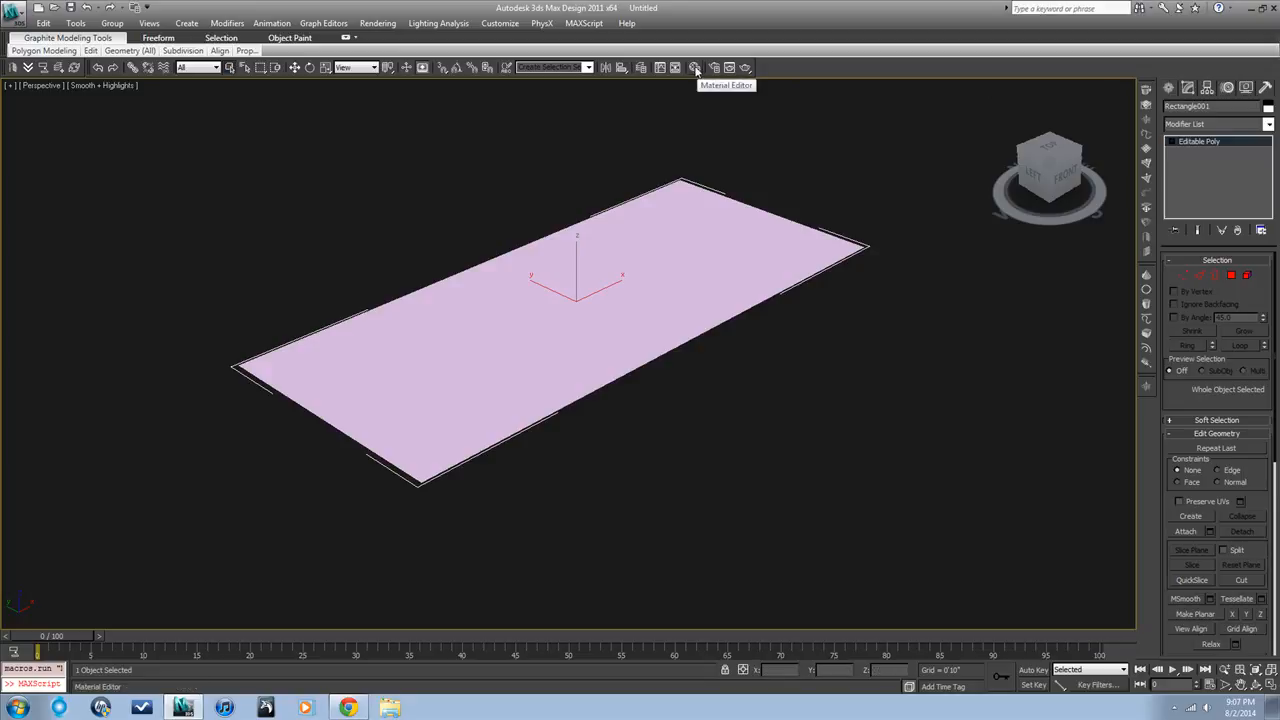
Assign the sketch material to the selected rectangle and show its diffuse map in the viewport
{"action": "left_click", "coordinate": [695, 68]}
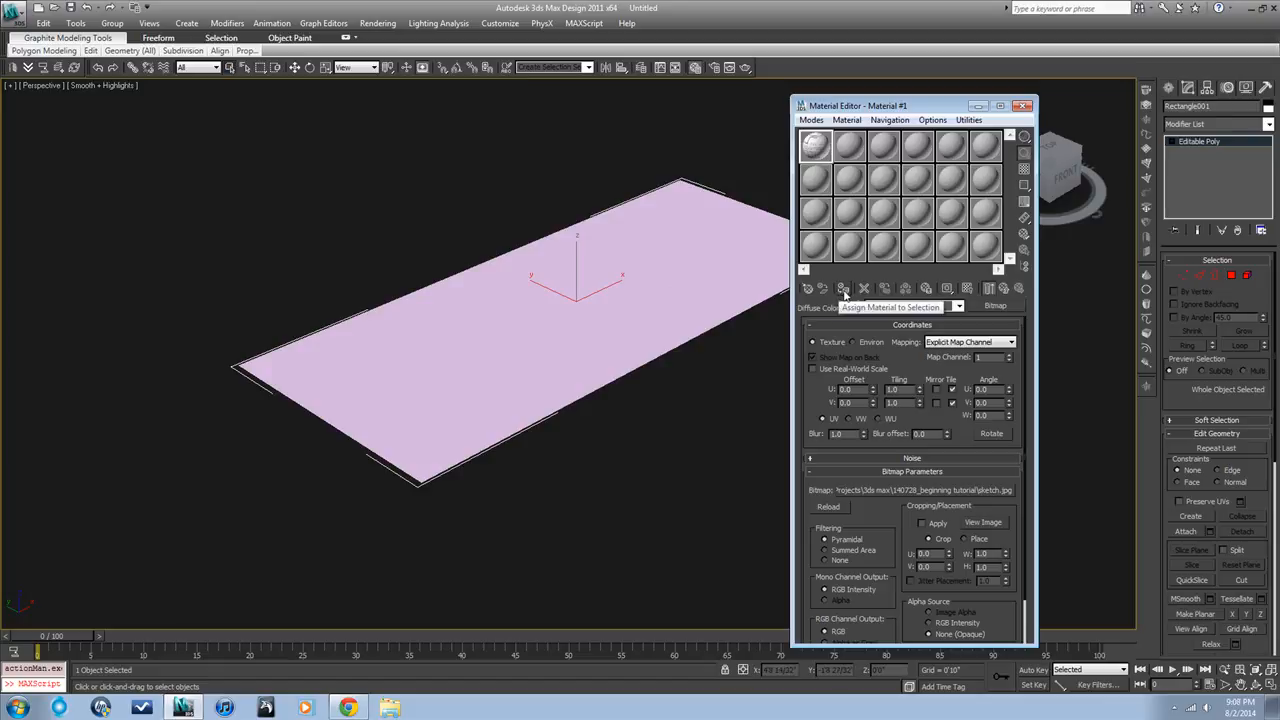
{"action": "left_click", "coordinate": [843, 290]}
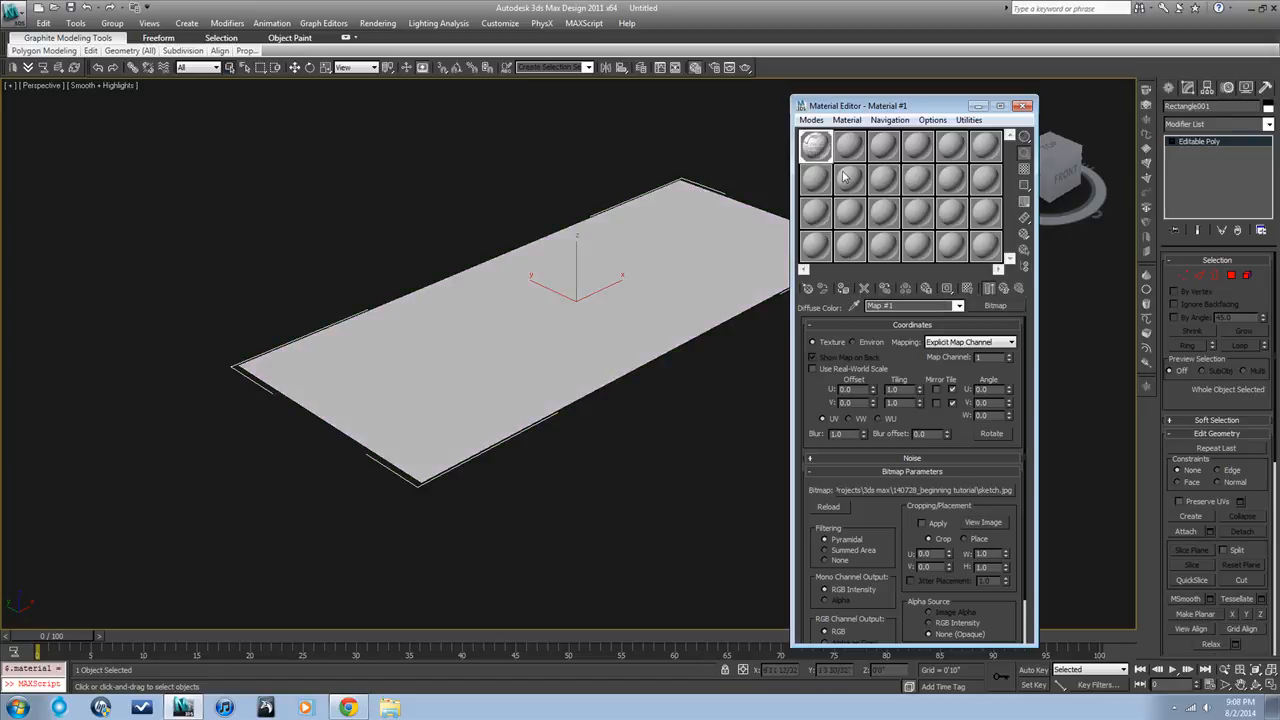
{"action": "left_click", "coordinate": [1004, 289]}
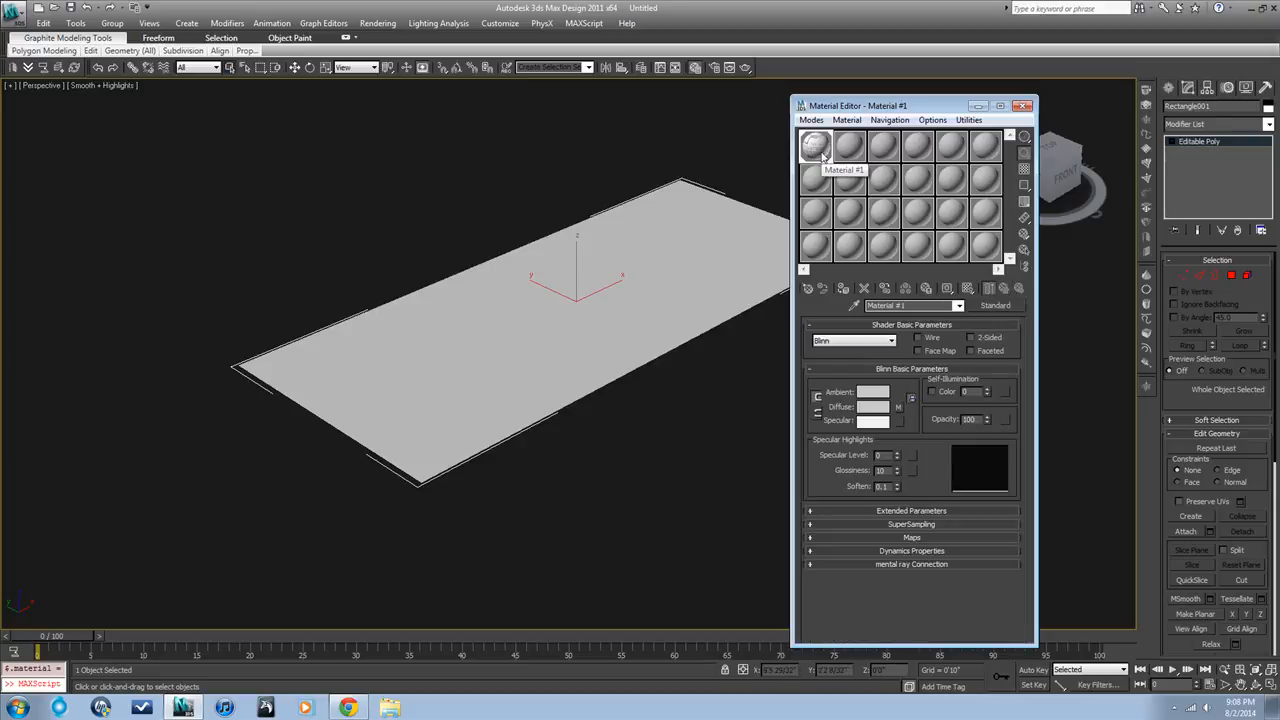
{"action": "left_click", "coordinate": [898, 408]}
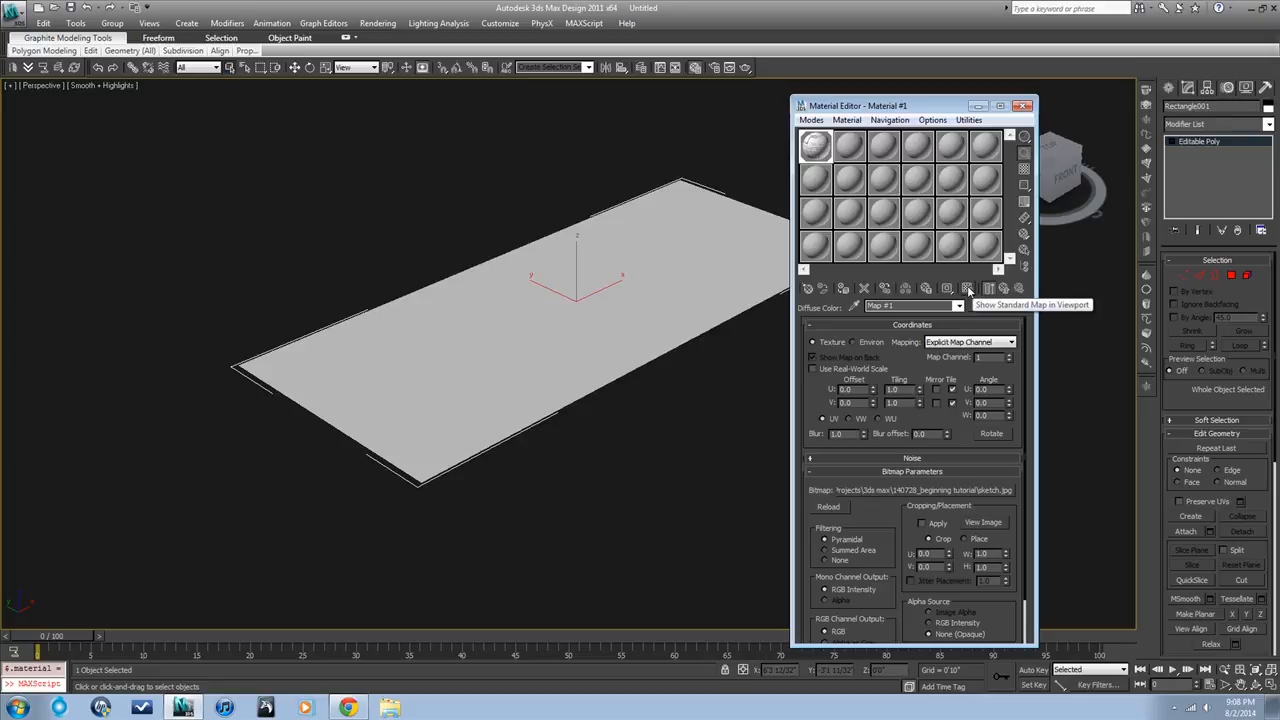
{"action": "left_click", "coordinate": [968, 290]}
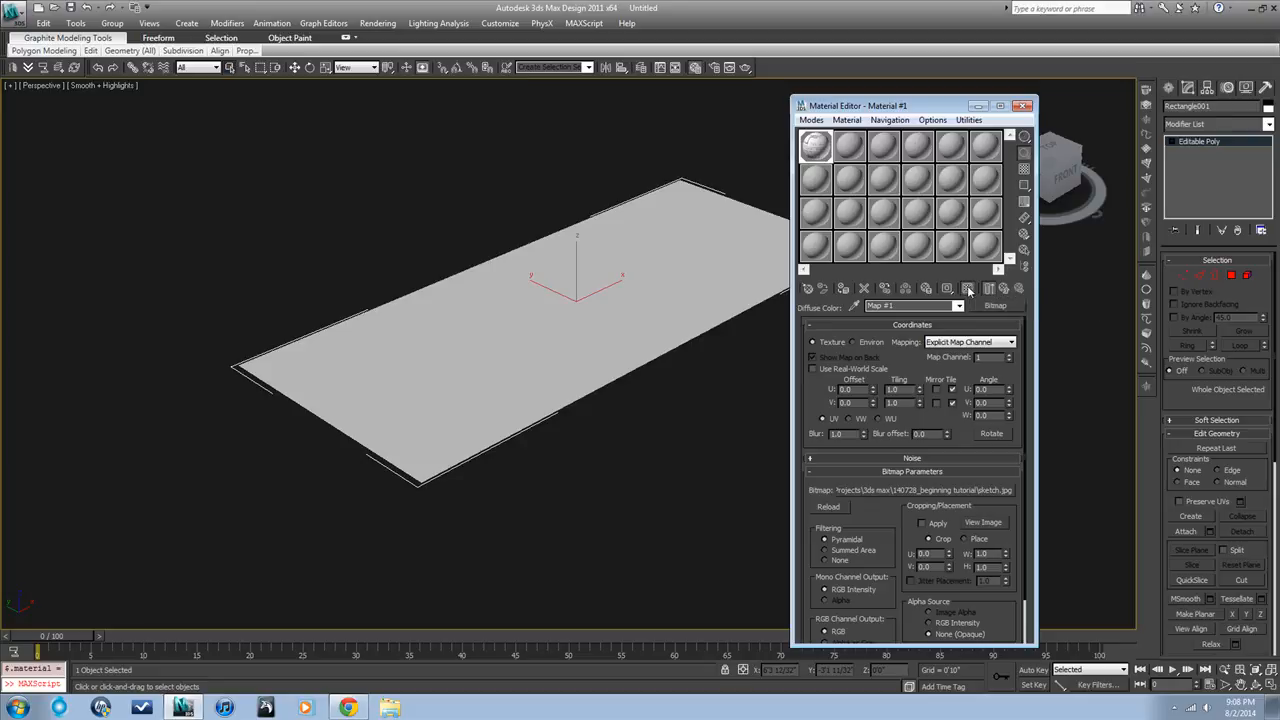
View the source sketch image of the bitmap map for comparison with the rectangle
{"action": "left_click", "coordinate": [668, 308]}
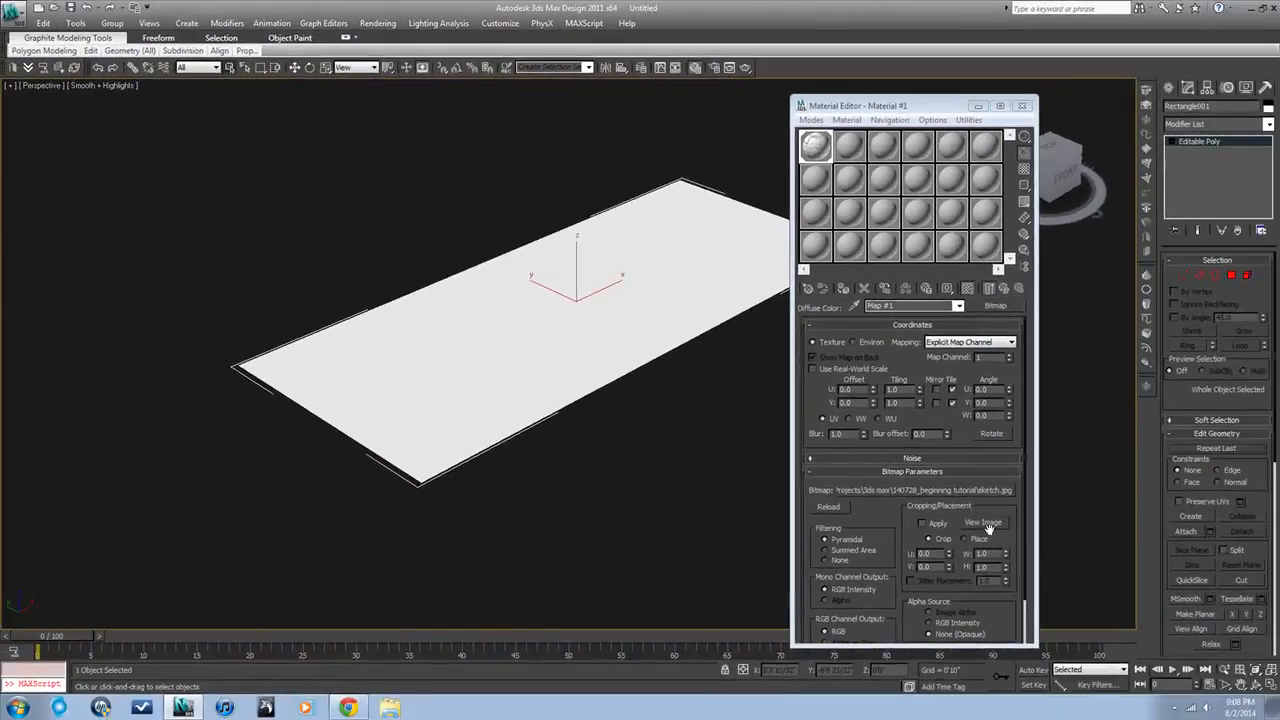
{"action": "left_click", "coordinate": [989, 522]}
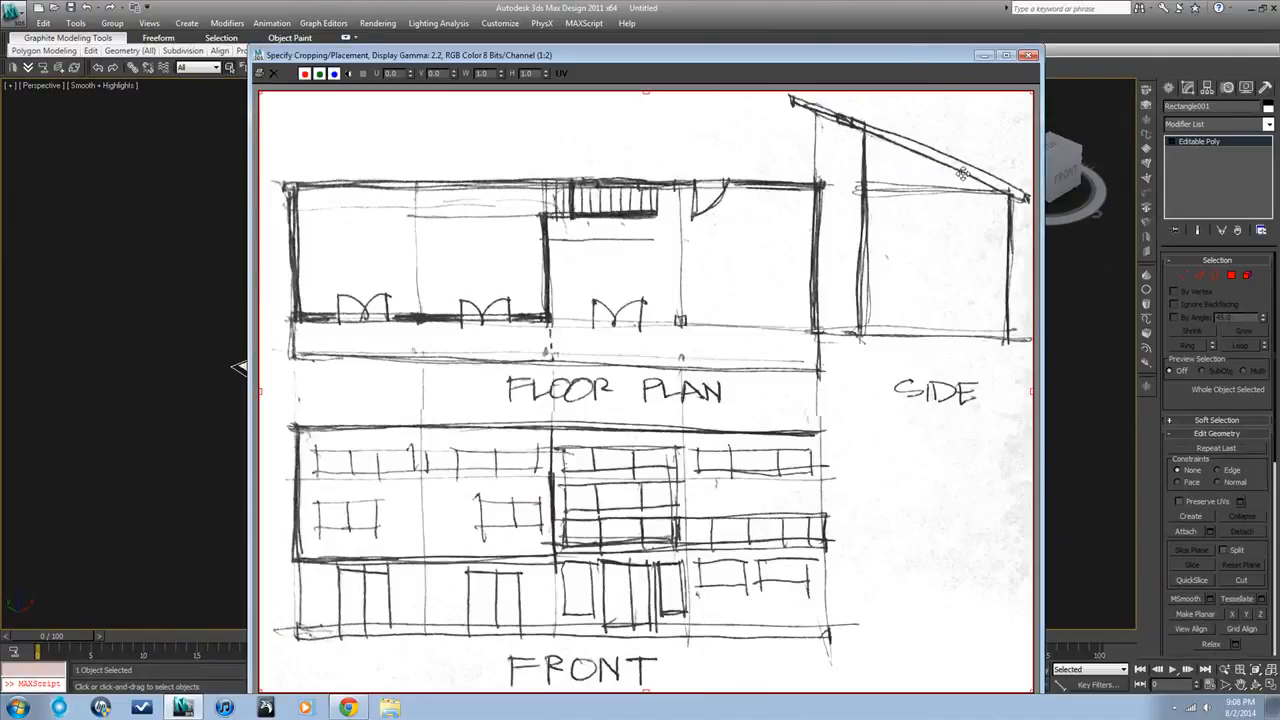
{"action": "left_click", "coordinate": [1030, 56]}
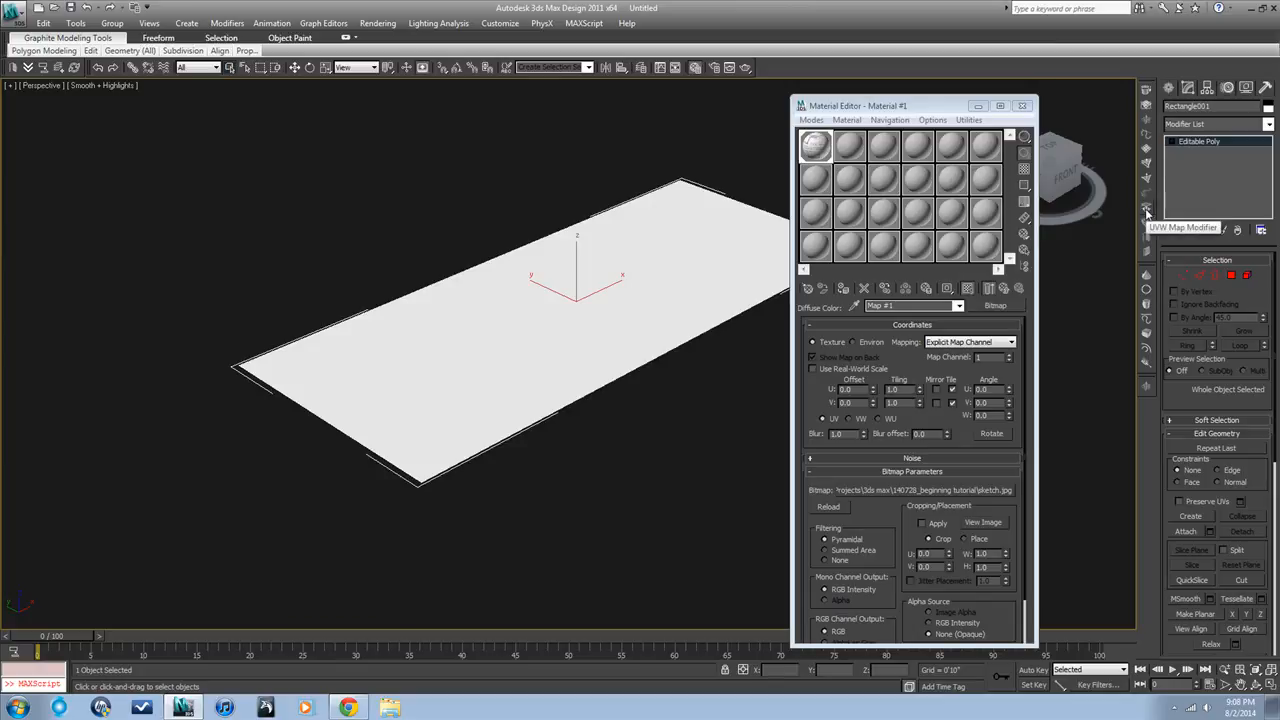
Add a UVW Map modifier to the rectangle, deselect it and inspect the mapped sketch from above
{"action": "left_click", "coordinate": [1267, 124]}
{"action": "scroll", "coordinate": [1220, 400], "scroll_direction": "down", "scroll_amount": 10}
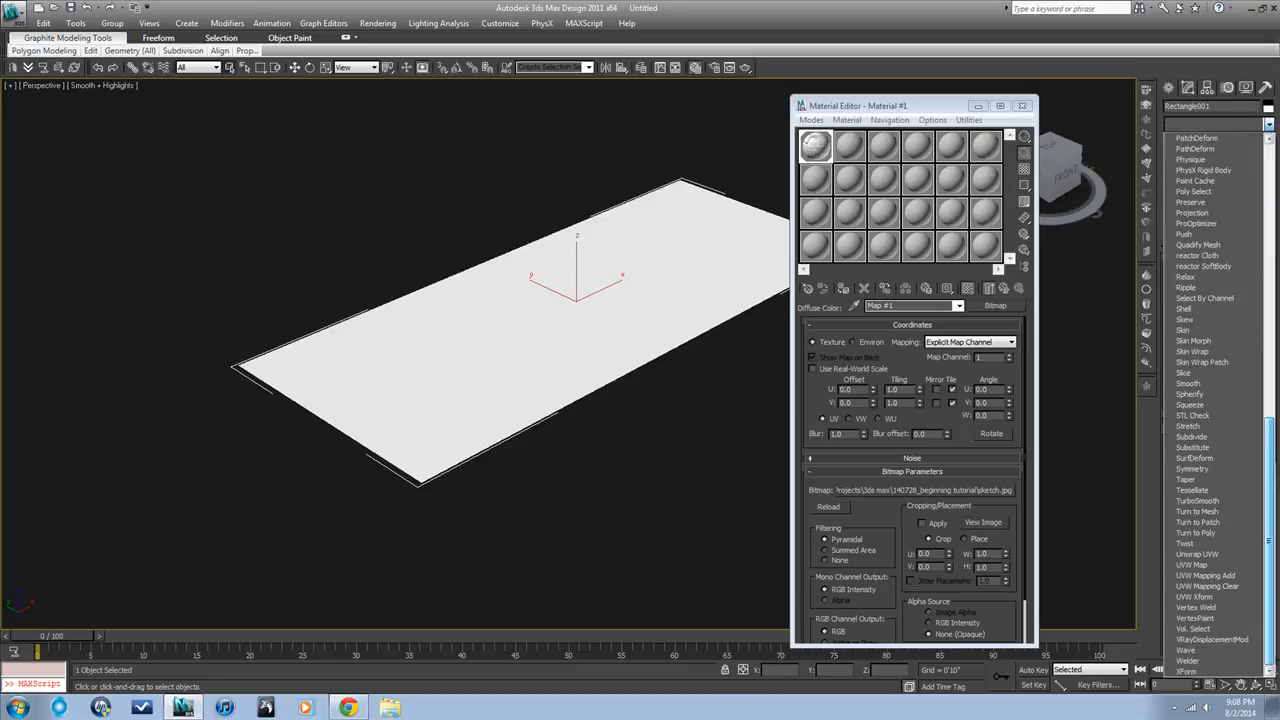
{"action": "left_click", "coordinate": [1191, 564]}
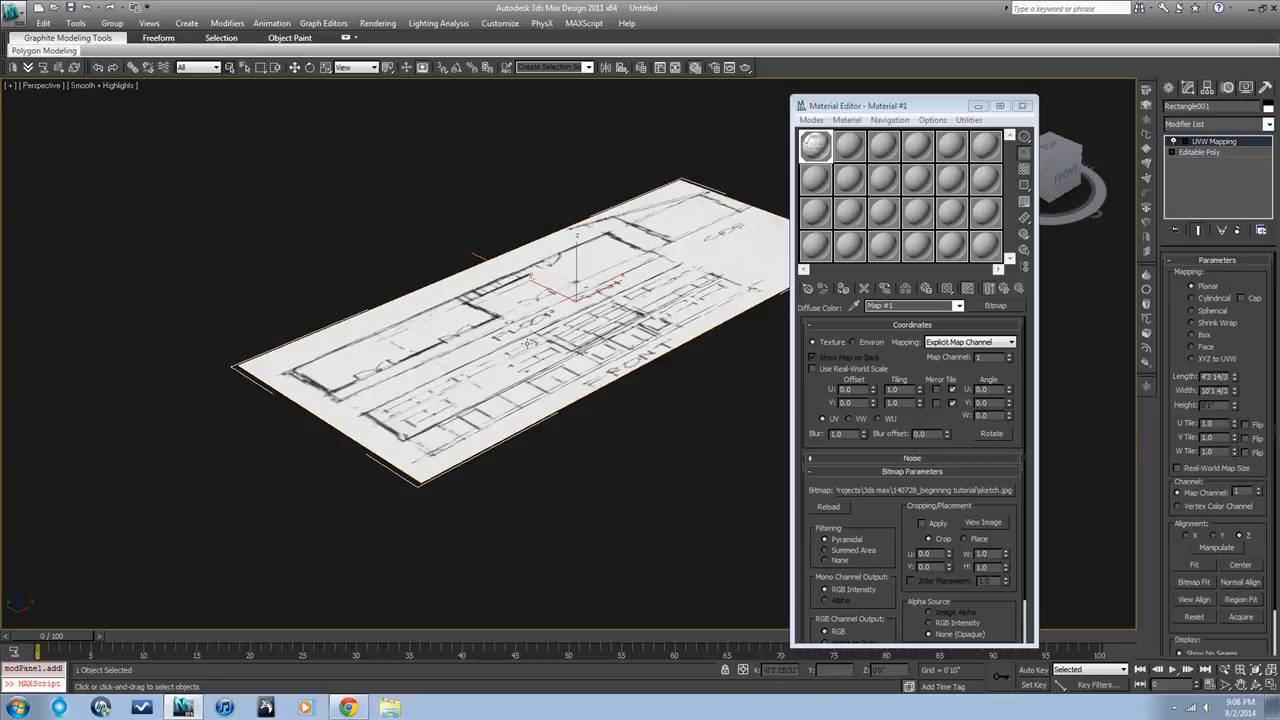
{"action": "left_click", "coordinate": [545, 448]}
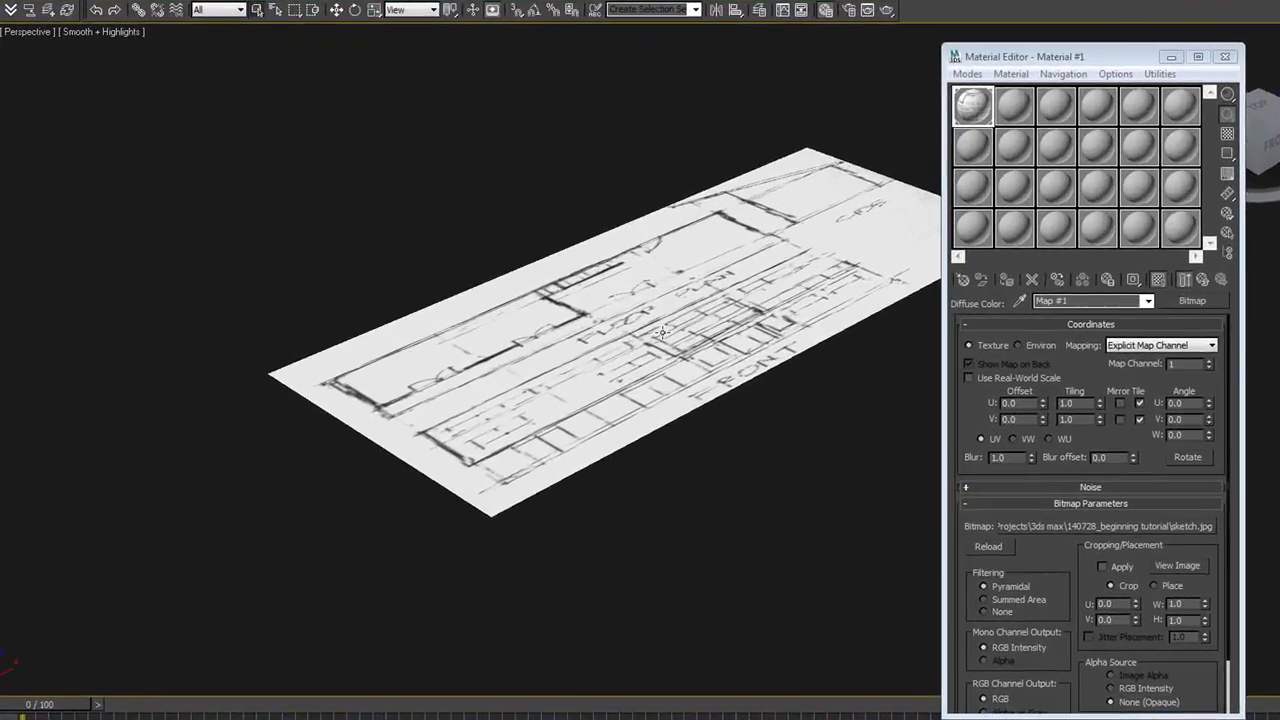
{"action": "mouse_move", "coordinate": [662, 333]}
{"action": "middle_mouse_down", "text": "alt"}
{"action": "mouse_move", "coordinate": [640, 375]}
{"action": "mouse_move", "coordinate": [587, 408]}
{"action": "middle_mouse_up", "text": "alt"}
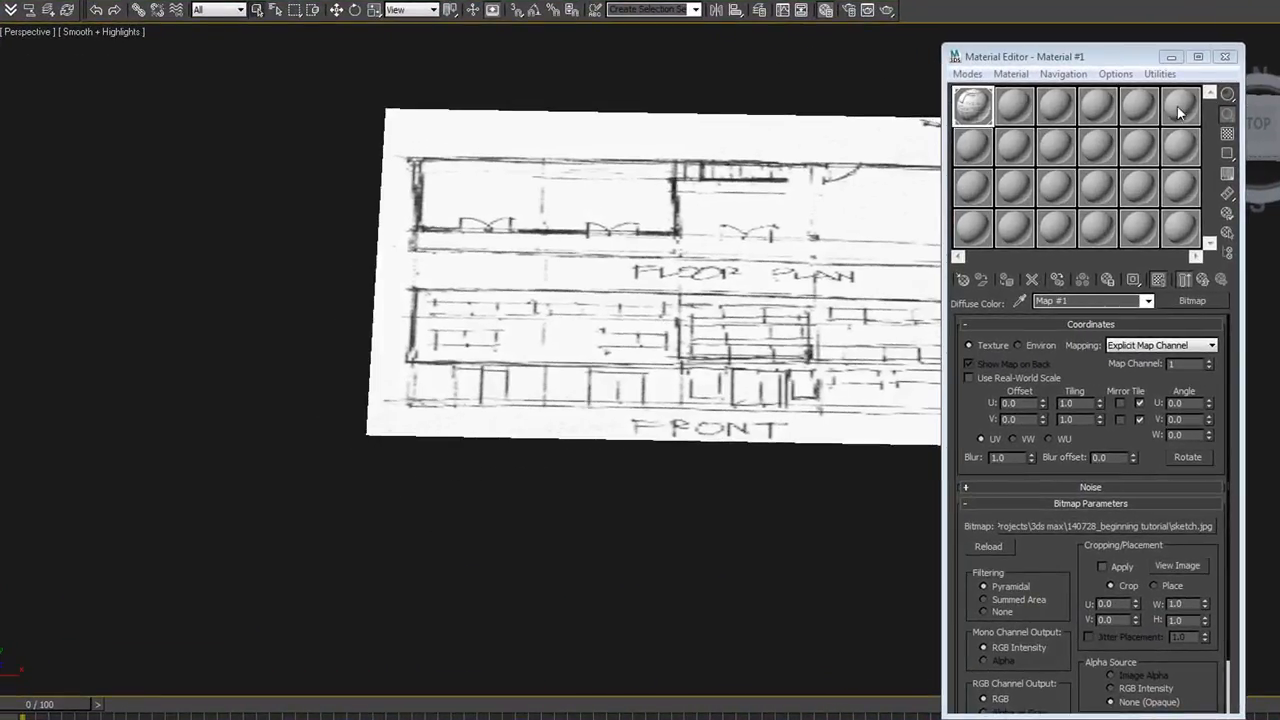
Close the Material Editor and frame the whole sketch plane in the Top view
{"action": "left_click", "coordinate": [1225, 56]}
{"action": "key", "text": "t"}
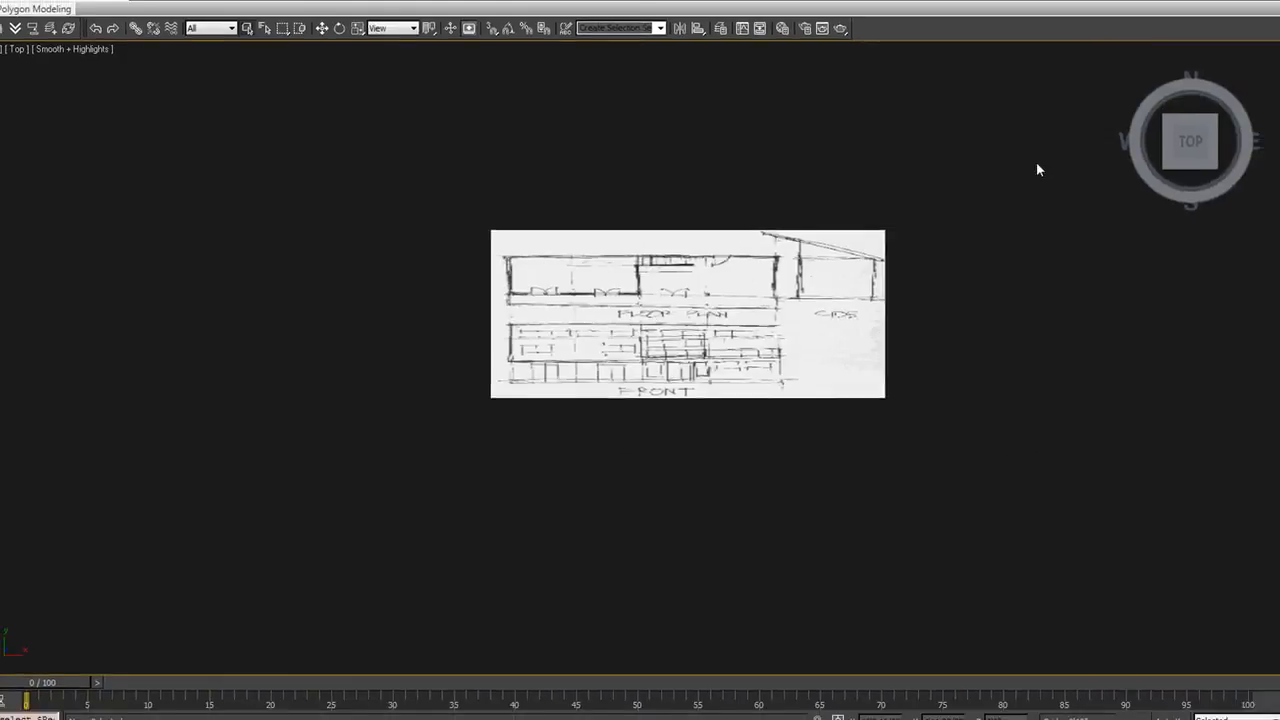
{"action": "key", "text": "z"}
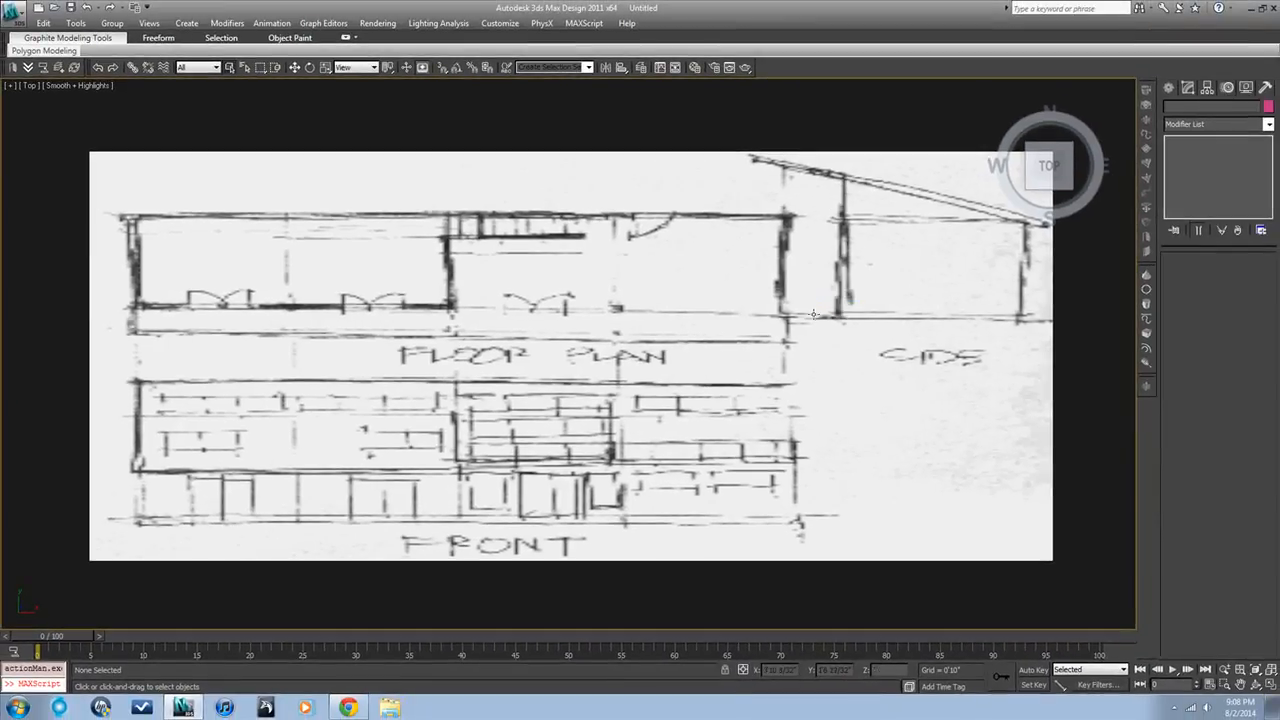
Enable the bitmap proxy system in the render setup, downscale maps to Full original size and generate the proxies now
{"action": "key", "text": "F10"}
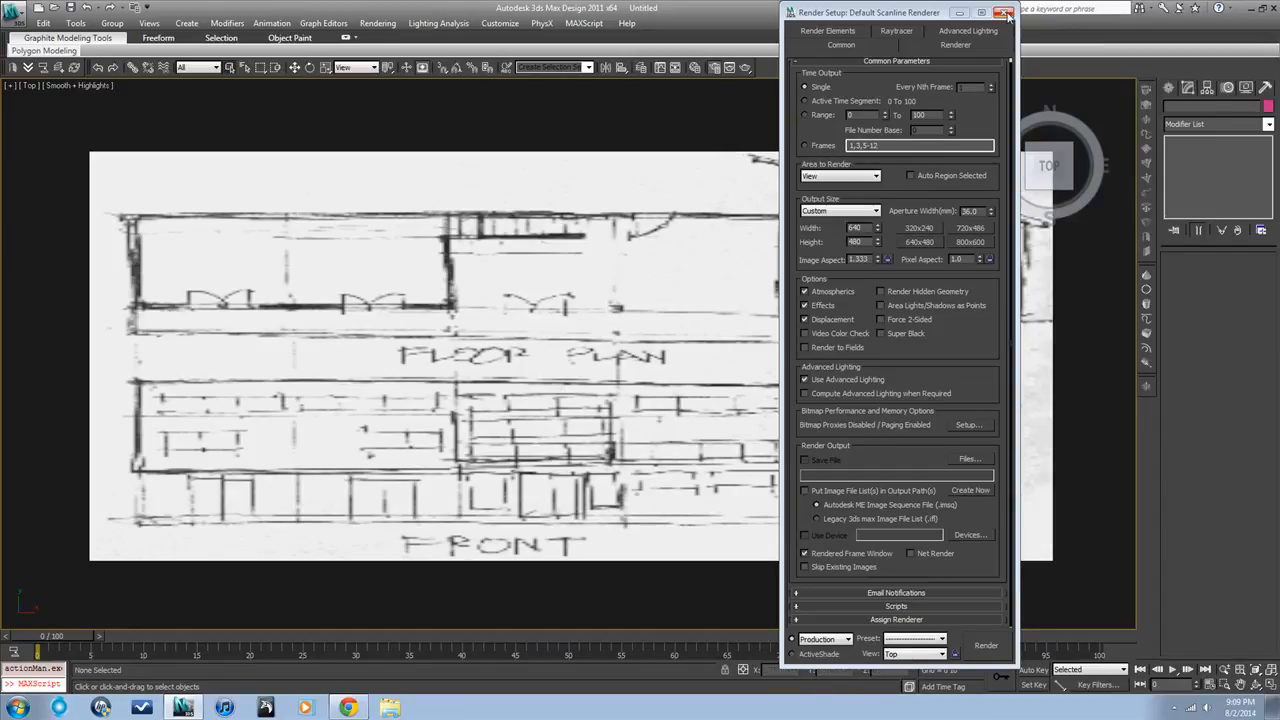
{"action": "left_click", "coordinate": [717, 67]}
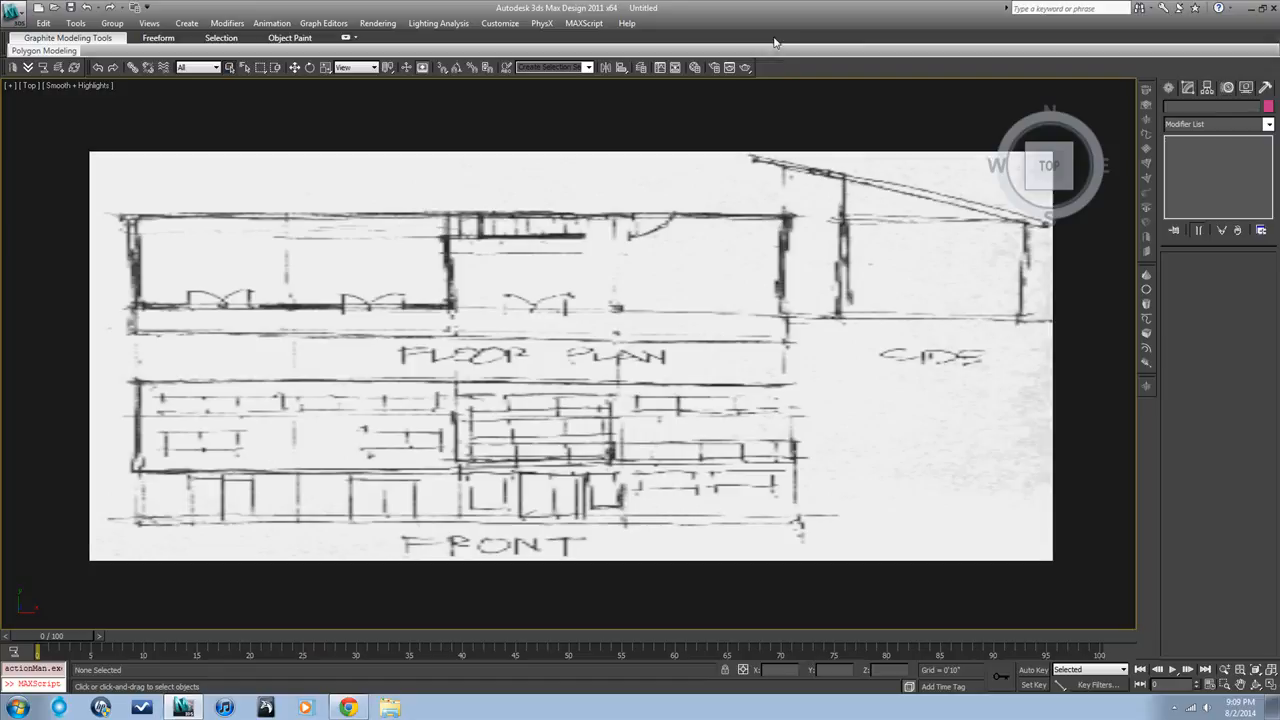
{"action": "left_click", "coordinate": [717, 67]}
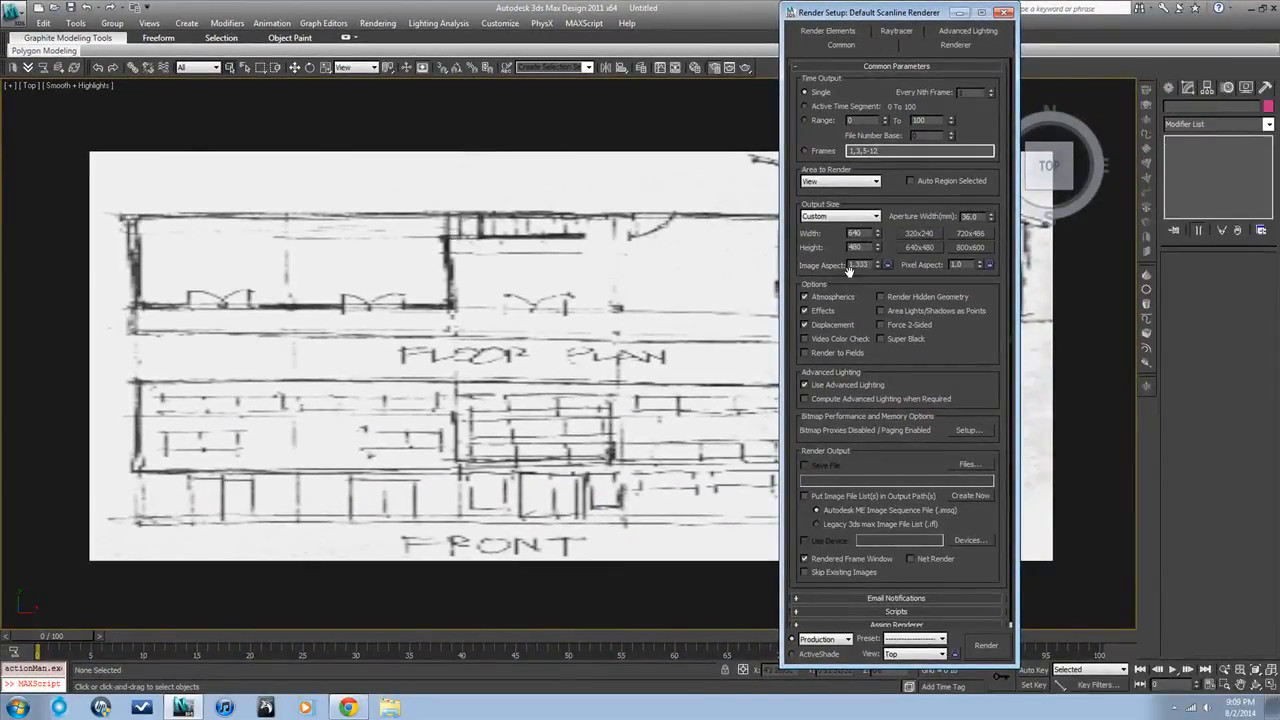
{"action": "left_click", "coordinate": [967, 430]}
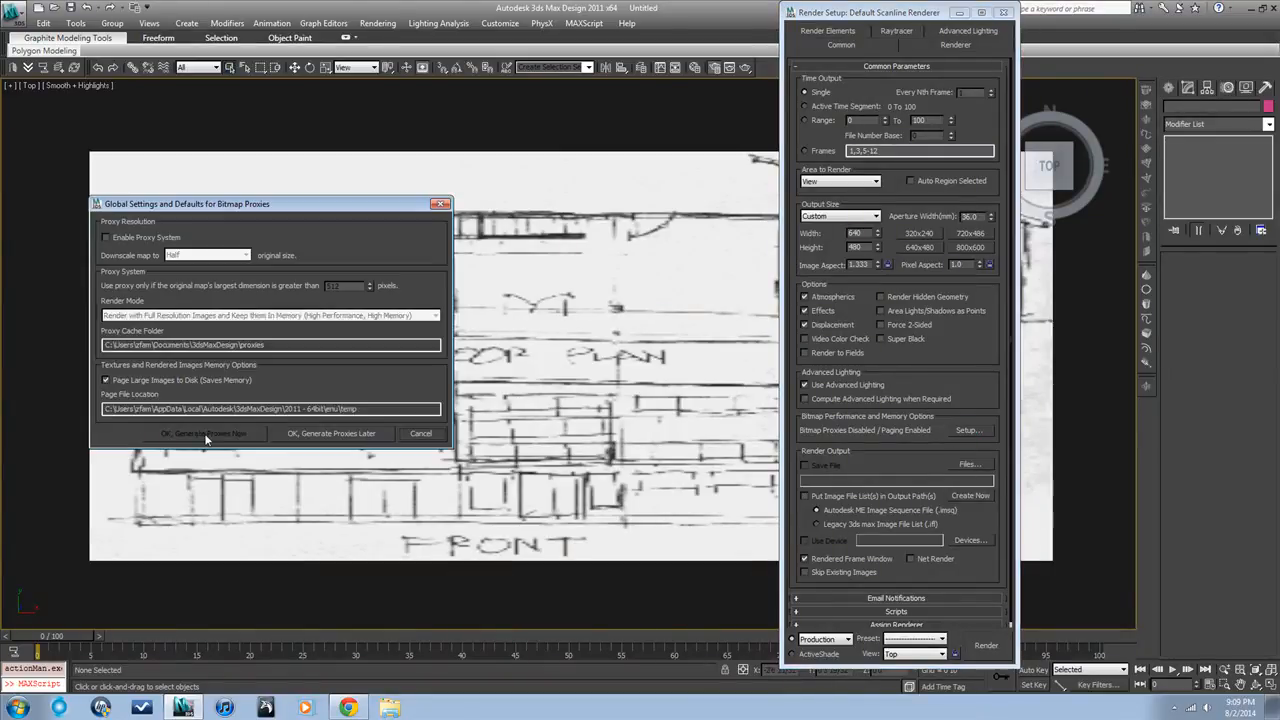
{"action": "left_click", "coordinate": [106, 238]}
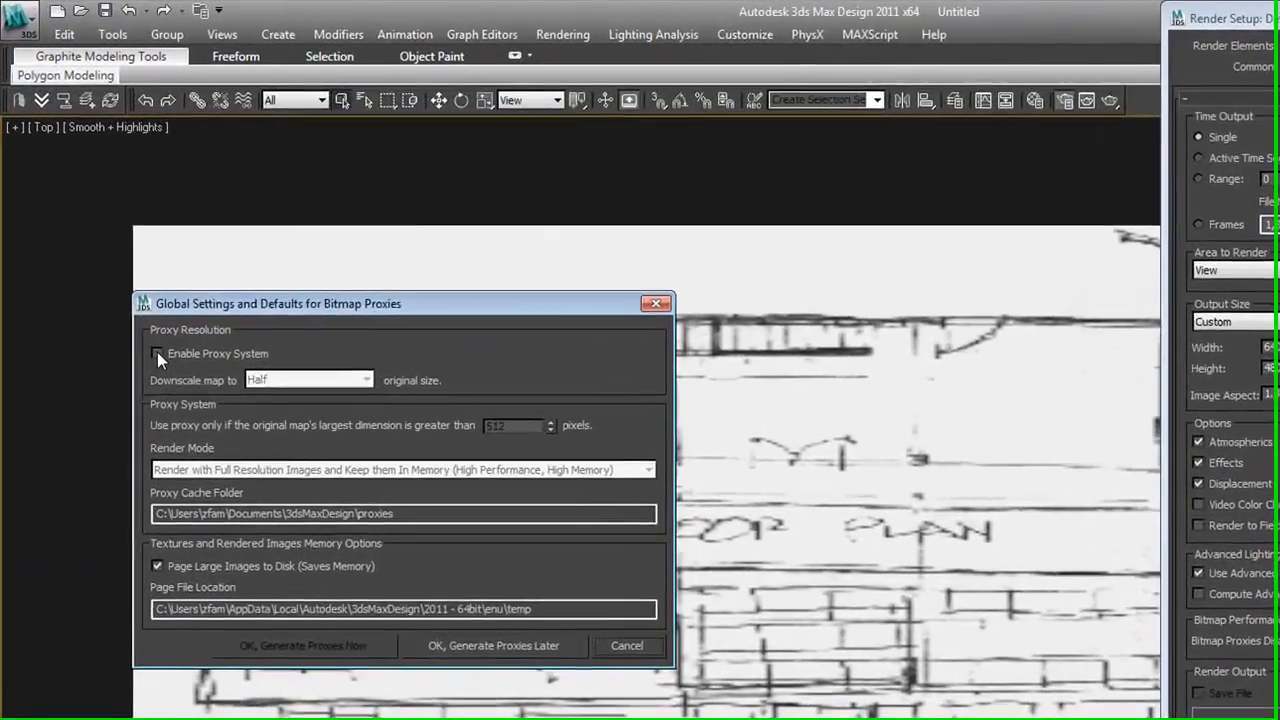
{"action": "left_click", "coordinate": [364, 382]}
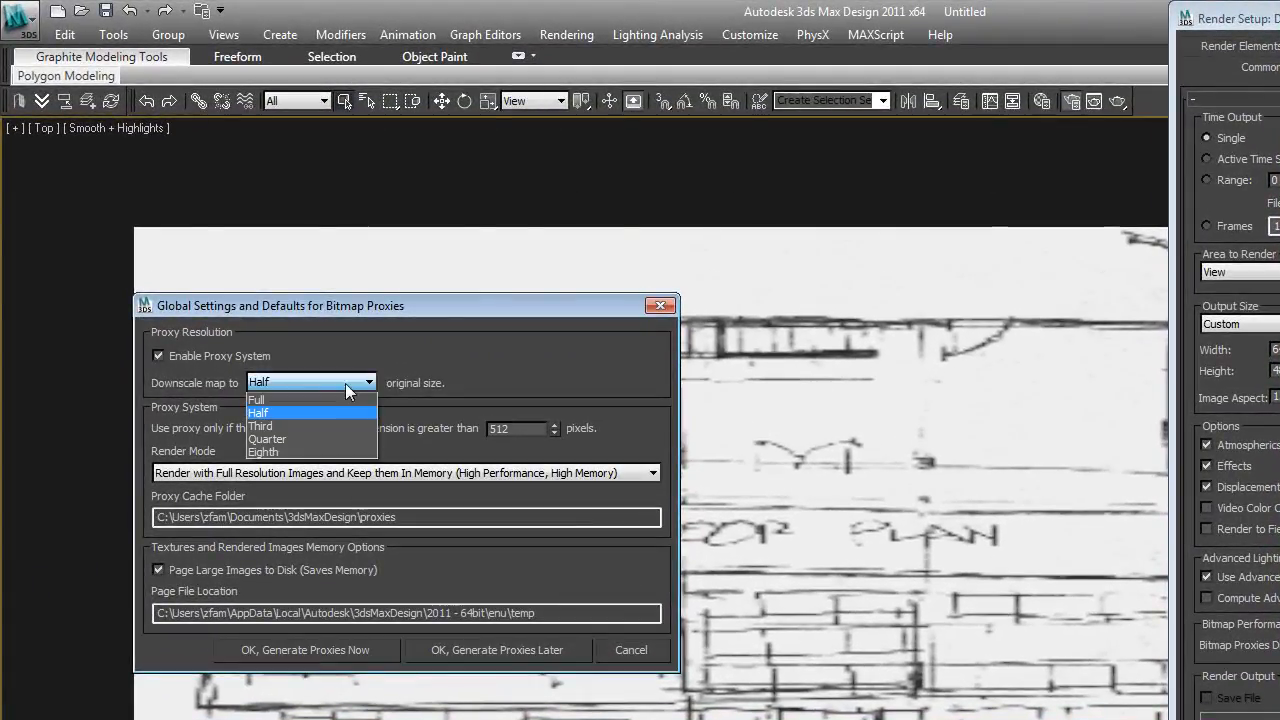
{"action": "left_click", "coordinate": [307, 399]}
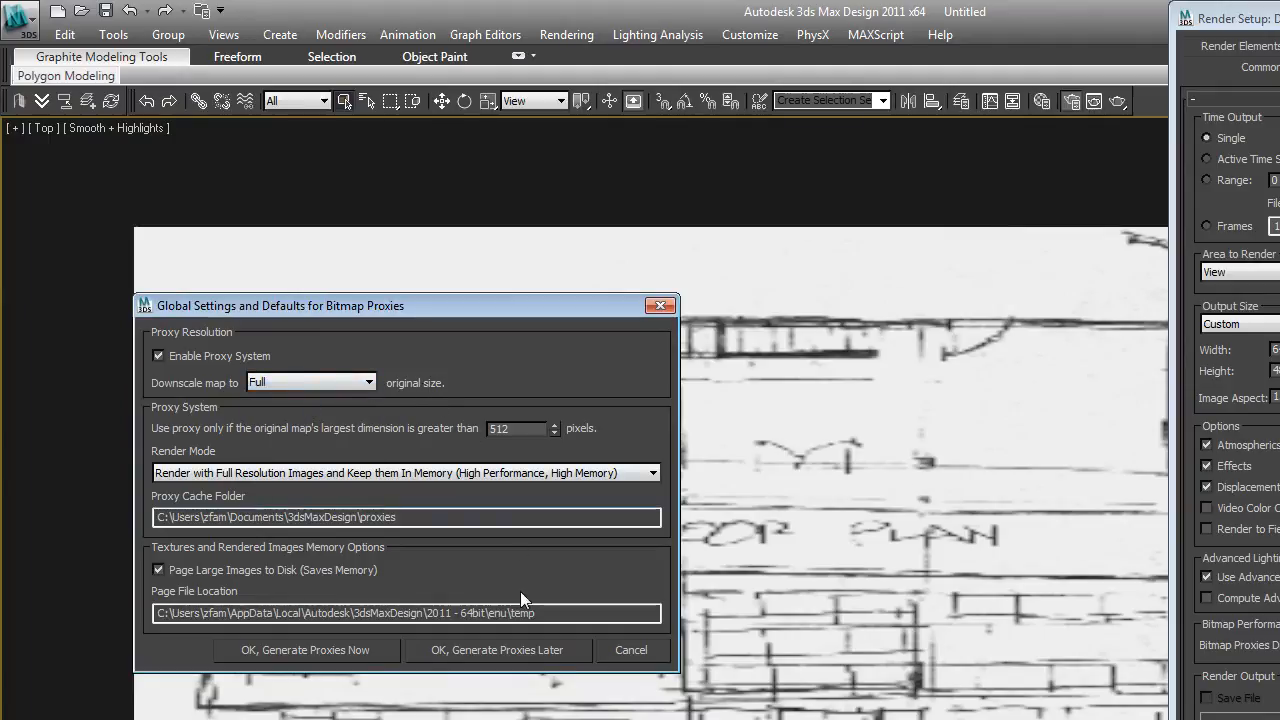
{"action": "left_click", "coordinate": [366, 649]}
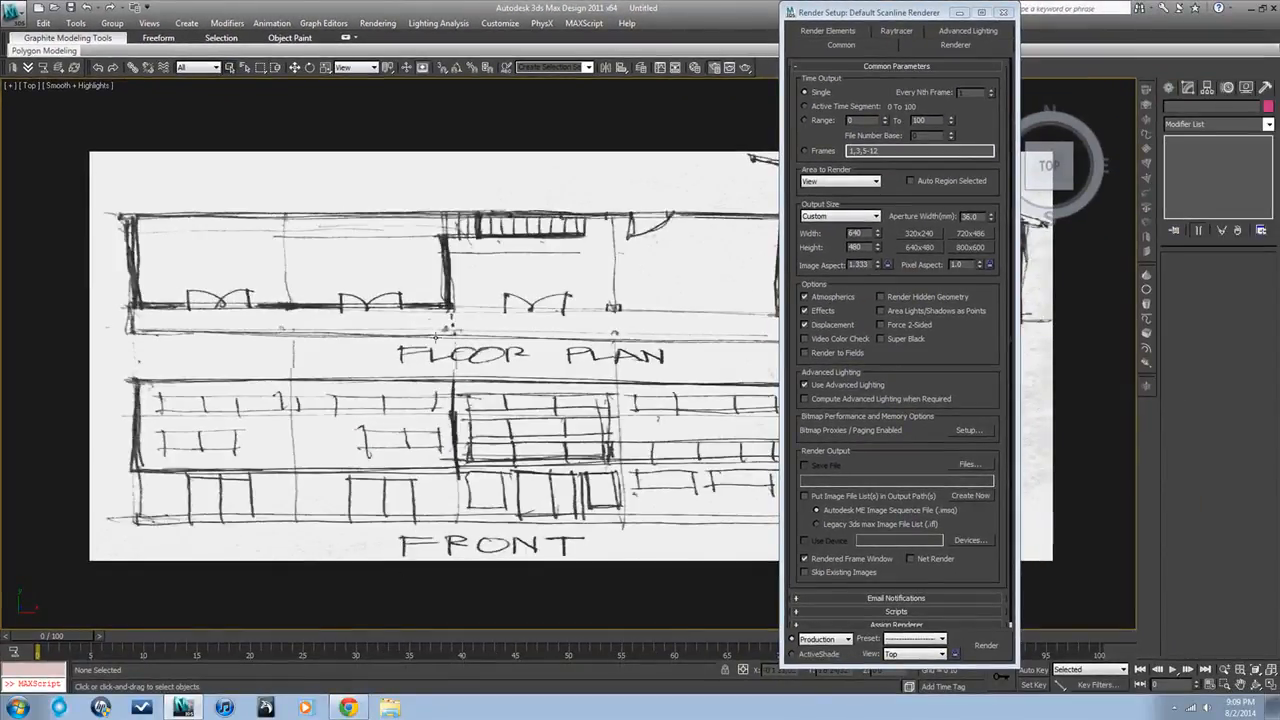
{"action": "left_click", "coordinate": [530, 392]}
{"action": "left_click", "coordinate": [1004, 12]}
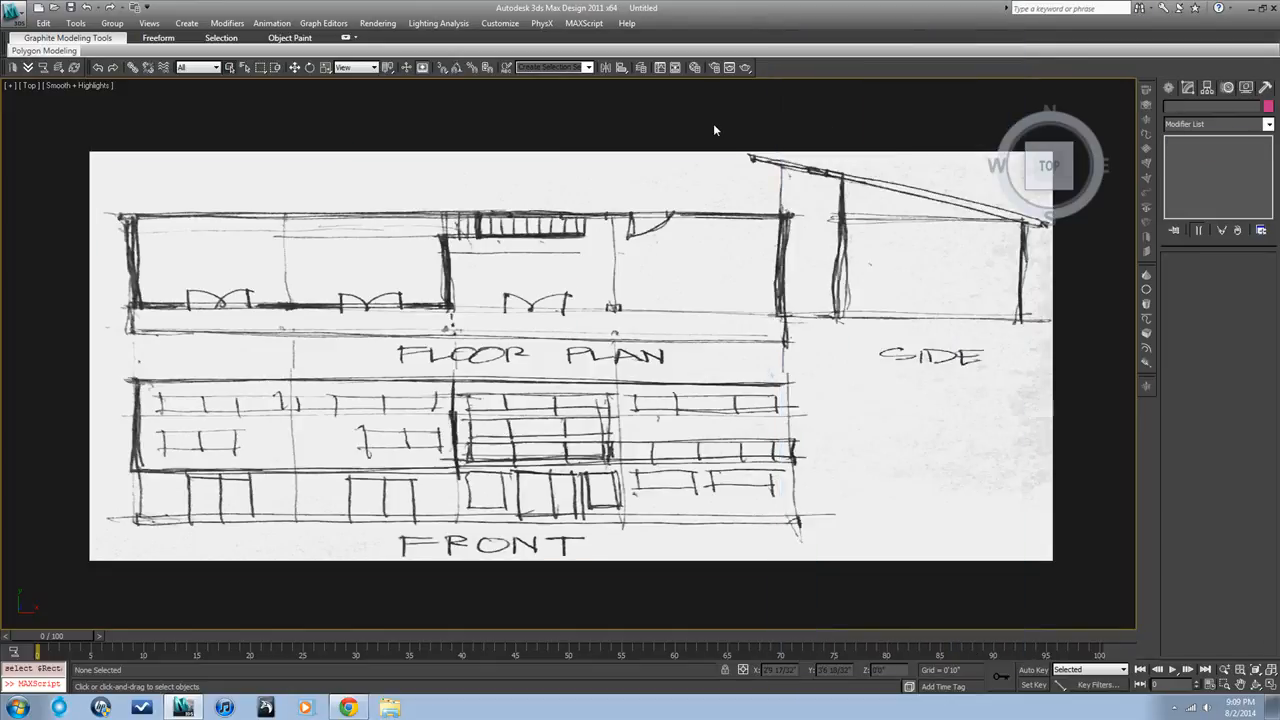
Draw a second rectangle about 2'1" long and 2'0" wide over the sketch plane's upper-left corner in the Top view
{"action": "scroll", "coordinate": [713, 128], "scroll_direction": "down", "scroll_amount": 3}
{"action": "left_click", "coordinate": [694, 247]}
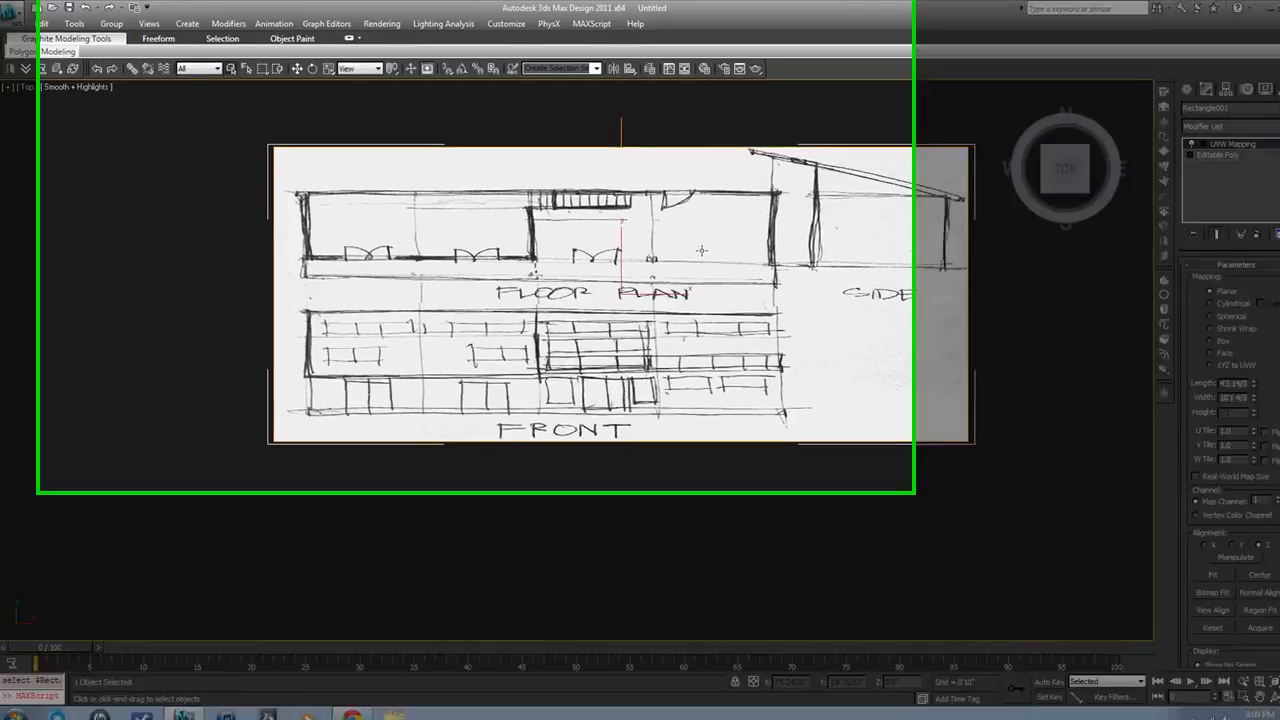
{"action": "middle_click_drag", "start_coordinate": [817, 329], "coordinate": [873, 426]}
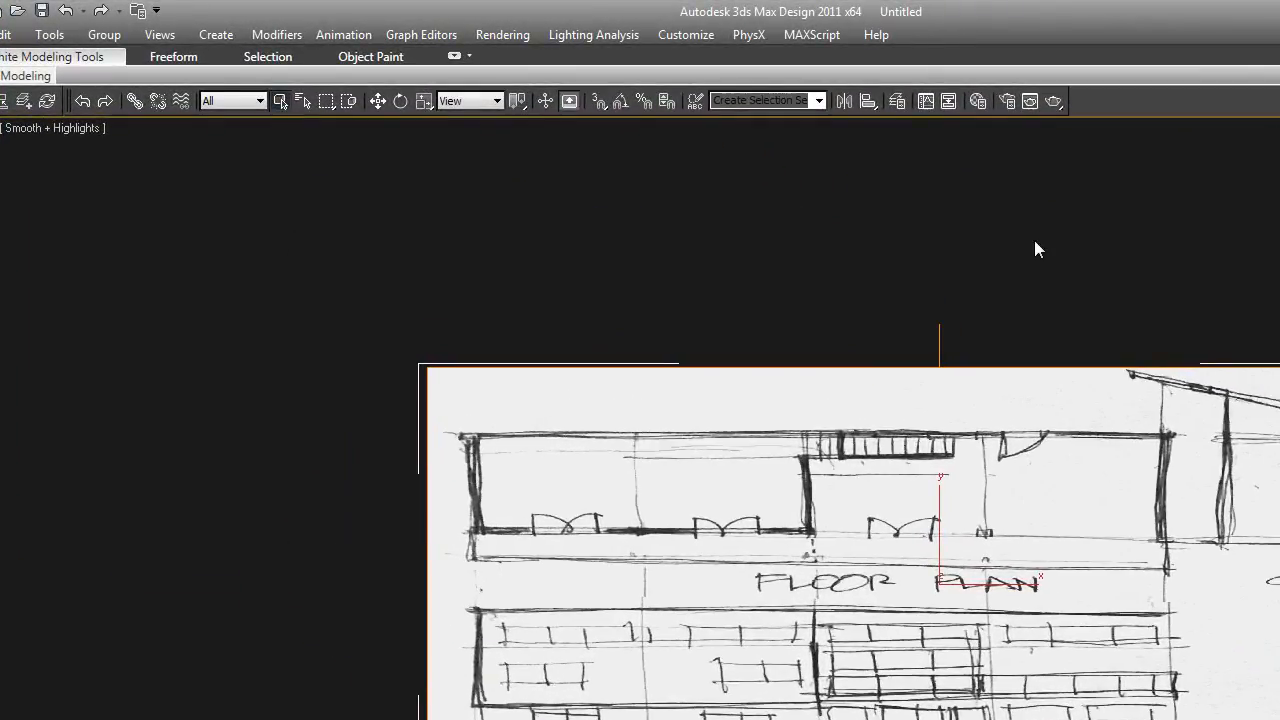
{"action": "left_click", "coordinate": [1035, 250]}
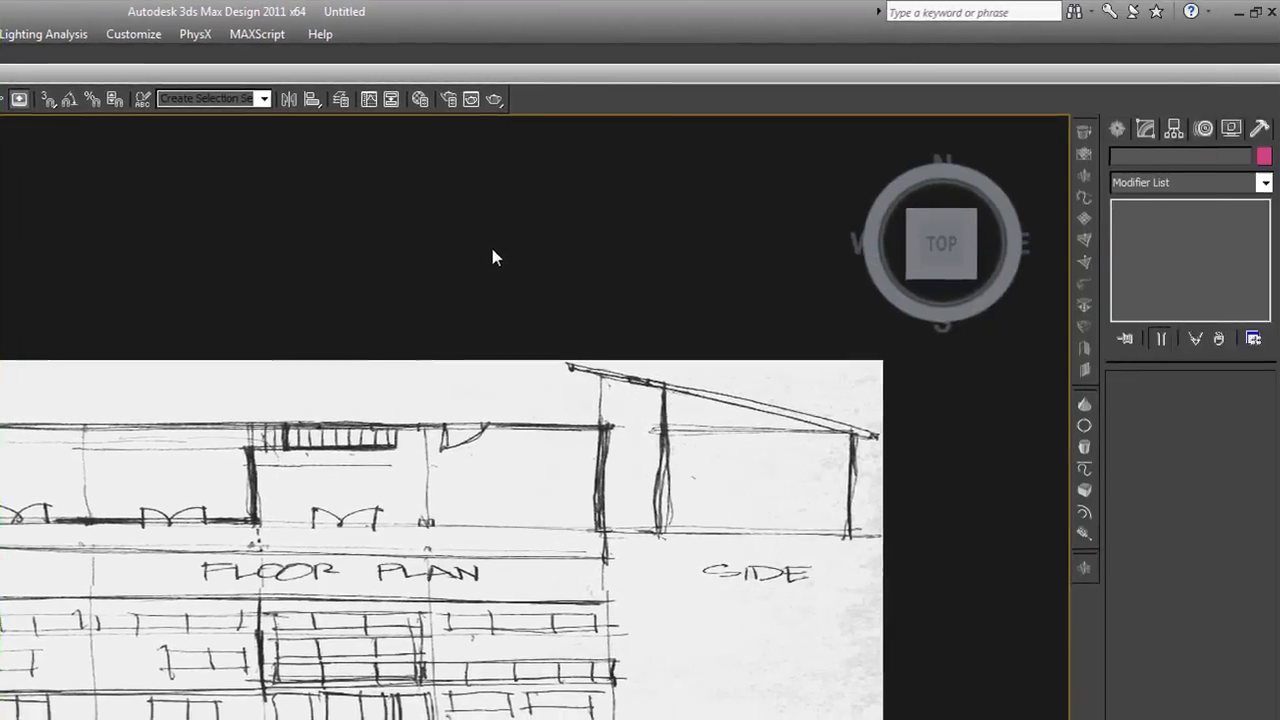
{"action": "left_click", "coordinate": [1118, 128]}
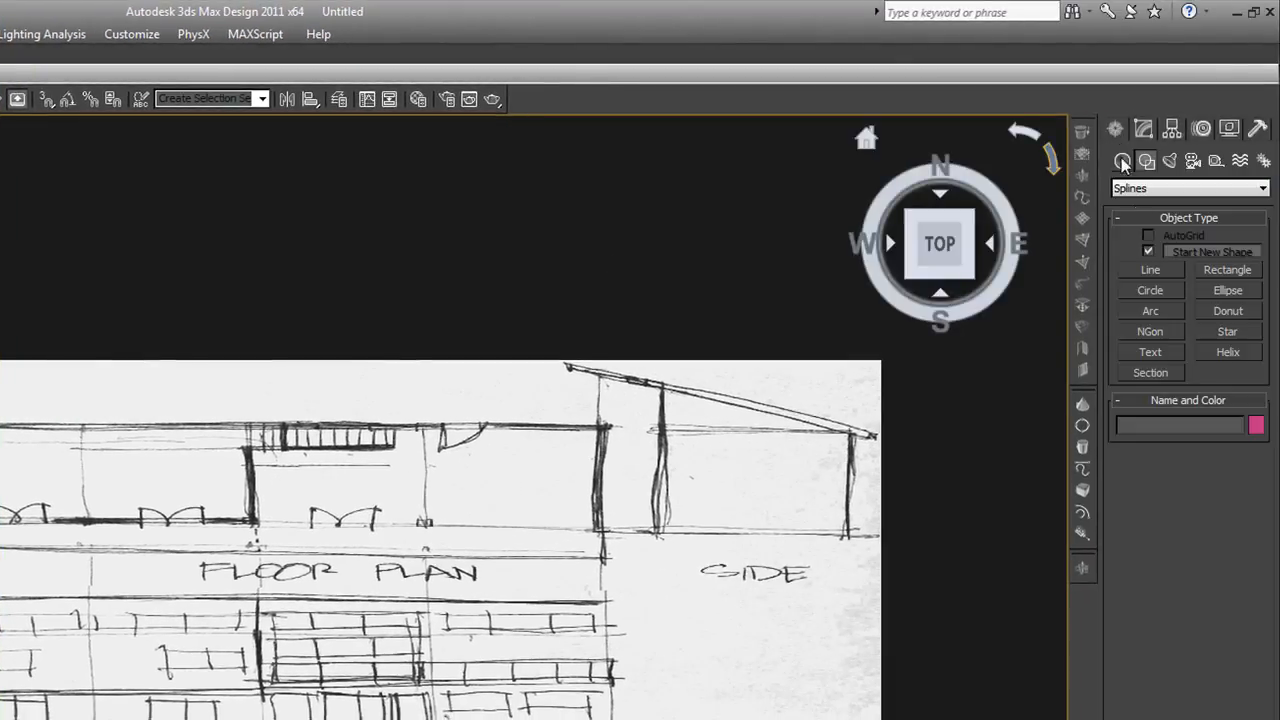
{"action": "left_click", "coordinate": [1240, 275]}
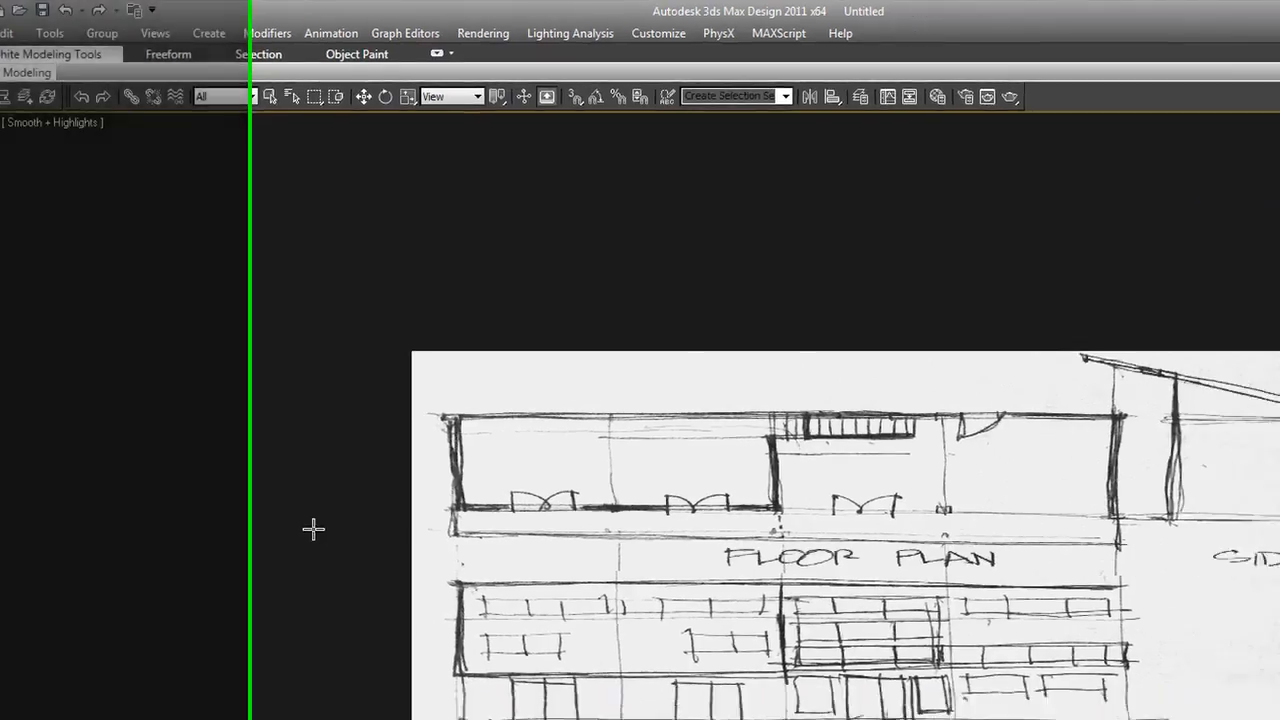
{"action": "left_click_drag", "start_coordinate": [388, 554], "coordinate": [583, 358]}
{"action": "left_click_drag", "start_coordinate": [207, 288], "coordinate": [216, 271]}
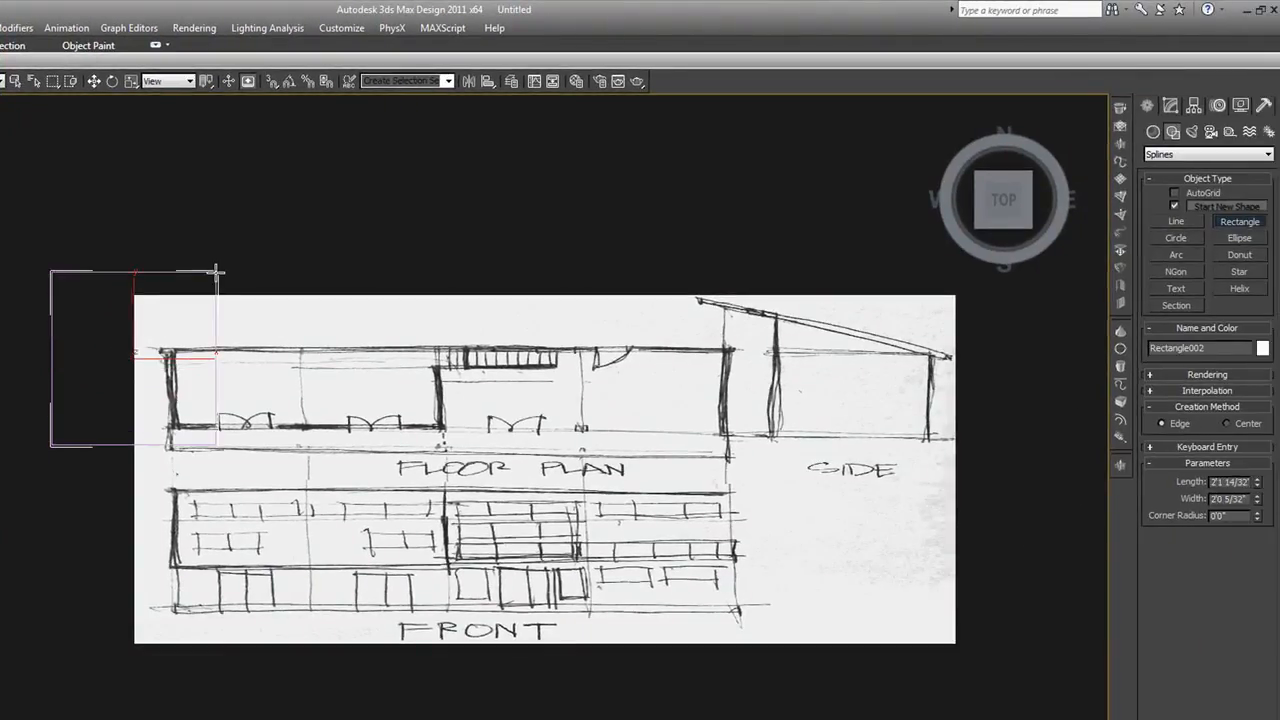
Set the new rectangle's length and width to 20' each
{"action": "double_click", "coordinate": [1214, 481]}
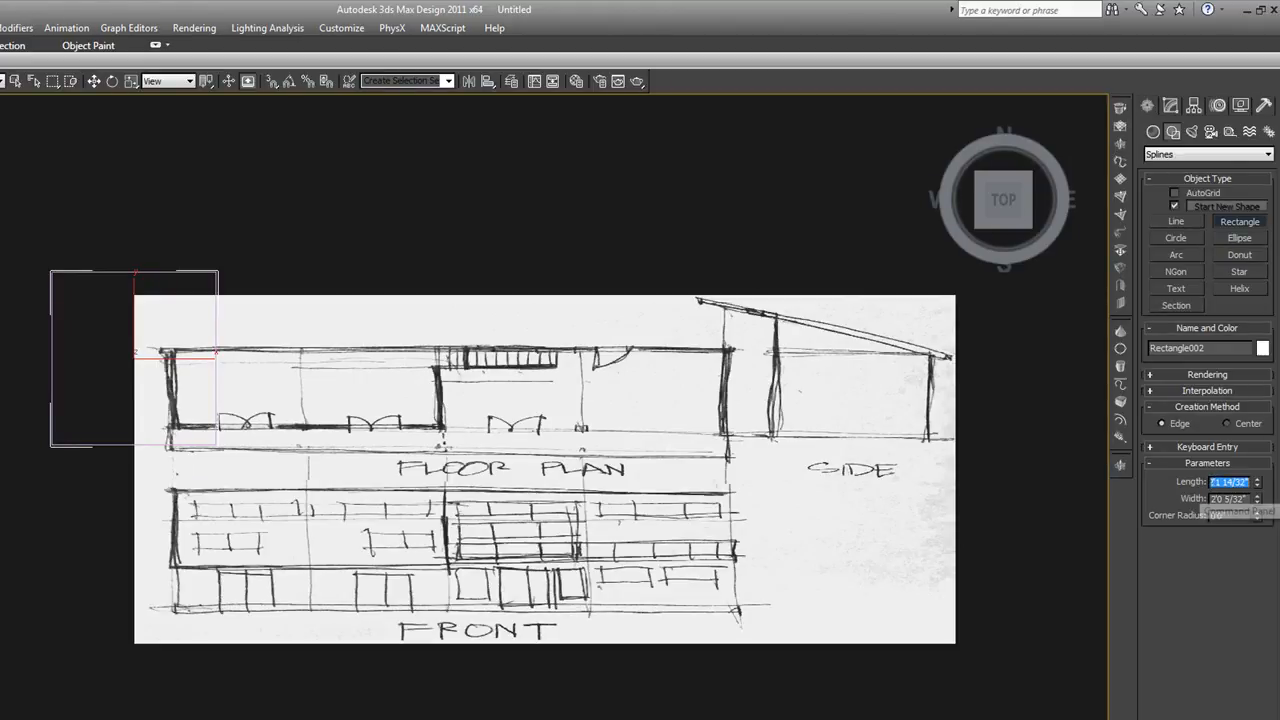
{"action": "type", "text": "20'0"}
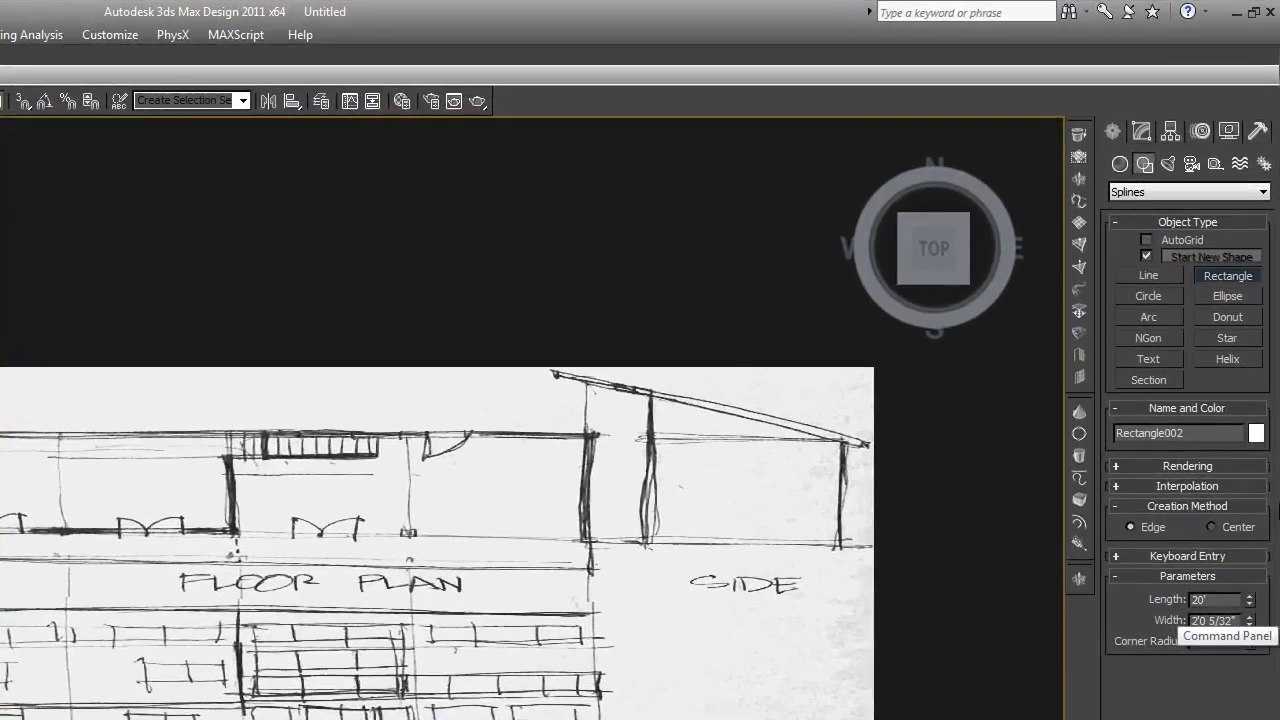
{"action": "left_click_drag", "start_coordinate": [1194, 621], "coordinate": [1267, 623]}
{"action": "type", "text": "20"}
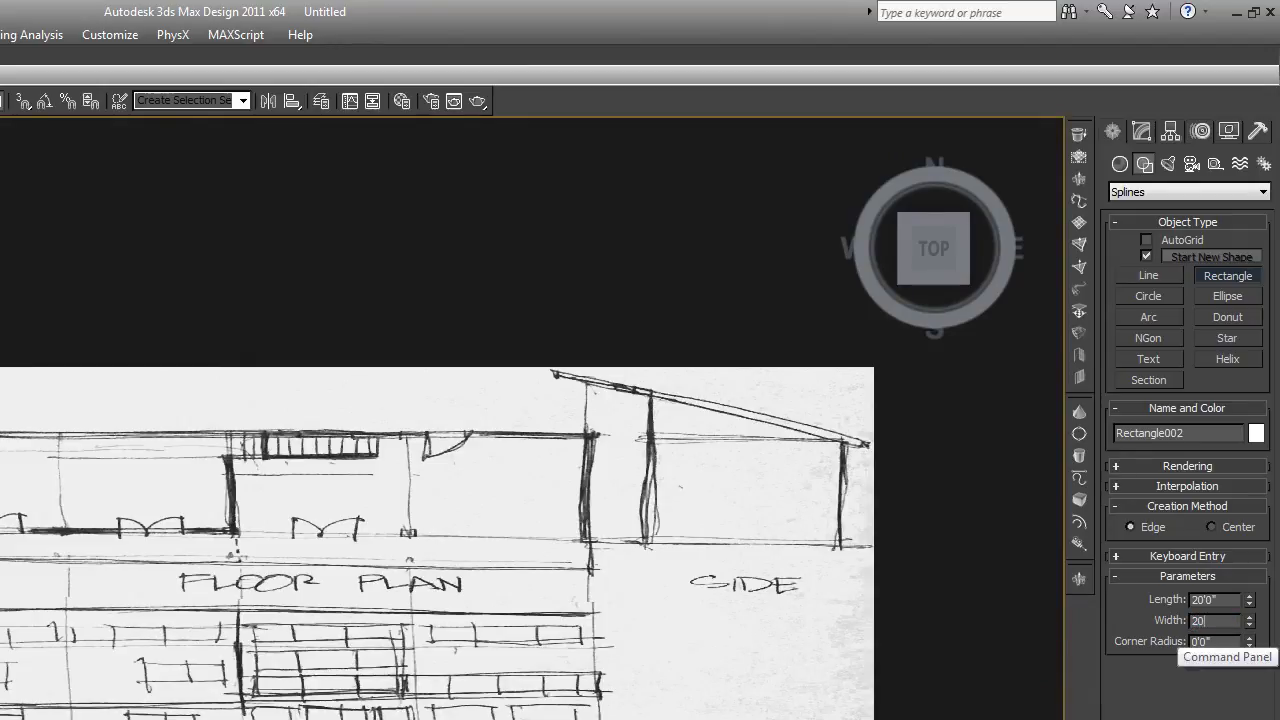
{"action": "key", "text": "Return"}
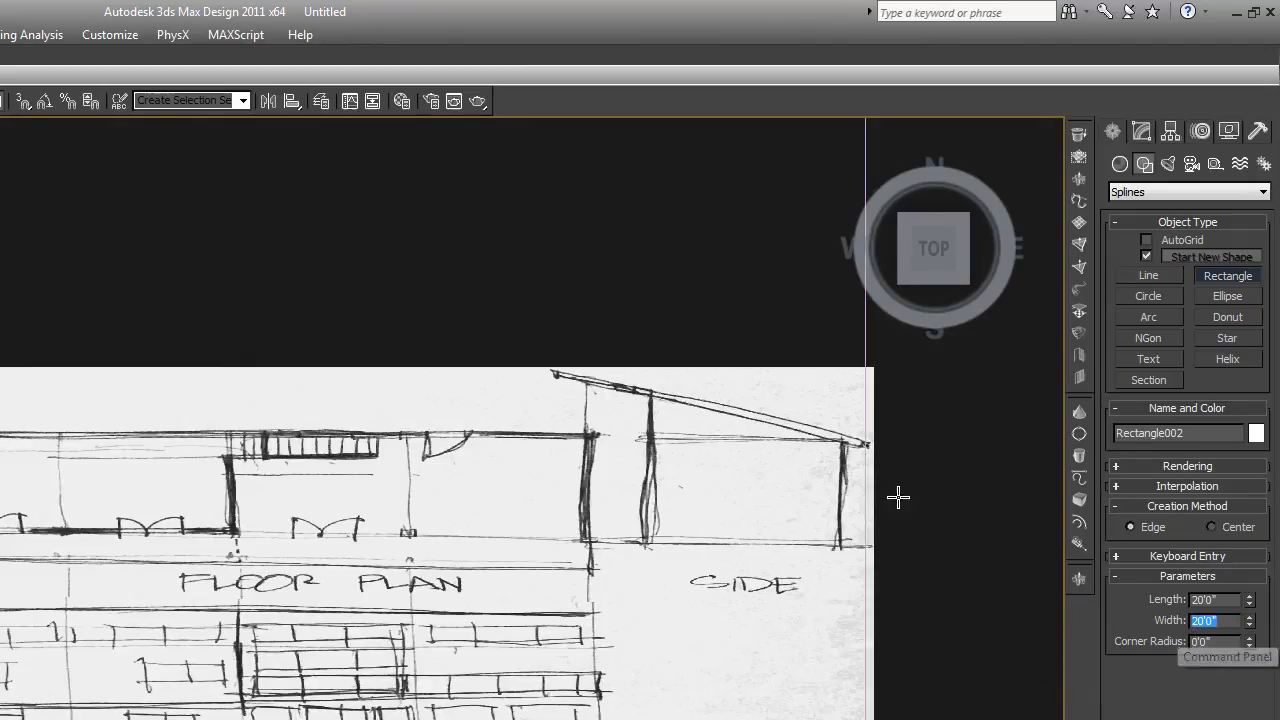
Select the sketch plane and scale it up, stretching it along Y, until it extends beyond the 20' square
{"action": "mouse_move", "coordinate": [798, 445]}
{"action": "middle_mouse_down"}
{"action": "mouse_move", "coordinate": [662, 496]}
{"action": "mouse_move", "coordinate": [677, 529]}
{"action": "middle_mouse_up"}
{"action": "scroll", "coordinate": [685, 535], "scroll_direction": "down", "scroll_amount": 10}
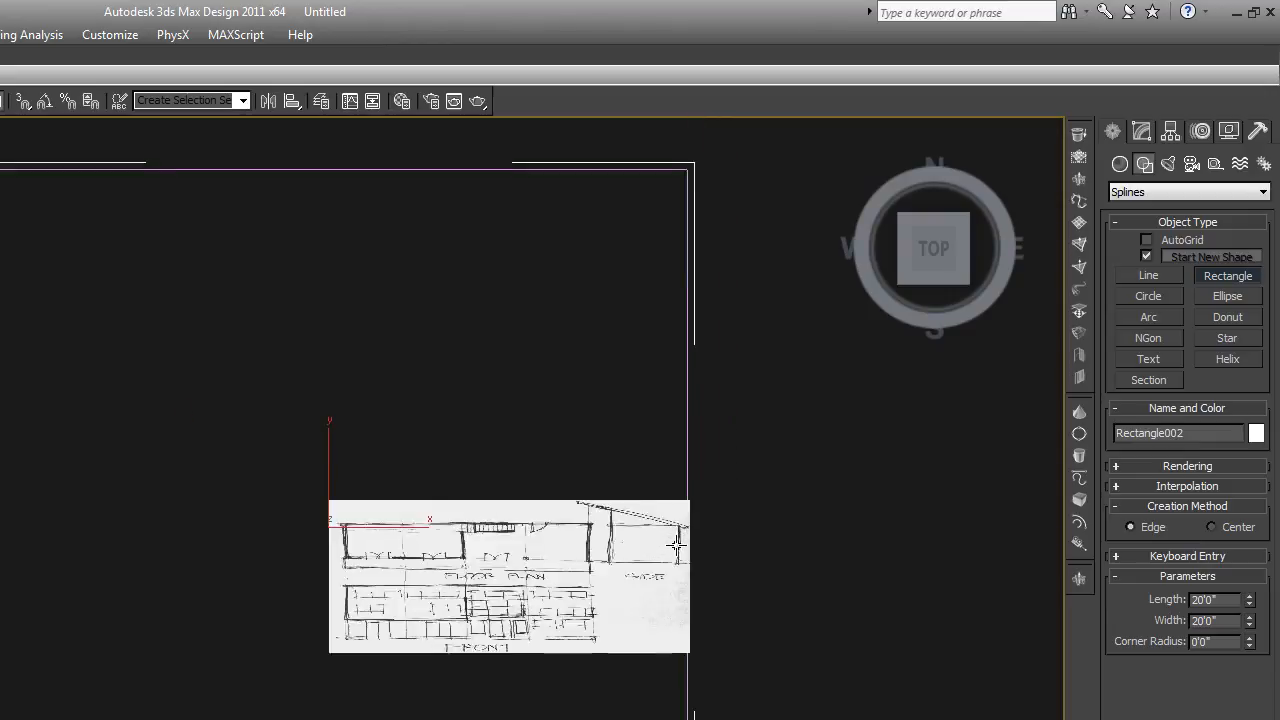
{"action": "right_click", "coordinate": [735, 540]}
{"action": "left_click", "coordinate": [735, 555]}
{"action": "left_click", "coordinate": [650, 544]}
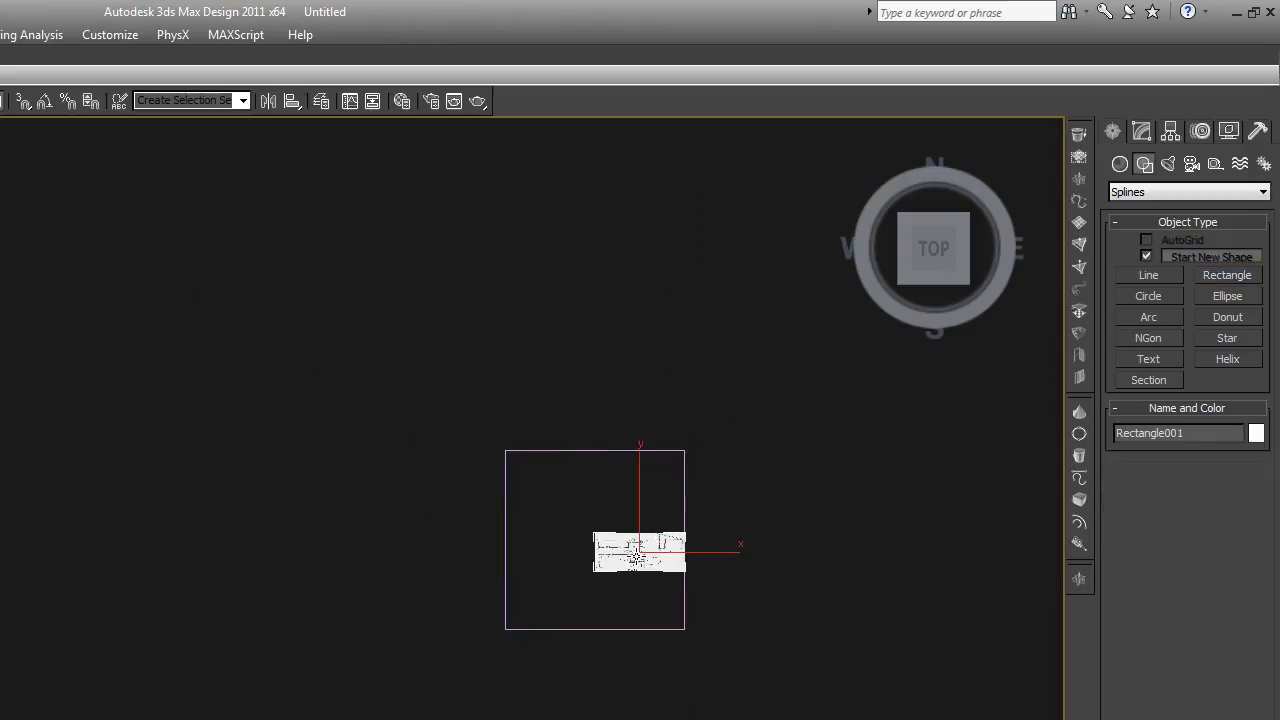
{"action": "key", "text": "w"}
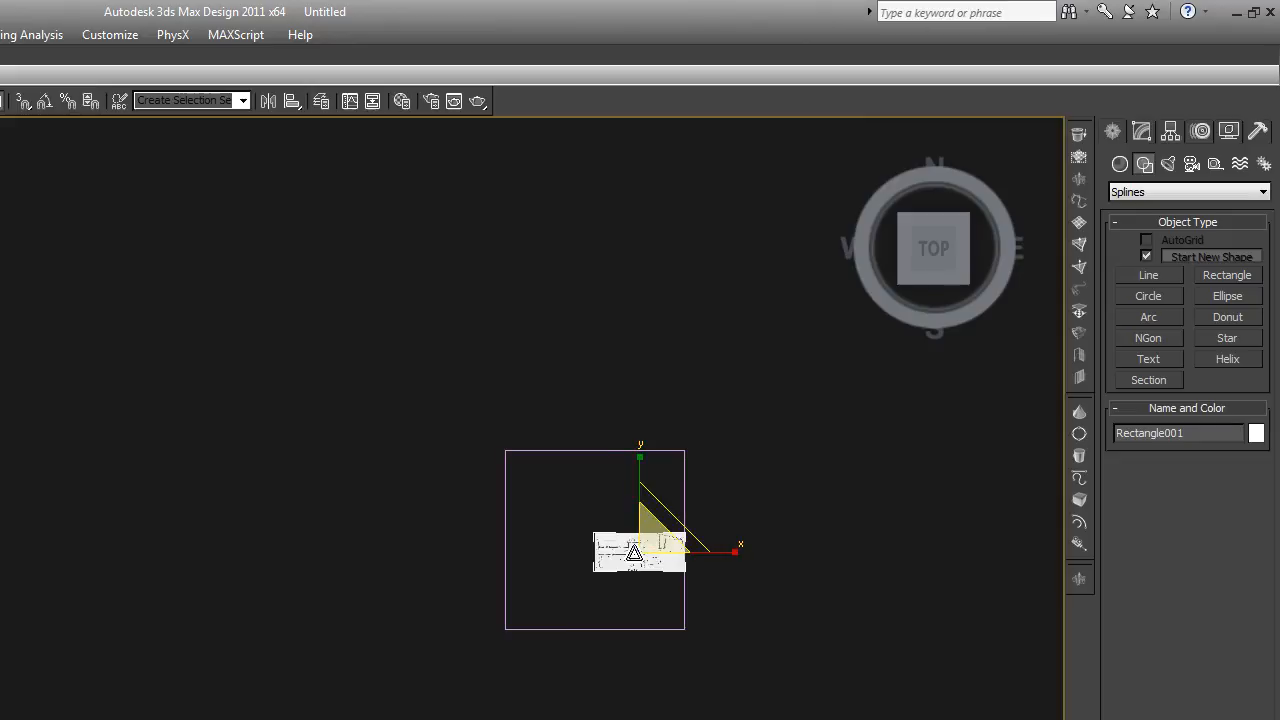
{"action": "scroll", "coordinate": [638, 559], "scroll_direction": "up", "scroll_amount": 5}
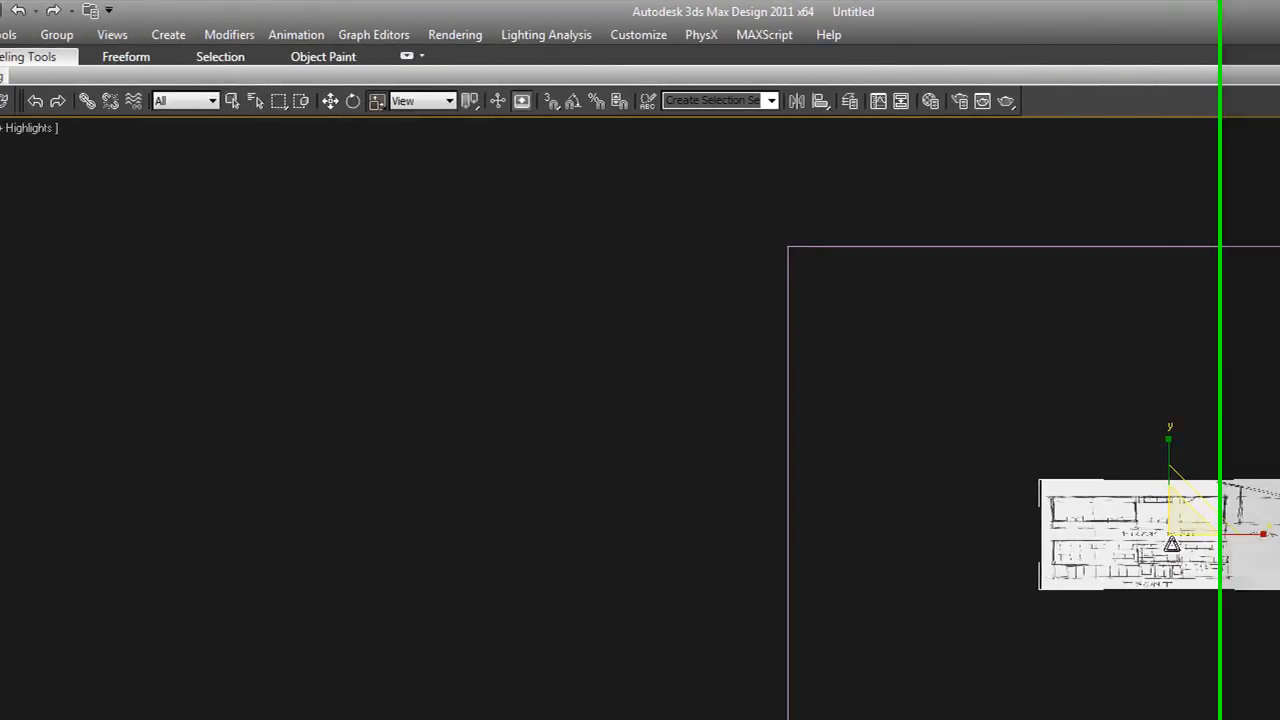
{"action": "left_click_drag", "start_coordinate": [1234, 449], "coordinate": [1248, 382]}
{"action": "mouse_move", "coordinate": [1238, 498]}
{"action": "left_mouse_down"}
{"action": "mouse_move", "coordinate": [1273, 489]}
{"action": "mouse_move", "coordinate": [1279, 406]}
{"action": "left_mouse_up"}
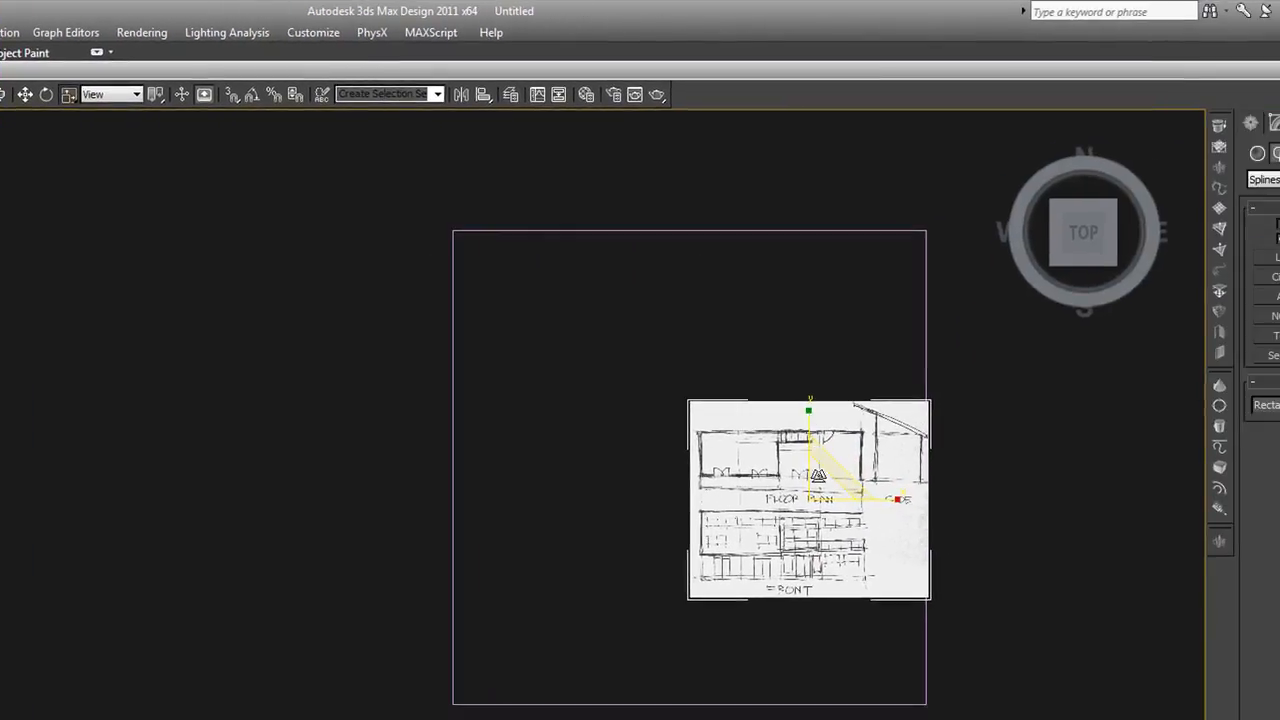
{"action": "scroll", "coordinate": [947, 379], "scroll_direction": "up", "scroll_amount": 6}
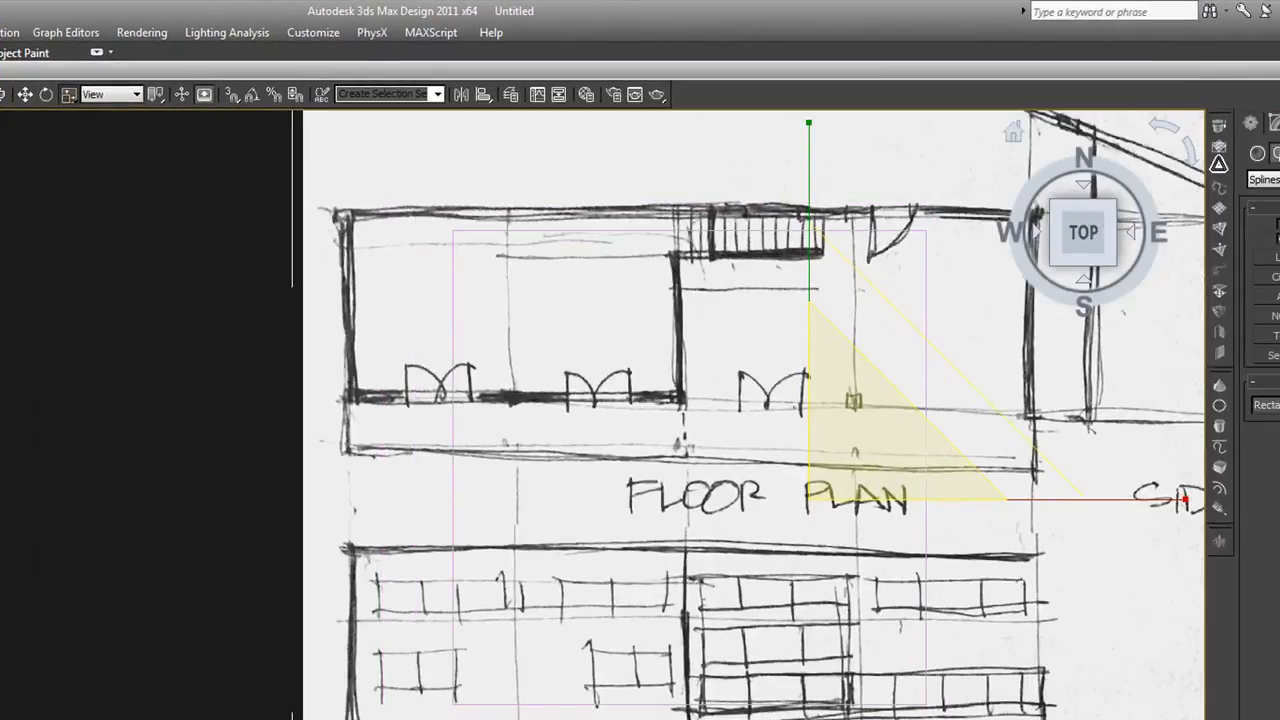
Move the sketch plane down along Z so it lies below the 20' square
{"action": "scroll", "coordinate": [700, 450], "scroll_direction": "down", "scroll_amount": 8}
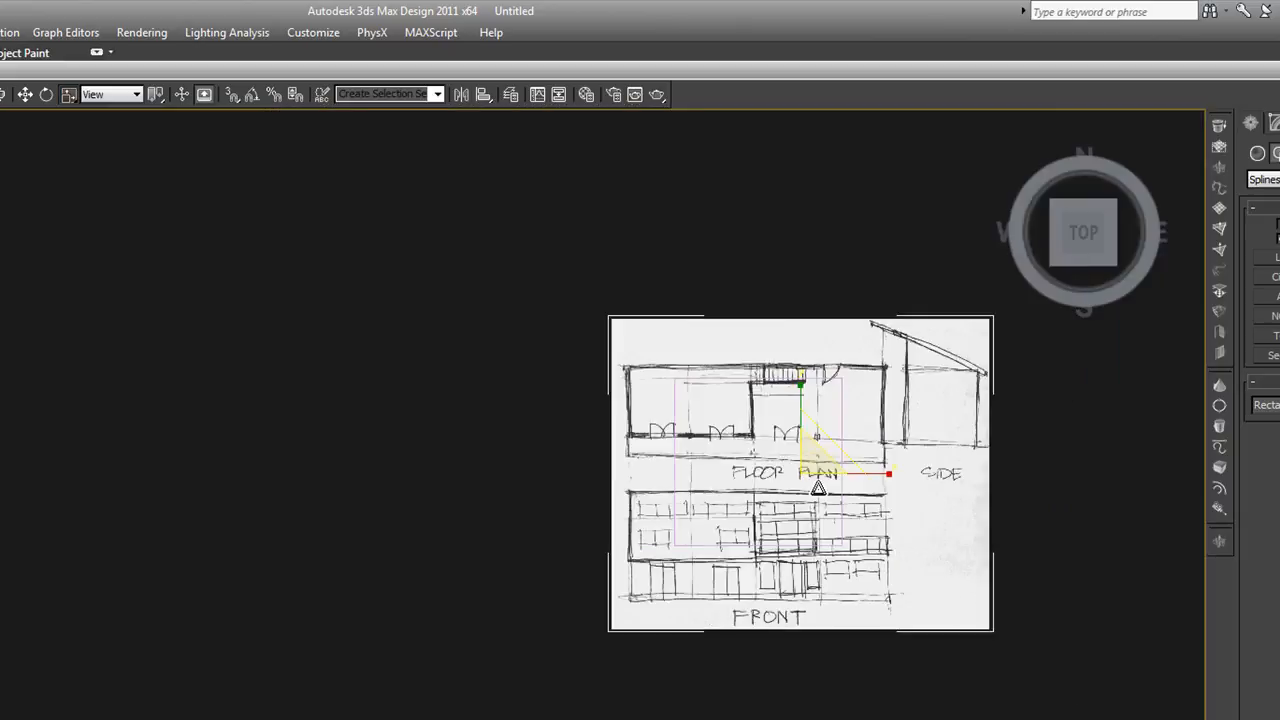
{"action": "scroll", "coordinate": [824, 524], "scroll_direction": "up", "scroll_amount": 2}
{"action": "scroll", "coordinate": [824, 524], "scroll_direction": "down", "scroll_amount": 3}
{"action": "middle_click_drag", "start_coordinate": [823, 550], "coordinate": [886, 426], "text": "alt"}
{"action": "left_click", "coordinate": [996, 496]}
{"action": "left_click", "coordinate": [931, 493]}
{"action": "scroll", "coordinate": [934, 494], "scroll_direction": "up", "scroll_amount": 3}
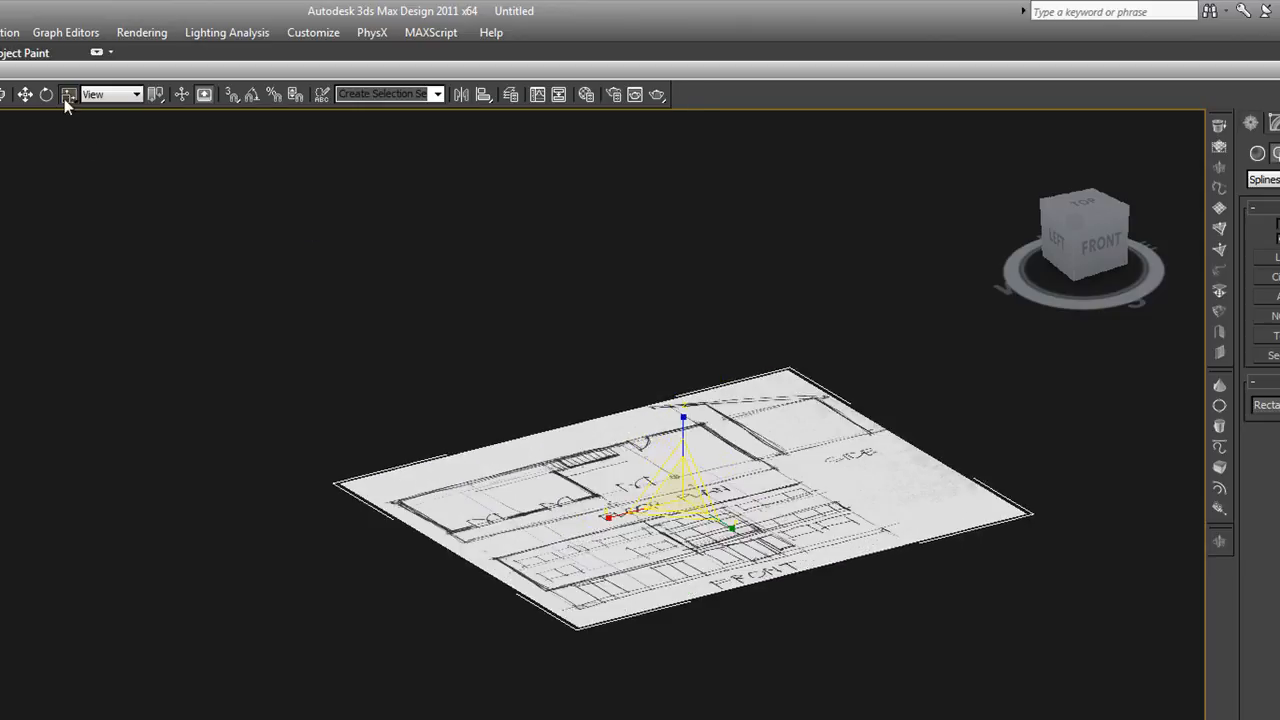
{"action": "left_click", "coordinate": [28, 96]}
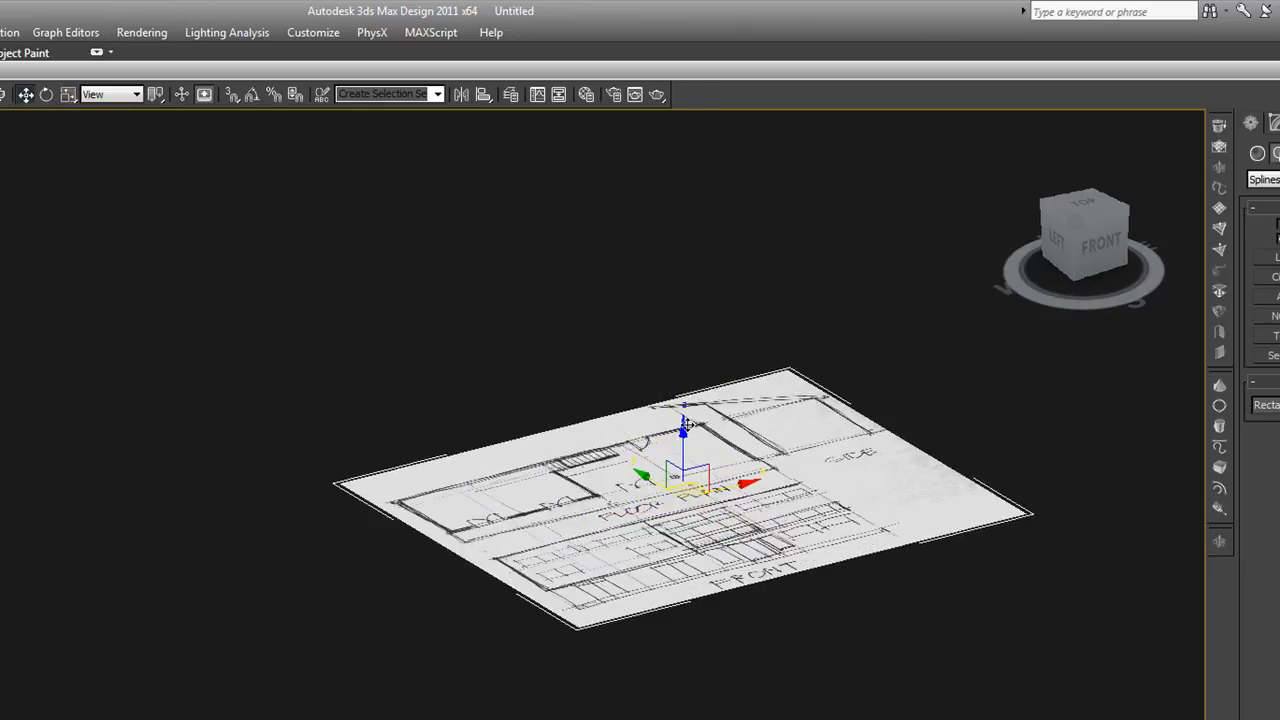
{"action": "left_click_drag", "start_coordinate": [683, 444], "coordinate": [683, 514]}
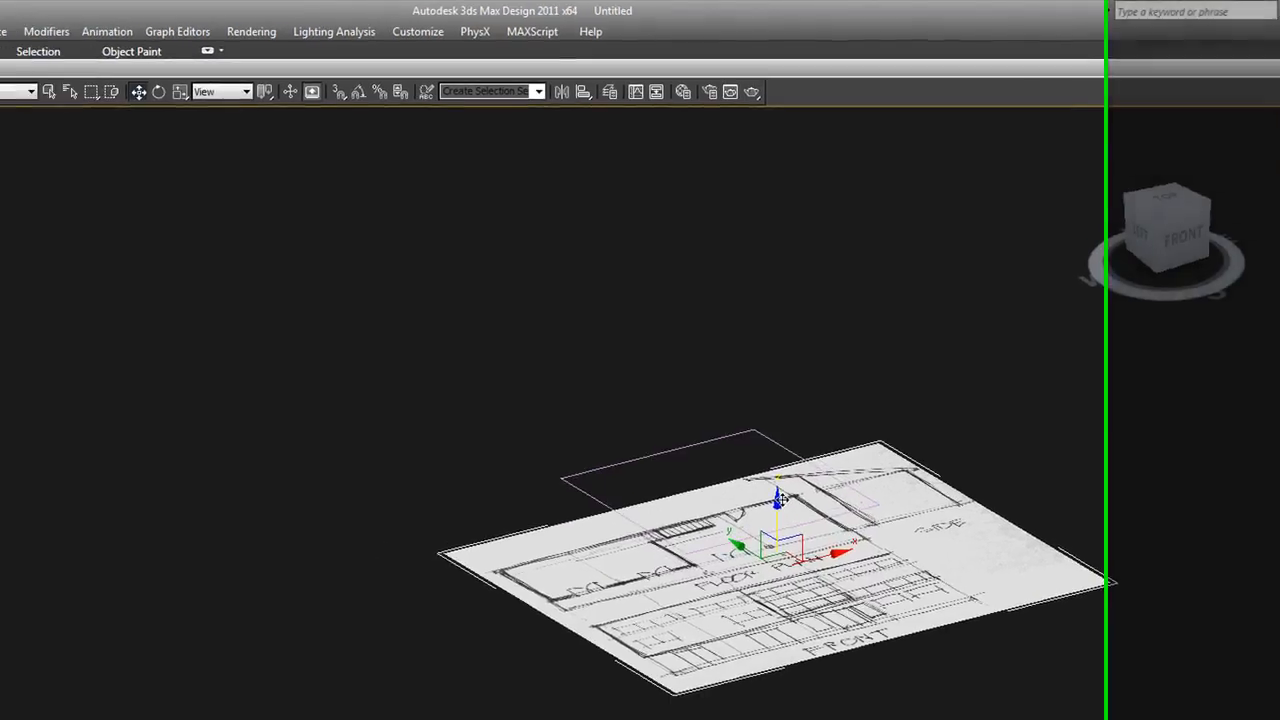
Display the Top view in wireframe with edged faces and select the 20' square
{"action": "left_click", "coordinate": [919, 412]}
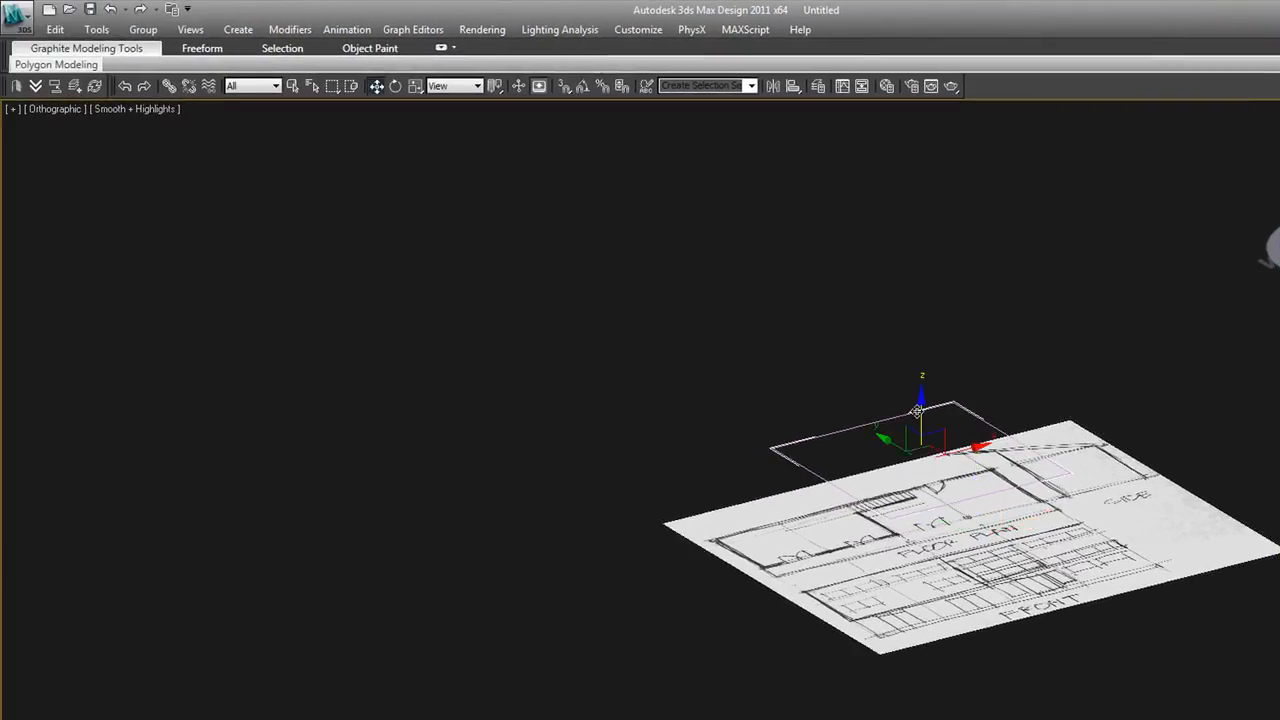
{"action": "key", "text": "t"}
{"action": "scroll", "coordinate": [929, 425], "scroll_direction": "down", "scroll_amount": 3}
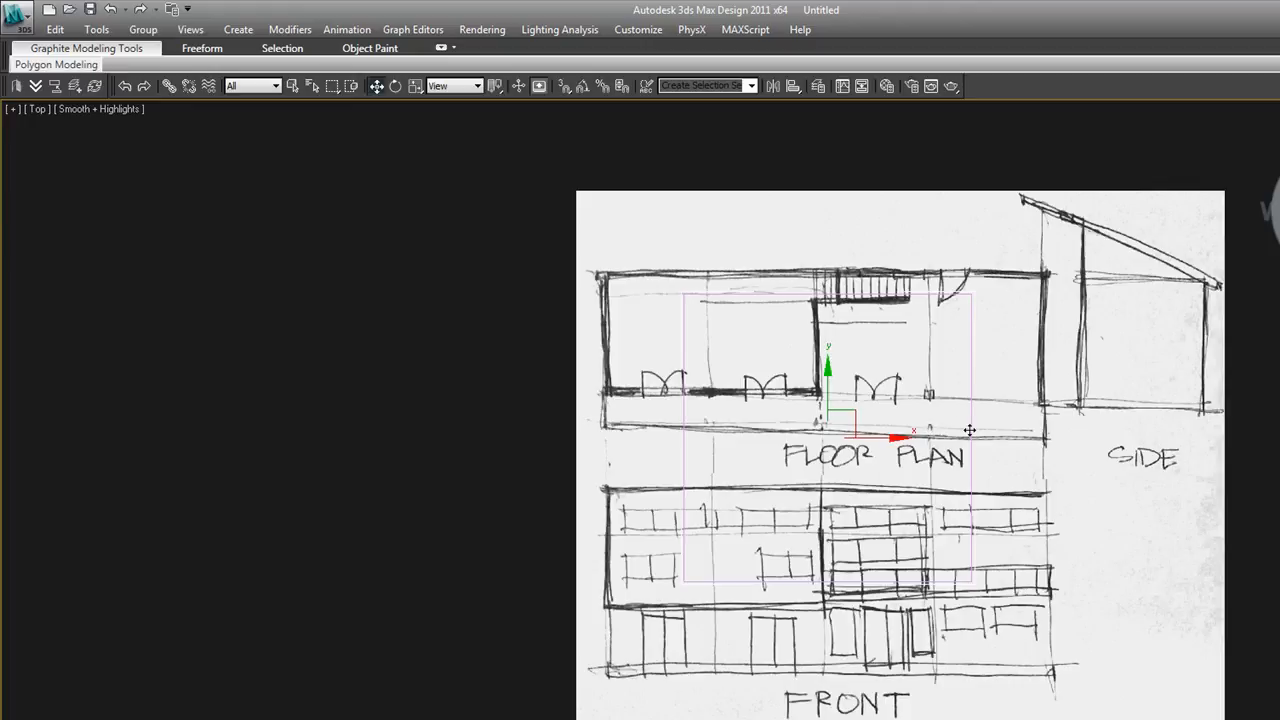
{"action": "left_click", "coordinate": [972, 431]}
{"action": "key", "text": "F4"}
{"action": "left_click", "coordinate": [966, 168]}
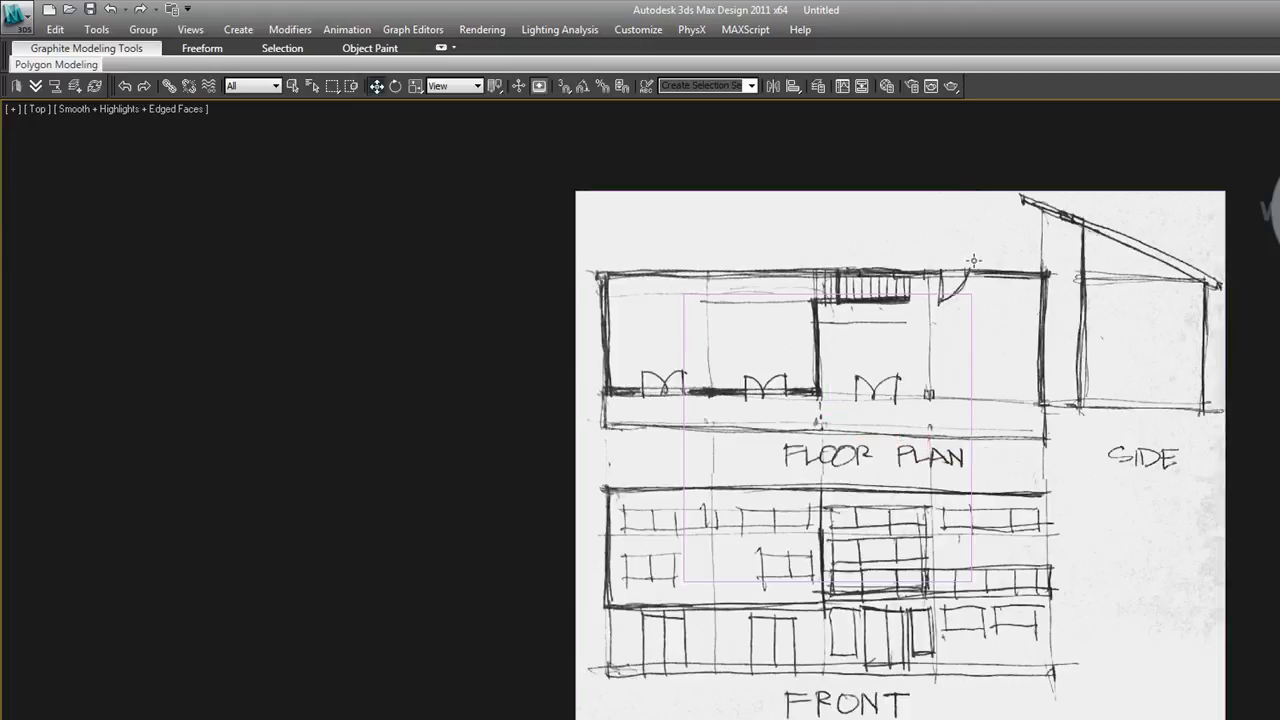
{"action": "key", "text": "F3"}
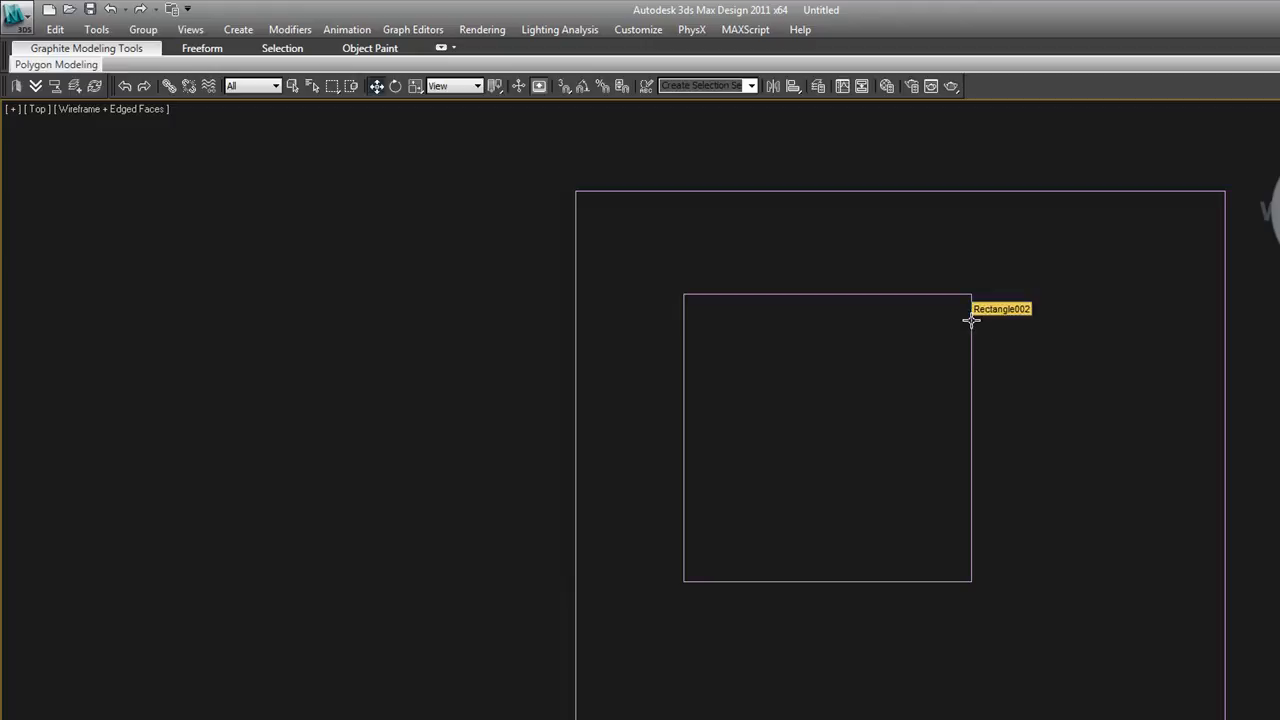
{"action": "key", "text": "F3"}
{"action": "key", "text": "F3"}
{"action": "left_click", "coordinate": [971, 320]}
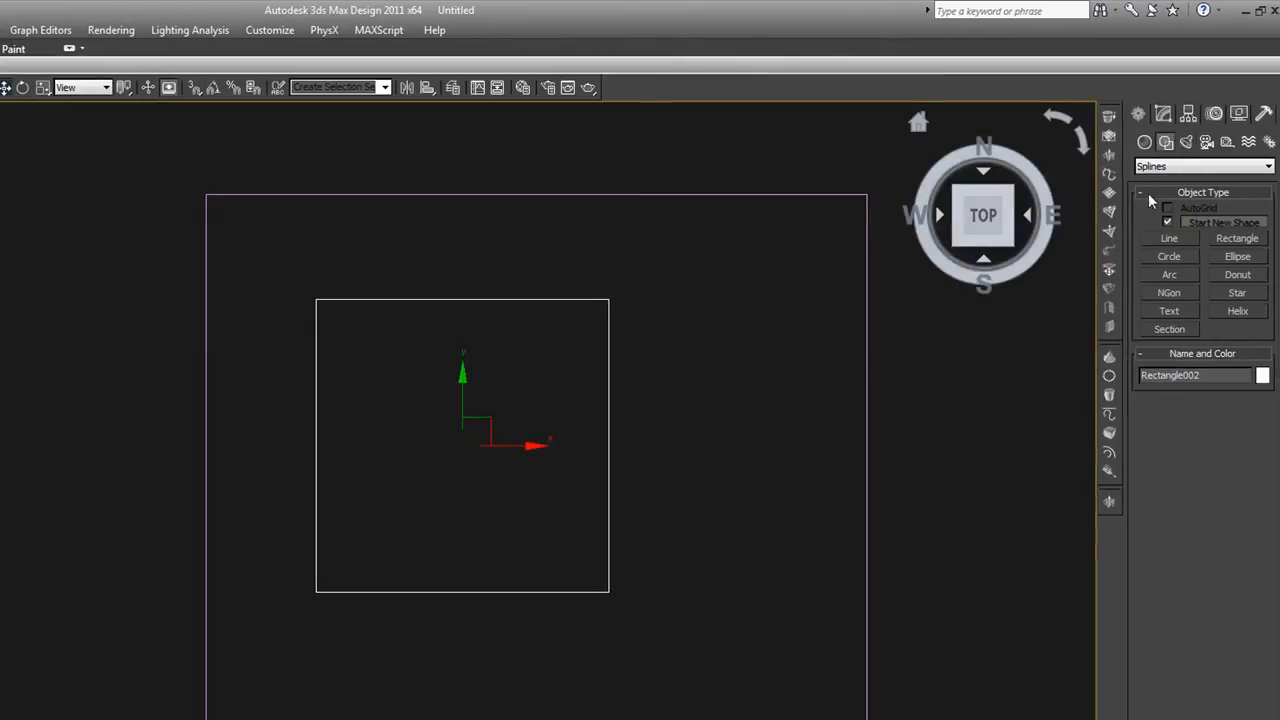
Enable the 20' square's spline rendering in both the renderer and the viewport
{"action": "left_click", "coordinate": [1162, 115]}
{"action": "left_click", "coordinate": [1166, 338]}
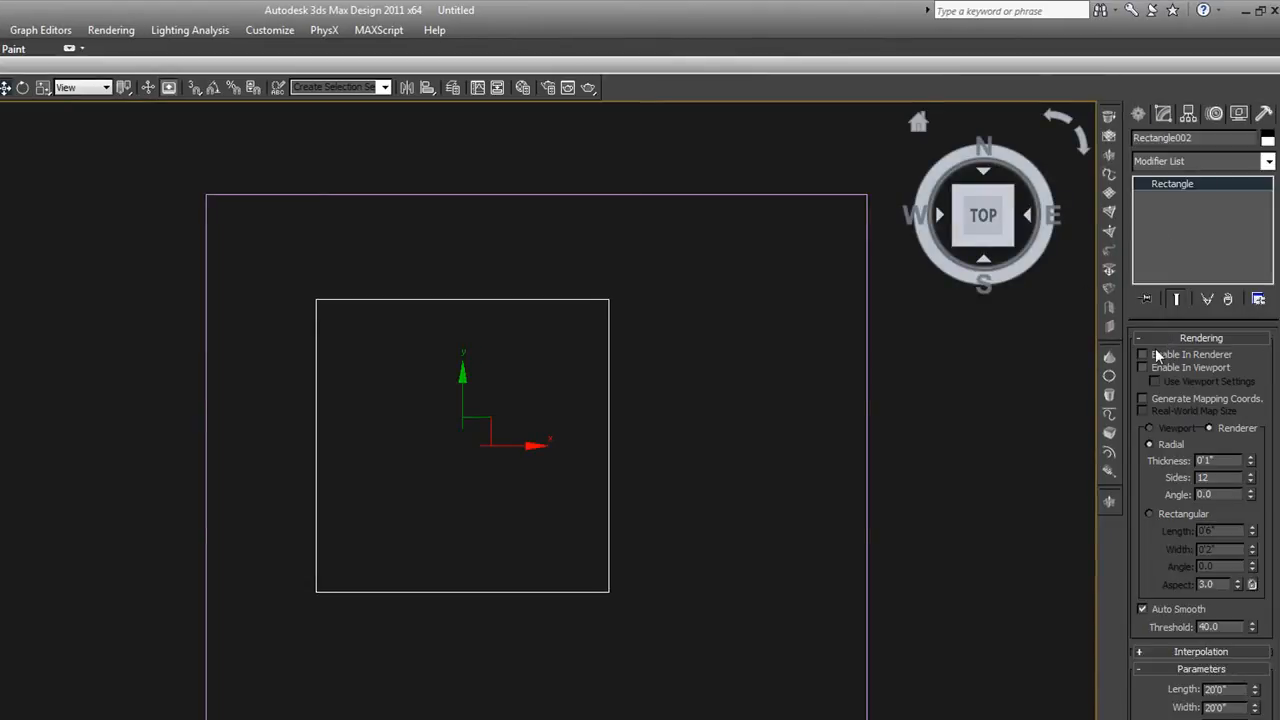
{"action": "left_click", "coordinate": [1142, 353]}
{"action": "left_click", "coordinate": [1142, 368]}
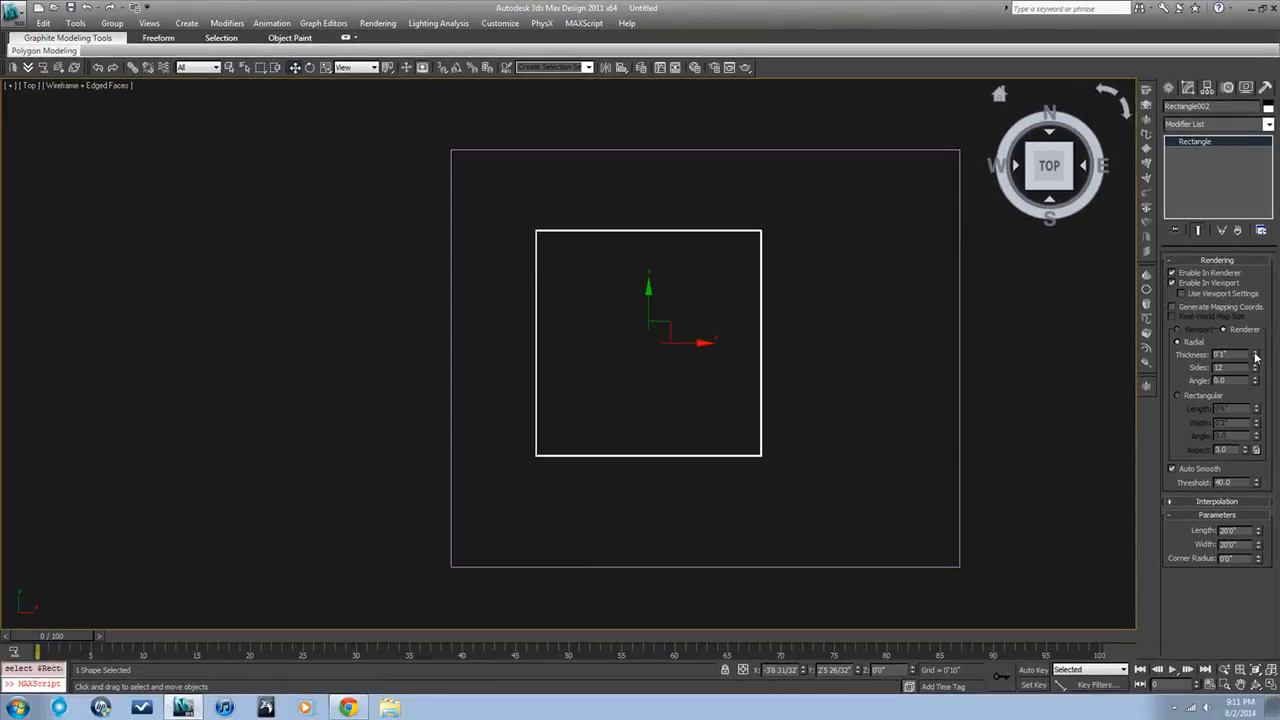
Increase the radial rendering thickness of the 20' square's outline and deselect it
{"action": "left_click_drag", "start_coordinate": [1254, 348], "coordinate": [1154, 565]}
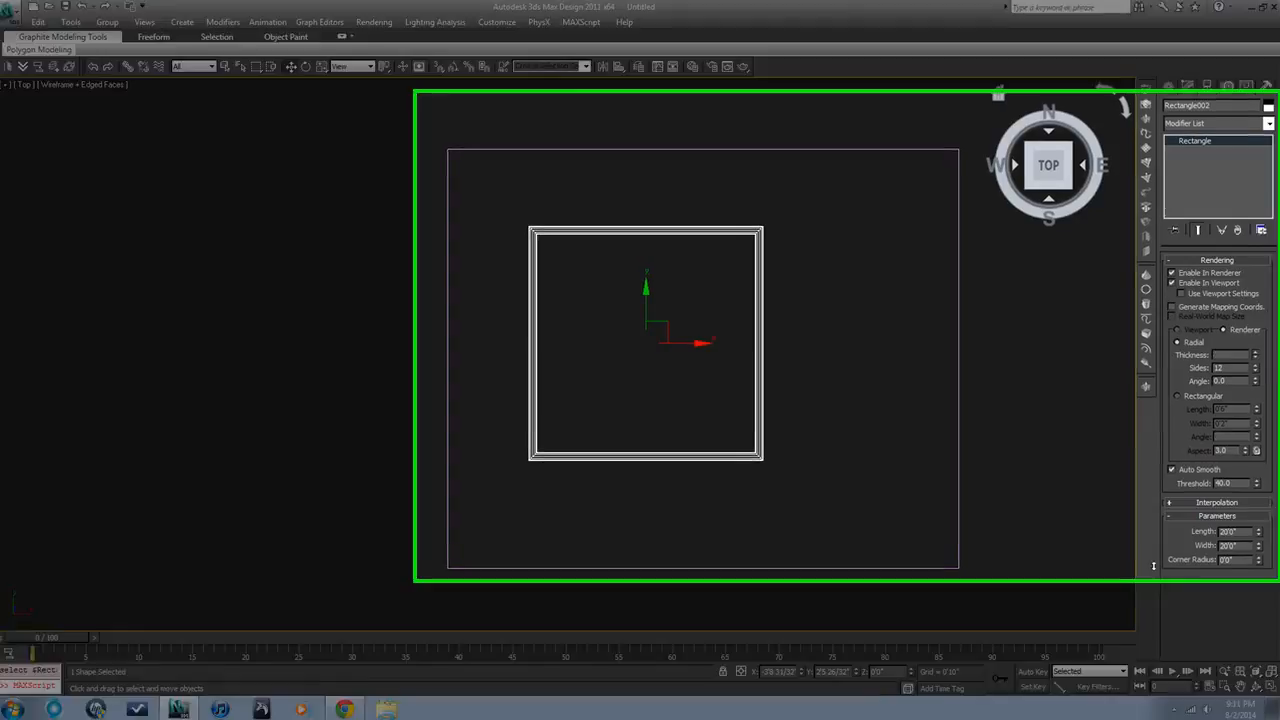
{"action": "left_click", "coordinate": [1055, 496]}
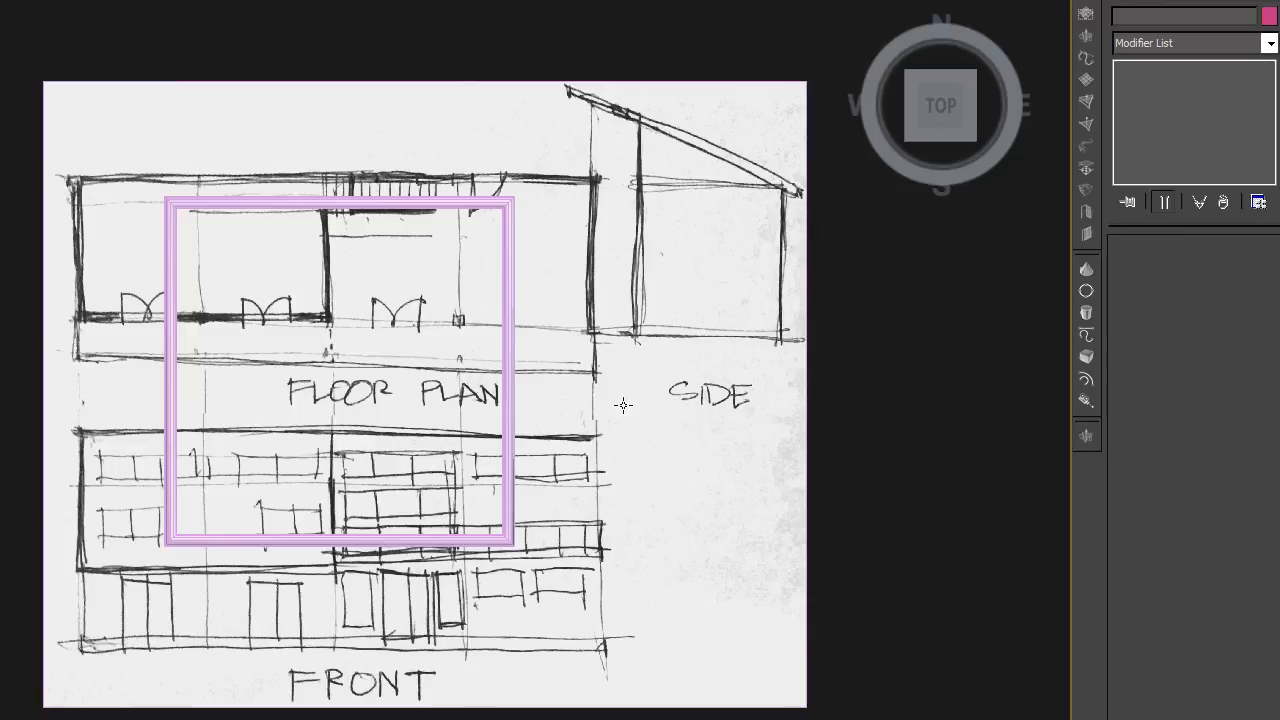
Scale up the sketch plane and move it so the floor plan's leftmost bay lines up with the 20' square
{"action": "left_click", "coordinate": [623, 405]}
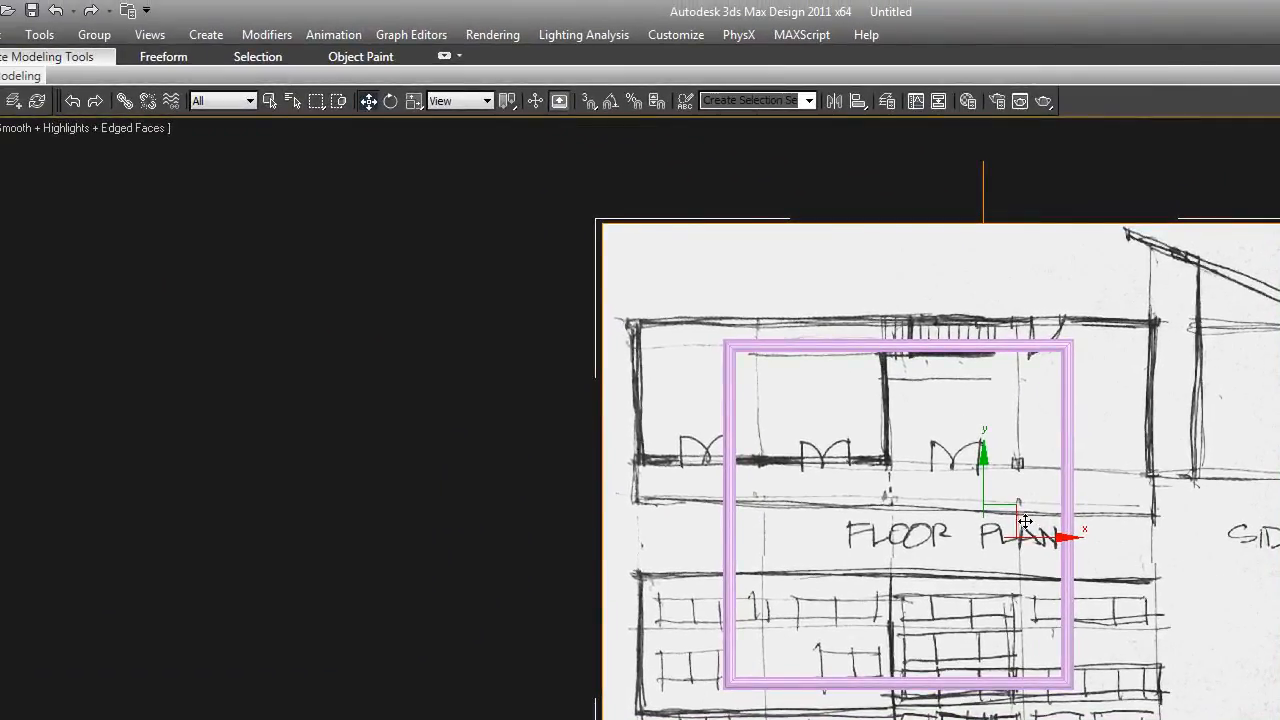
{"action": "mouse_move", "coordinate": [1024, 535]}
{"action": "left_mouse_down"}
{"action": "mouse_move", "coordinate": [1100, 537]}
{"action": "mouse_move", "coordinate": [1120, 600]}
{"action": "mouse_move", "coordinate": [1200, 632]}
{"action": "left_mouse_up"}
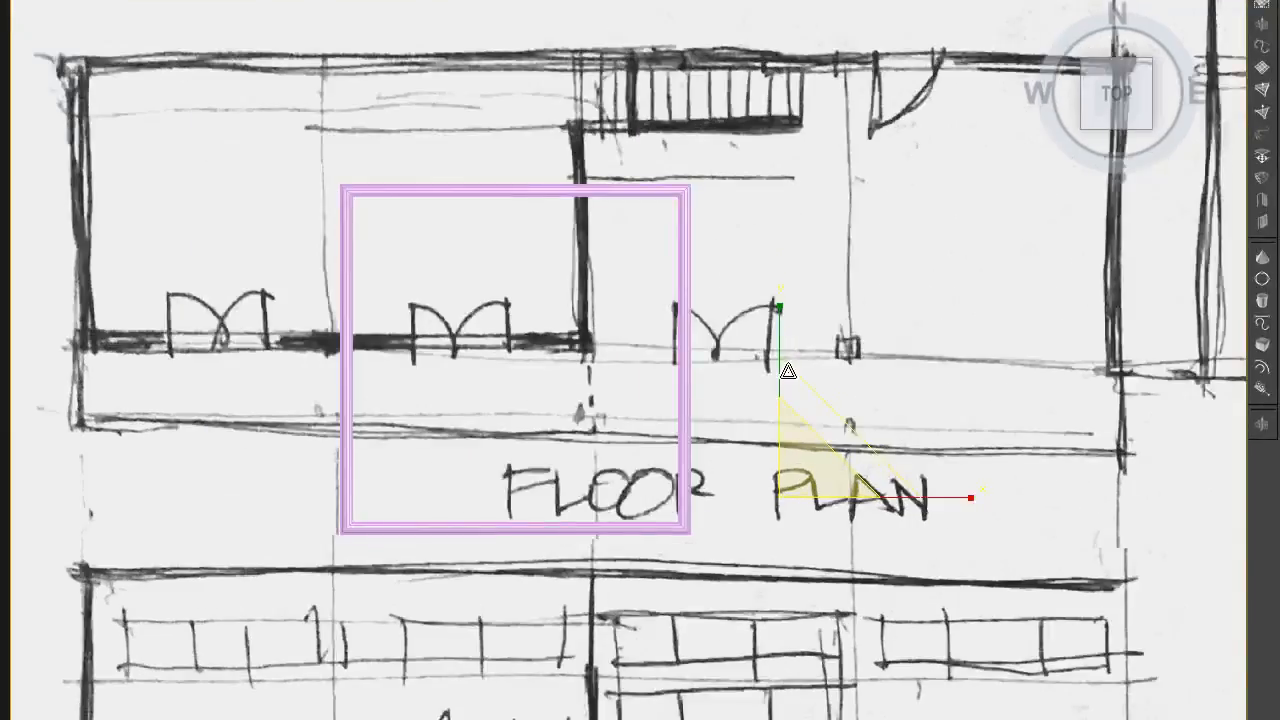
{"action": "left_click_drag", "start_coordinate": [788, 371], "coordinate": [790, 338]}
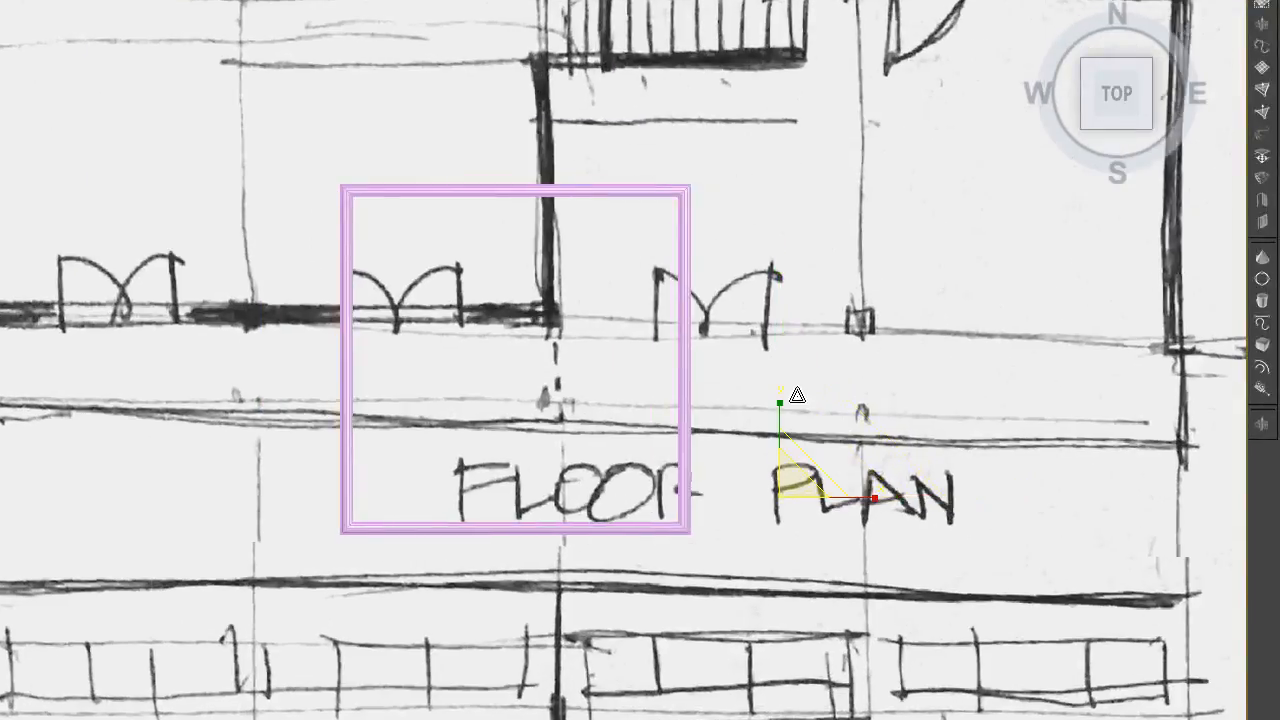
{"action": "key", "text": "w"}
{"action": "mouse_move", "coordinate": [793, 476]}
{"action": "left_mouse_down"}
{"action": "mouse_move", "coordinate": [928, 569]}
{"action": "mouse_move", "coordinate": [938, 590]}
{"action": "mouse_move", "coordinate": [1191, 687]}
{"action": "left_mouse_up"}
{"action": "left_click_drag", "start_coordinate": [1188, 686], "coordinate": [1179, 686]}
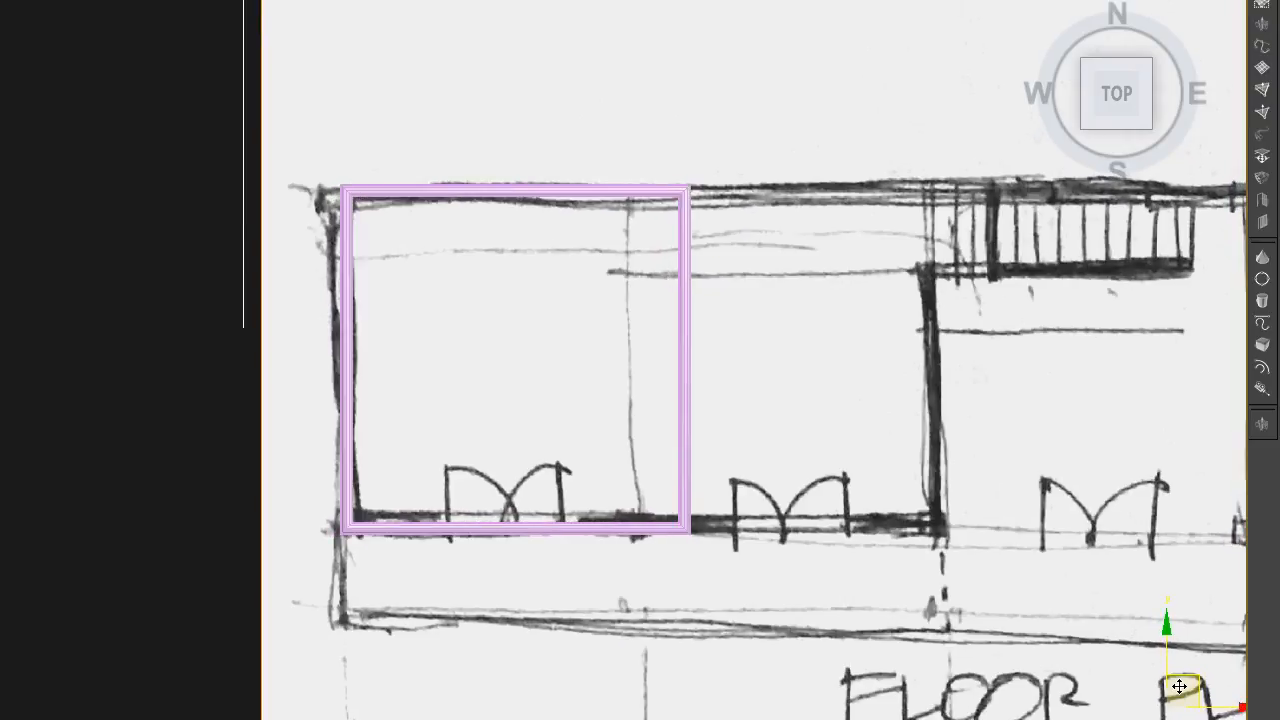
Stretch the sketch plane slightly along X, shift it until the leftmost bay fits the 20' square, and deselect it
{"action": "scroll", "coordinate": [1076, 576], "scroll_direction": "down", "scroll_amount": 3}
{"action": "key", "text": "r"}
{"action": "left_click_drag", "start_coordinate": [1208, 645], "coordinate": [1218, 645]}
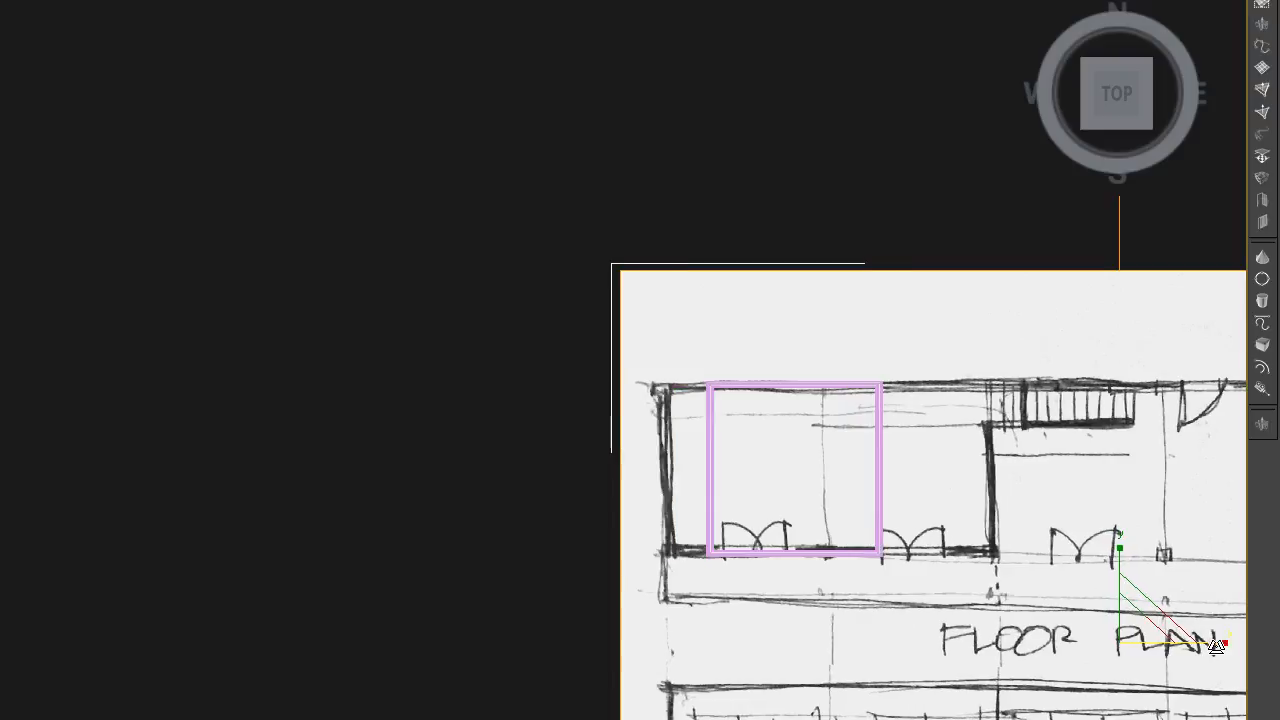
{"action": "key", "text": "w"}
{"action": "left_click_drag", "start_coordinate": [837, 507], "coordinate": [883, 508]}
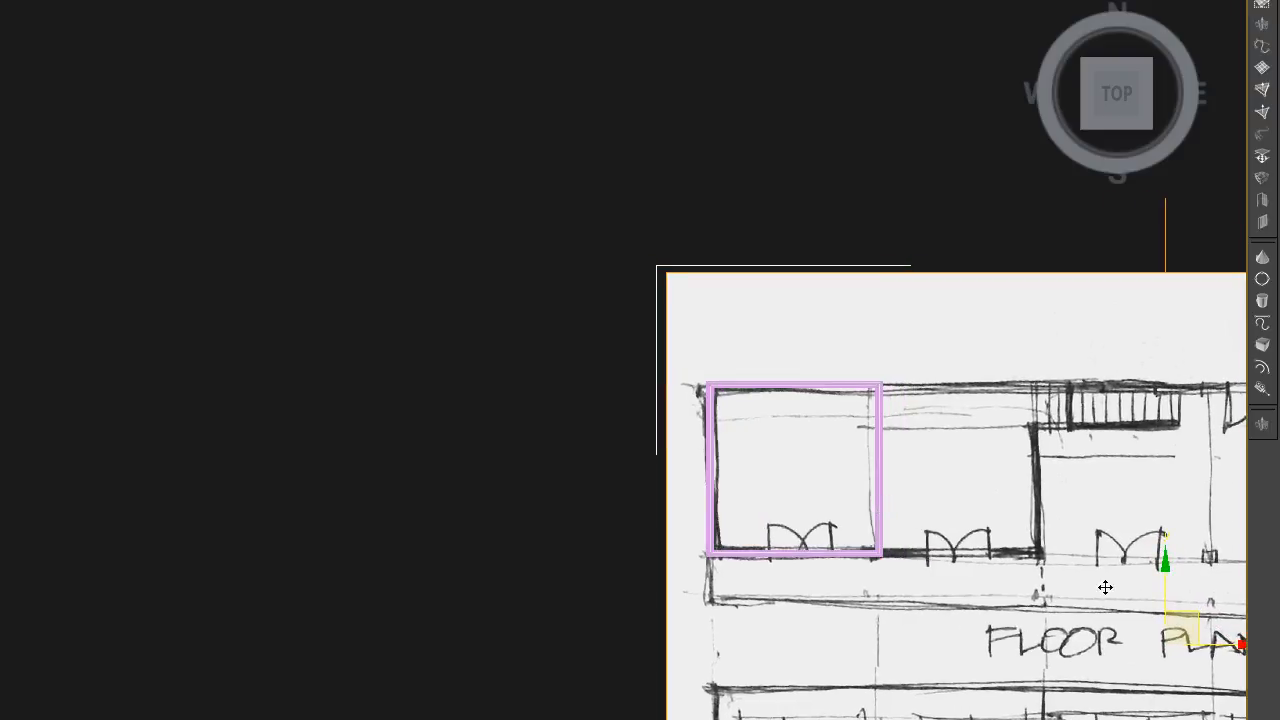
{"action": "scroll", "coordinate": [1140, 605], "scroll_direction": "down", "scroll_amount": 4}
{"action": "middle_click_drag", "start_coordinate": [1080, 583], "coordinate": [834, 512]}
{"action": "left_click", "coordinate": [933, 320]}
{"action": "scroll", "coordinate": [928, 537], "scroll_direction": "up", "scroll_amount": 2}
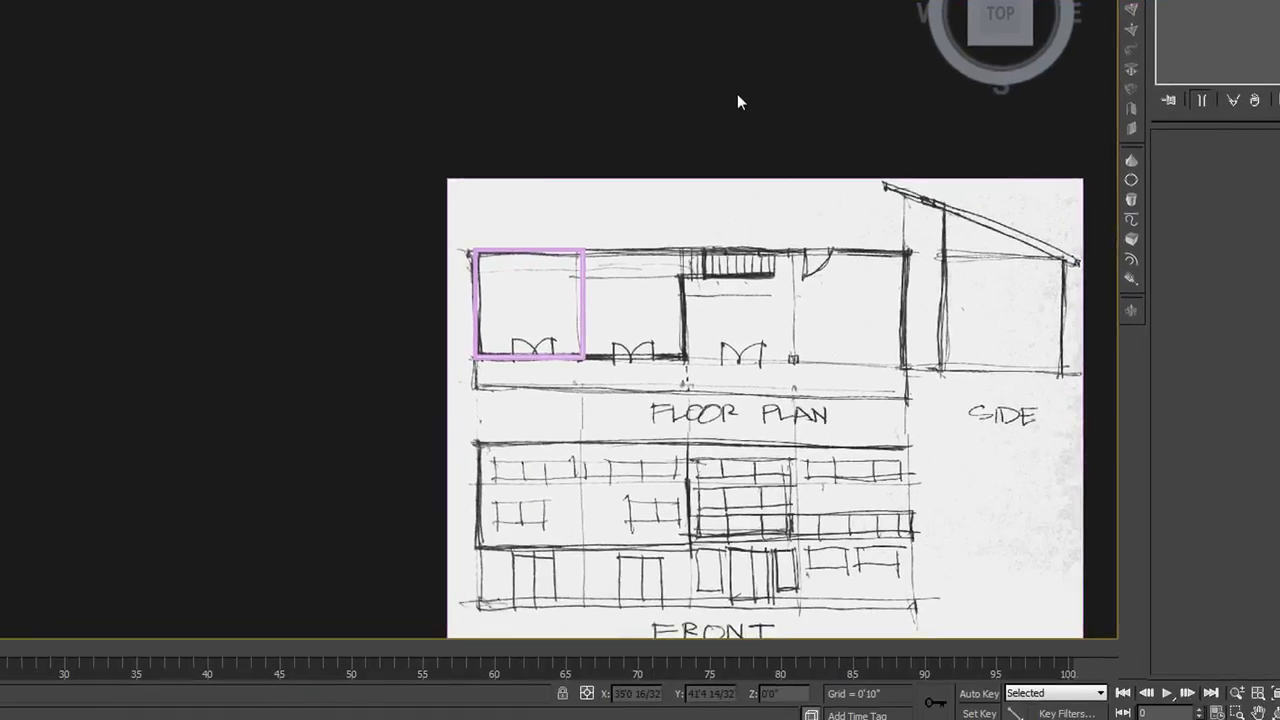
{"action": "key", "text": "shift+z"}
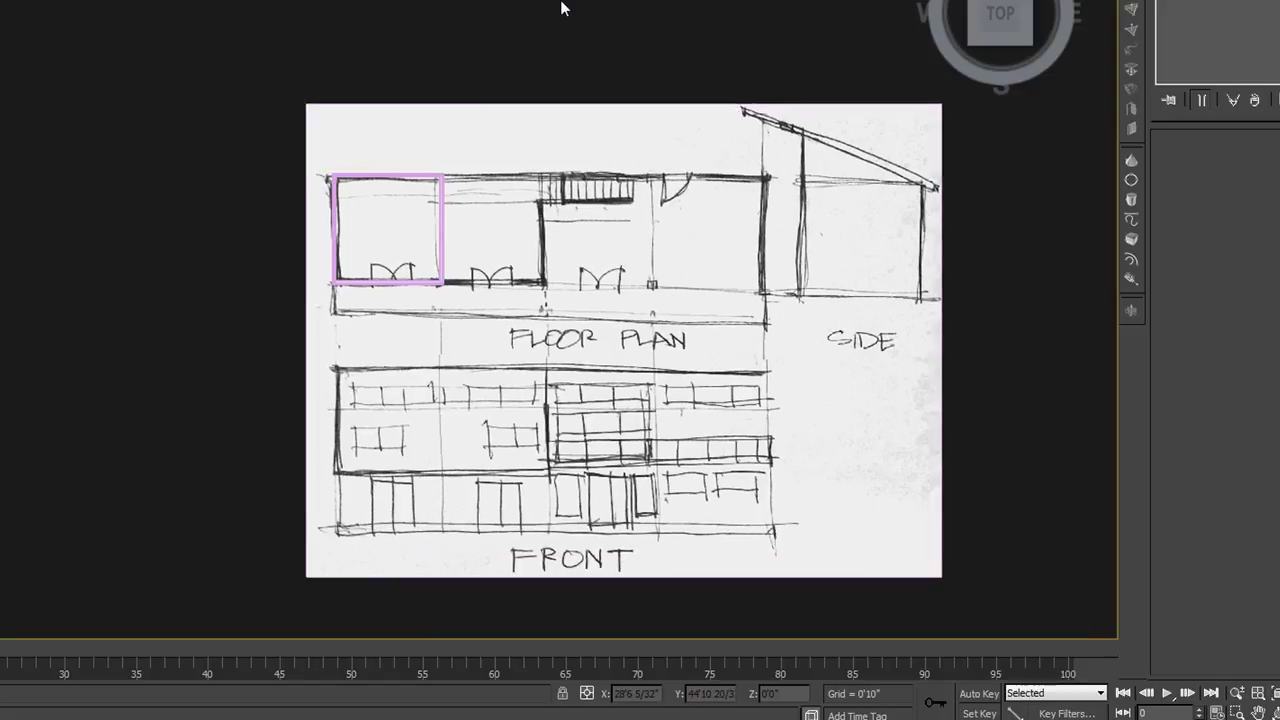
Select the sketch plane's Editable Poly level and turn on the end-result display so the mapped sketch stays visible
{"action": "left_click", "coordinate": [574, 383]}
{"action": "left_click_drag", "start_coordinate": [562, 357], "coordinate": [561, 354]}
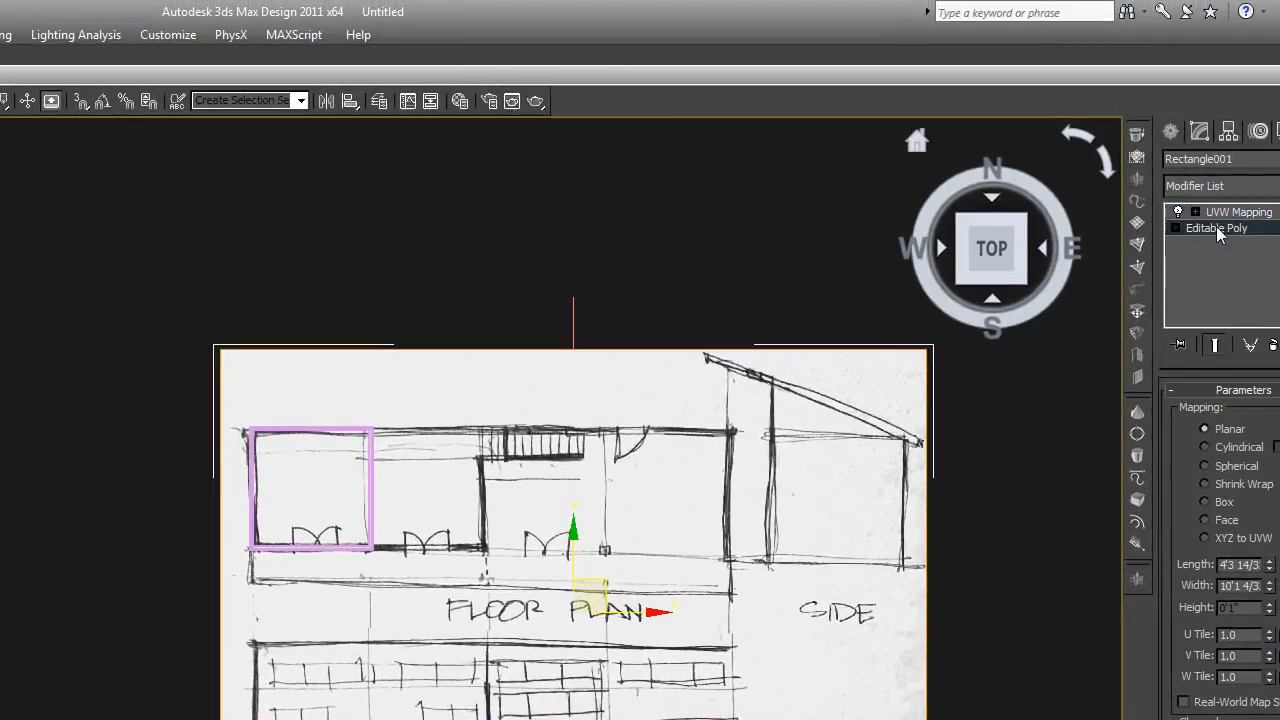
{"action": "left_click", "coordinate": [1216, 228]}
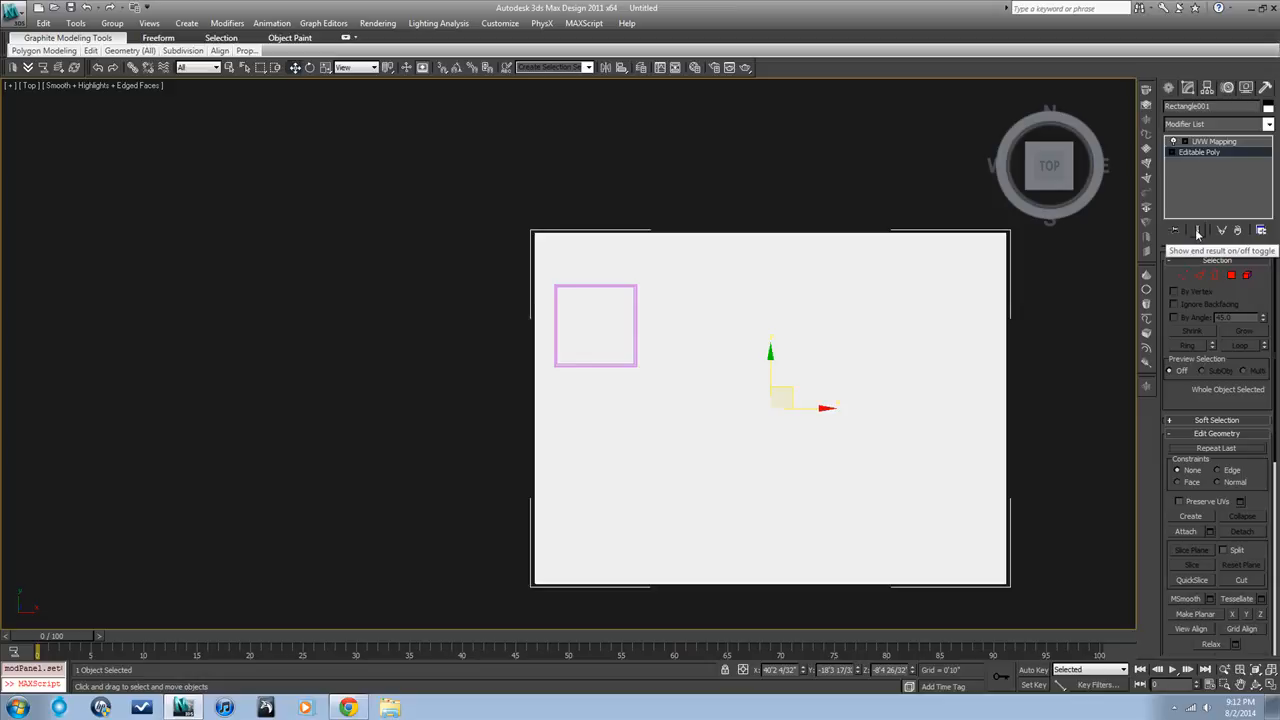
{"action": "left_click", "coordinate": [1199, 231]}
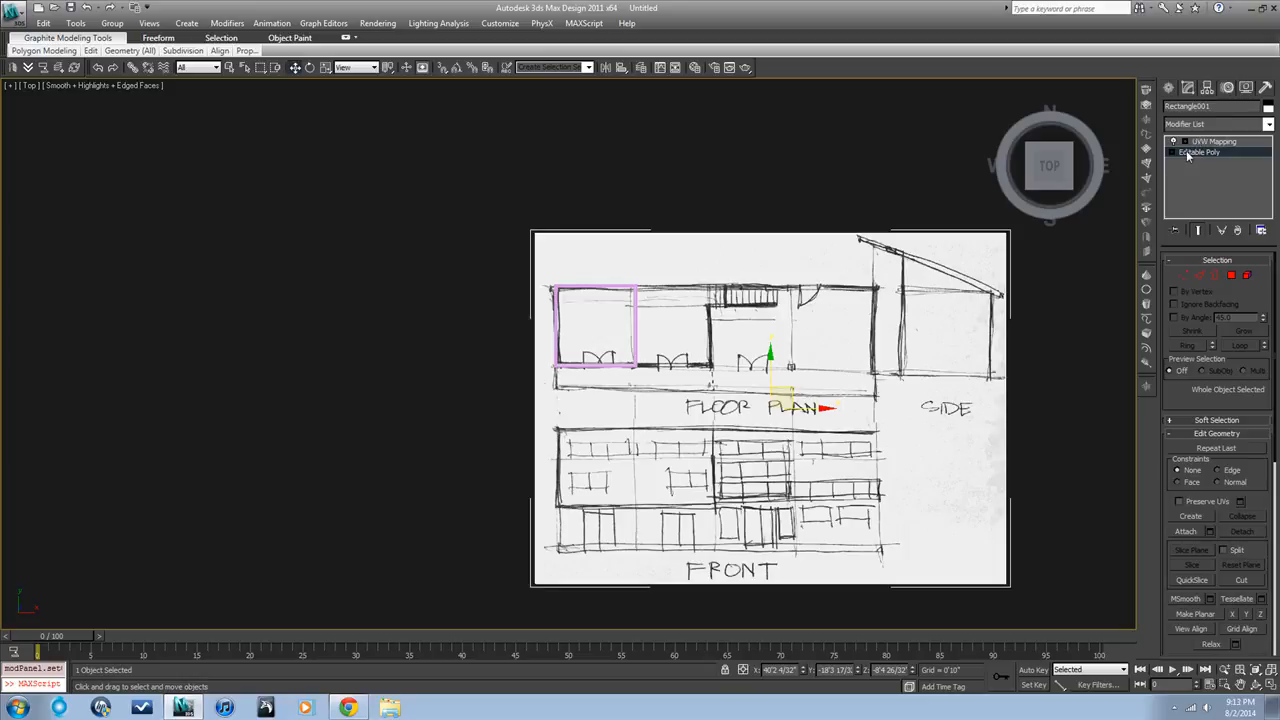
Move the sketch plane's two lower vertices up along Y to crop it just below the FLOOR PLAN label
{"action": "left_click", "coordinate": [1185, 277]}
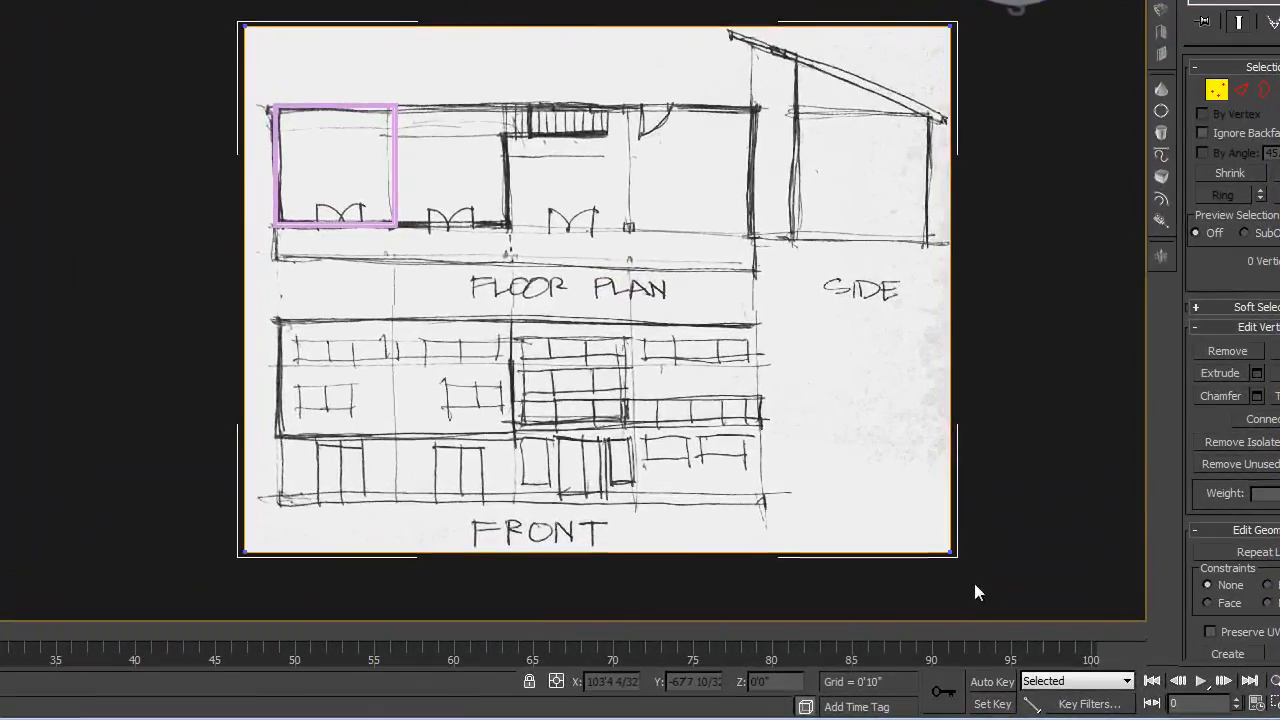
{"action": "mouse_move", "coordinate": [1021, 604]}
{"action": "left_mouse_down"}
{"action": "mouse_move", "coordinate": [852, 569]}
{"action": "mouse_move", "coordinate": [486, 543]}
{"action": "left_mouse_up"}
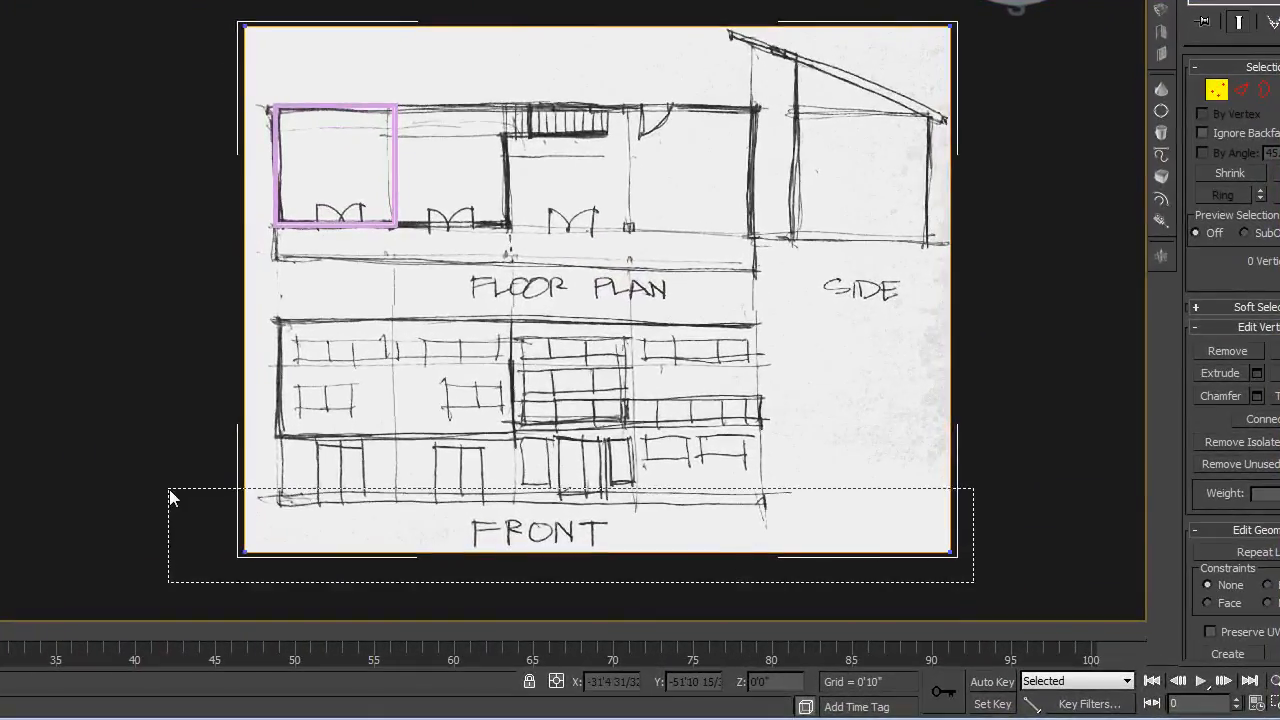
{"action": "left_click_drag", "start_coordinate": [170, 497], "coordinate": [170, 497]}
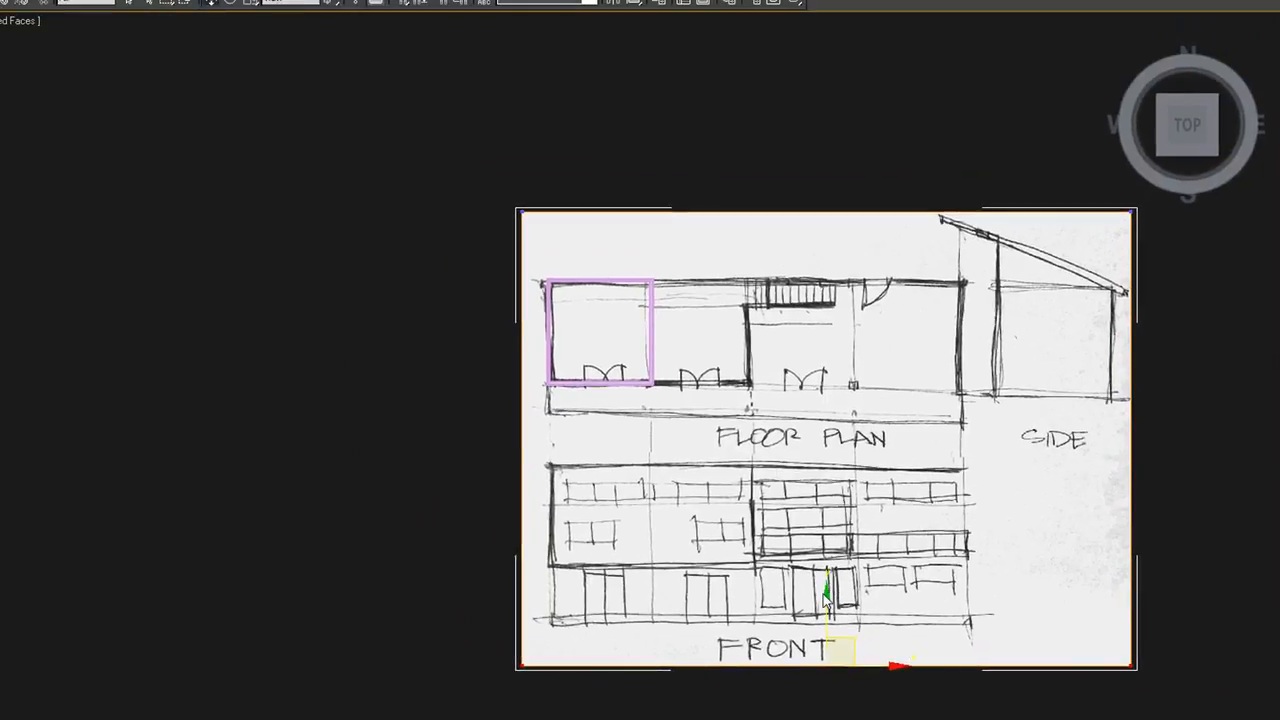
{"action": "left_click_drag", "start_coordinate": [826, 594], "coordinate": [801, 386]}
Move the plane's two right vertices left along X to crop it beside the floor plan, and leave vertex editing
{"action": "left_click_drag", "start_coordinate": [1157, 502], "coordinate": [1098, 170]}
{"action": "left_click_drag", "start_coordinate": [1174, 339], "coordinate": [1034, 332]}
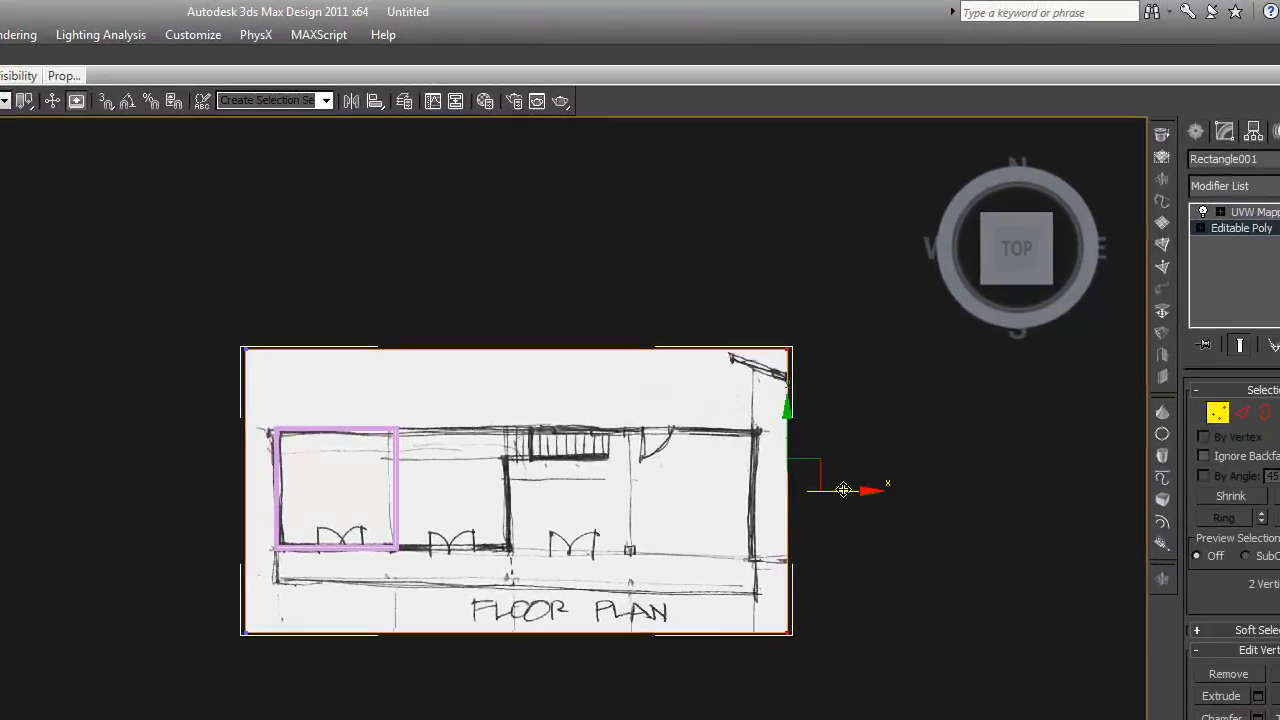
{"action": "left_click", "coordinate": [1218, 416]}
{"action": "left_click", "coordinate": [875, 456]}
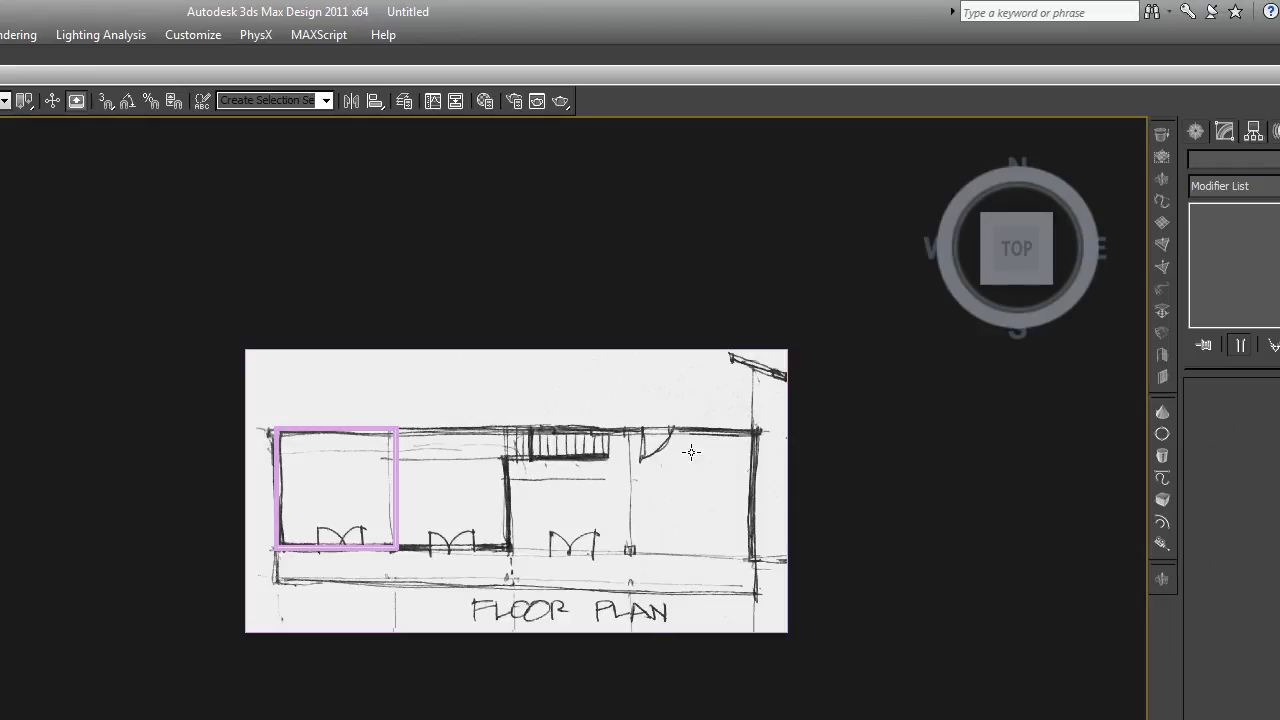
Clone the floor plan plane as a Copy and move the clone down along Y below the original
{"action": "left_click", "coordinate": [689, 450]}
{"action": "key", "text": "ctrl+v"}
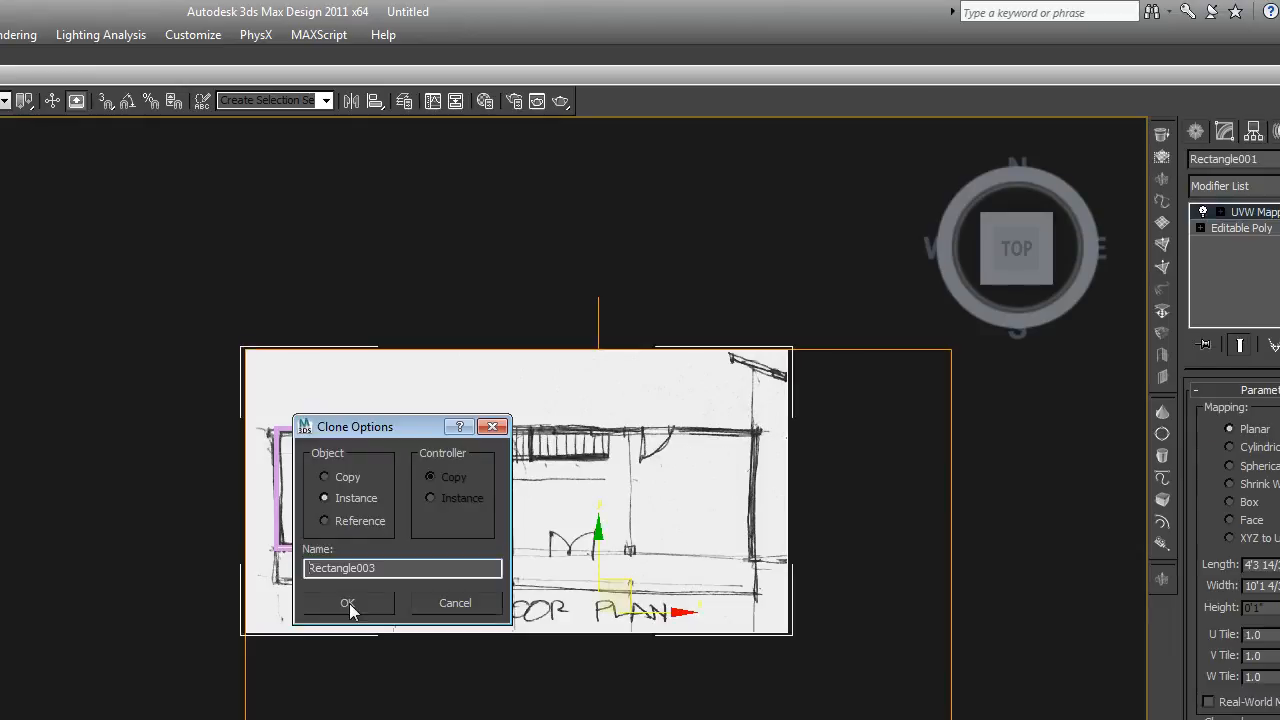
{"action": "left_click", "coordinate": [324, 477]}
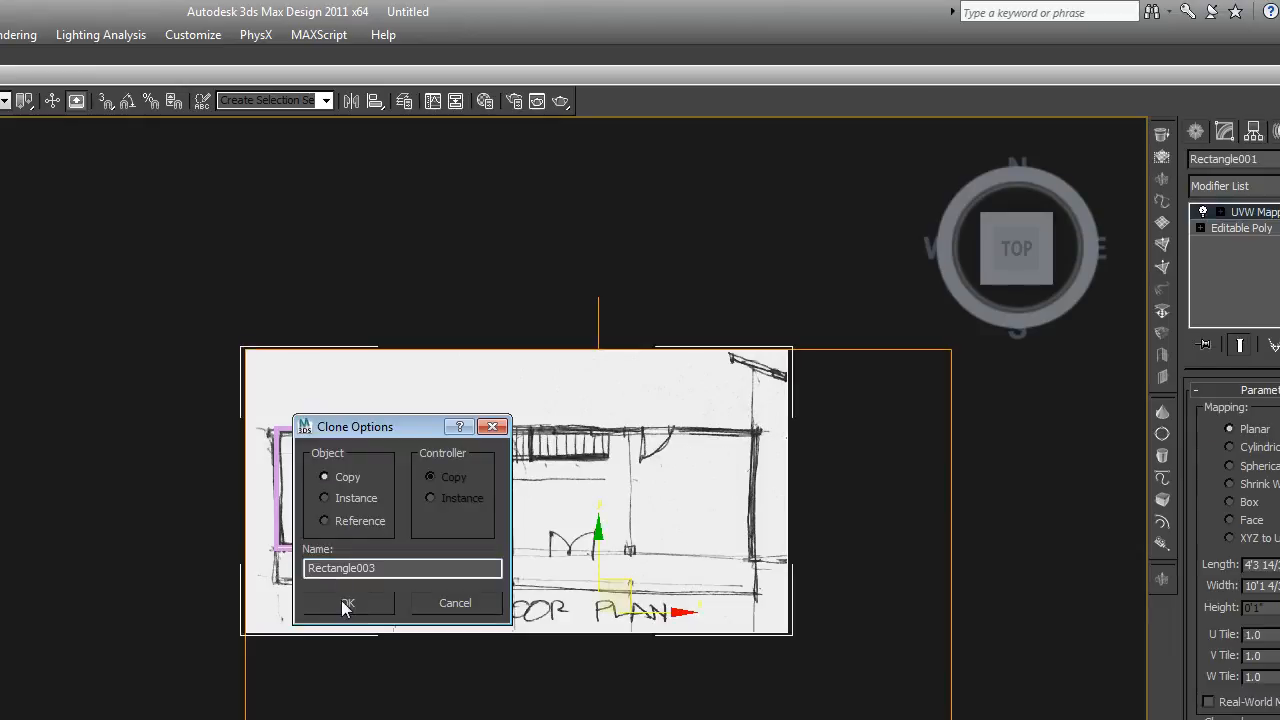
{"action": "left_click", "coordinate": [343, 601]}
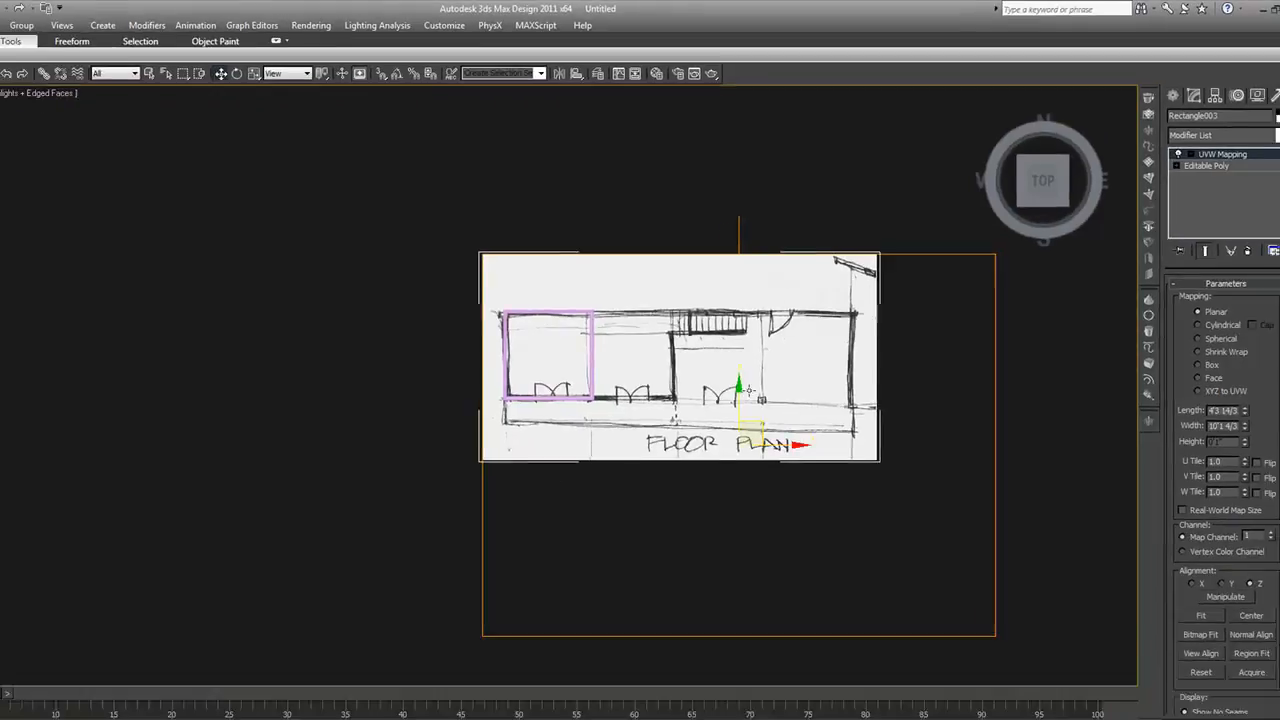
{"action": "left_click_drag", "start_coordinate": [749, 391], "coordinate": [737, 613]}
{"action": "middle_click_drag", "start_coordinate": [929, 551], "coordinate": [912, 325]}
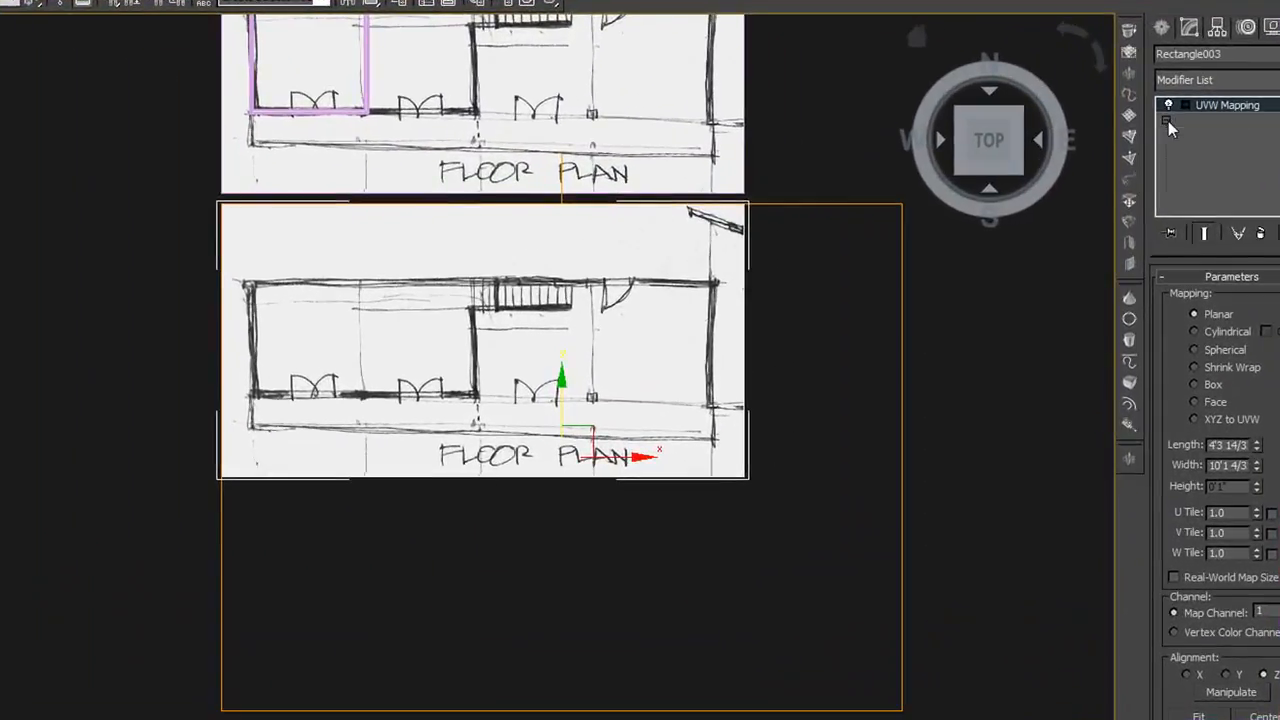
Move the clone's two lower vertices down along Y to uncover the front elevation, with the end result shown
{"action": "left_click", "coordinate": [1172, 152]}
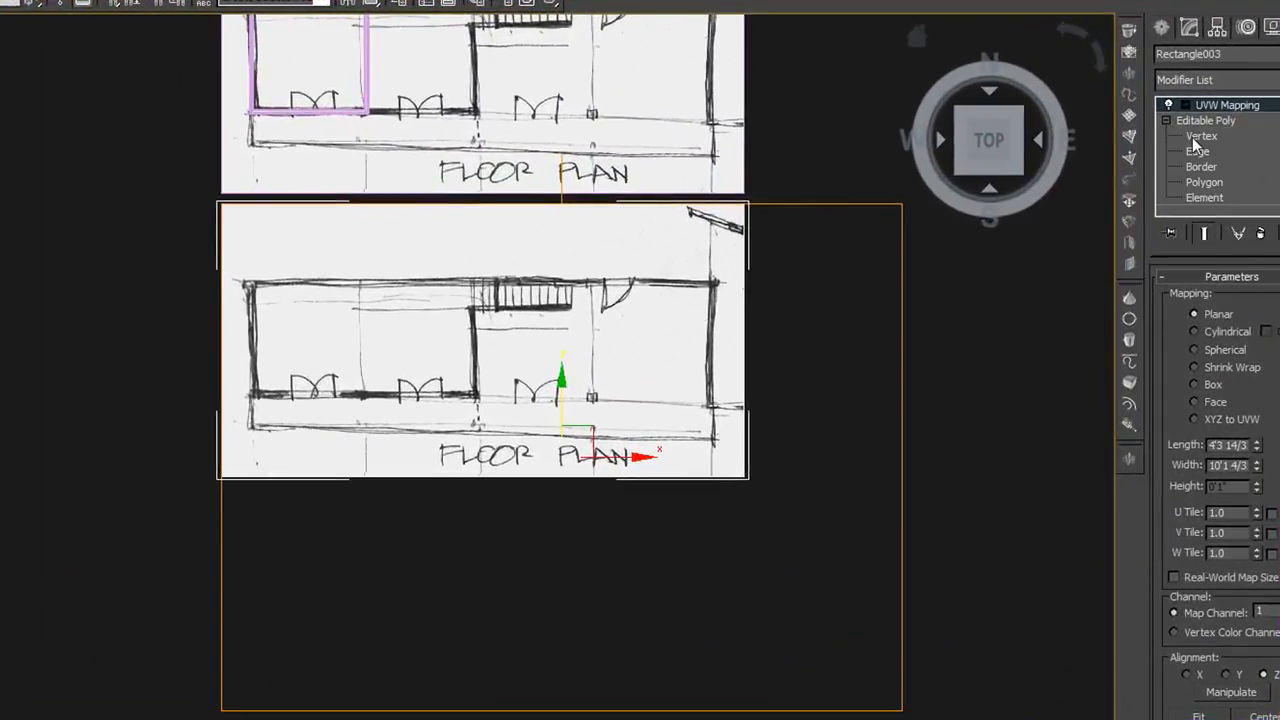
{"action": "left_click", "coordinate": [1200, 136]}
{"action": "left_click_drag", "start_coordinate": [190, 445], "coordinate": [832, 558]}
{"action": "left_click", "coordinate": [1203, 233]}
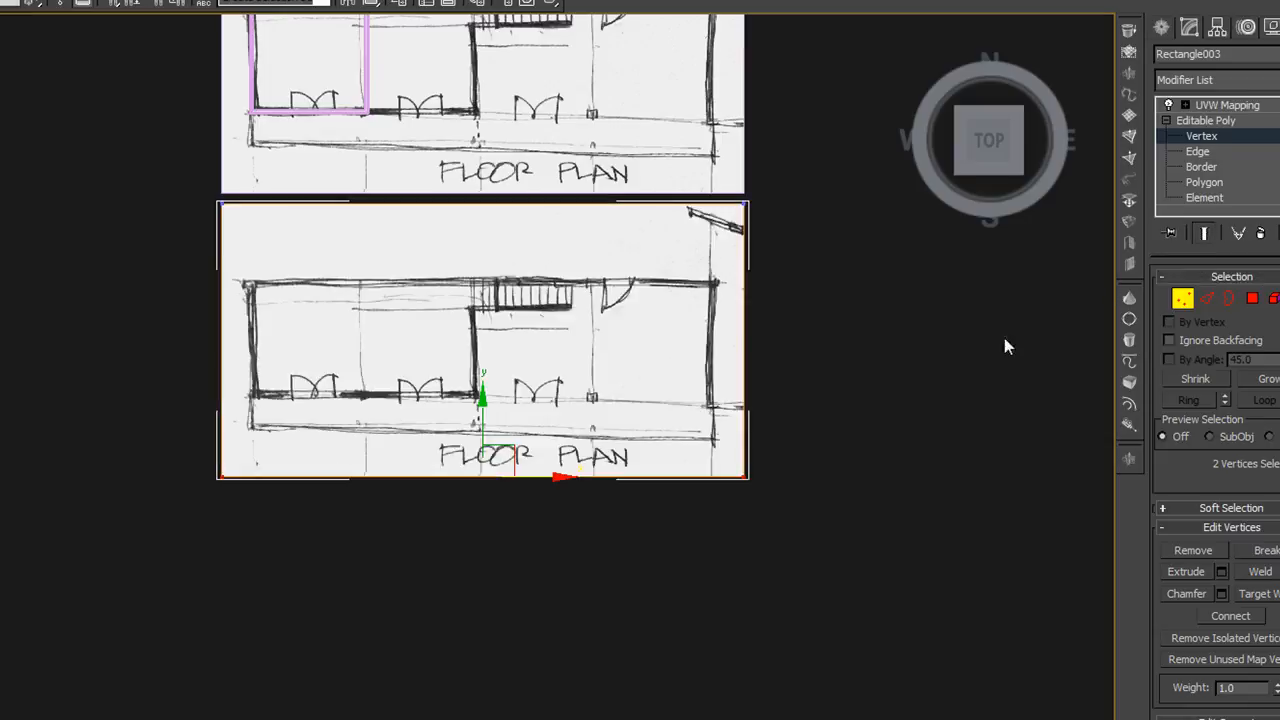
{"action": "left_click_drag", "start_coordinate": [483, 420], "coordinate": [480, 656]}
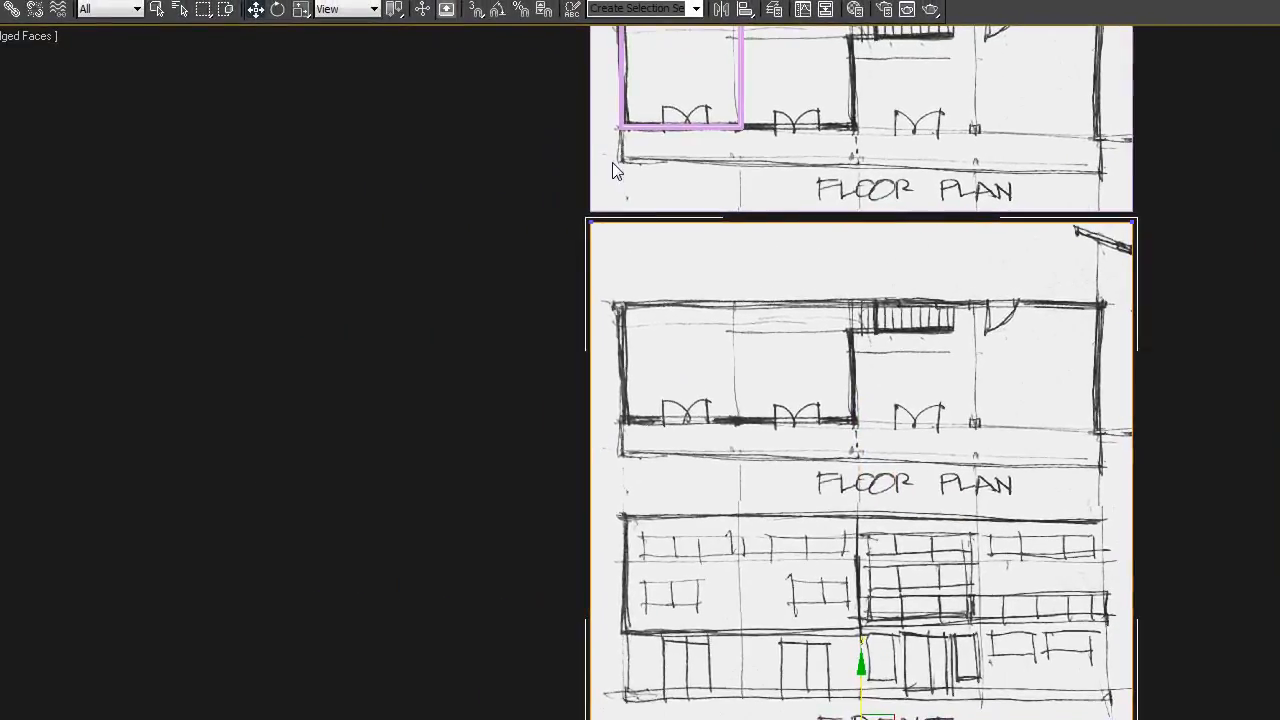
Move the clone's two upper vertices down along Y to crop it to the front elevation, and leave vertex editing
{"action": "left_click_drag", "start_coordinate": [533, 214], "coordinate": [1246, 290]}
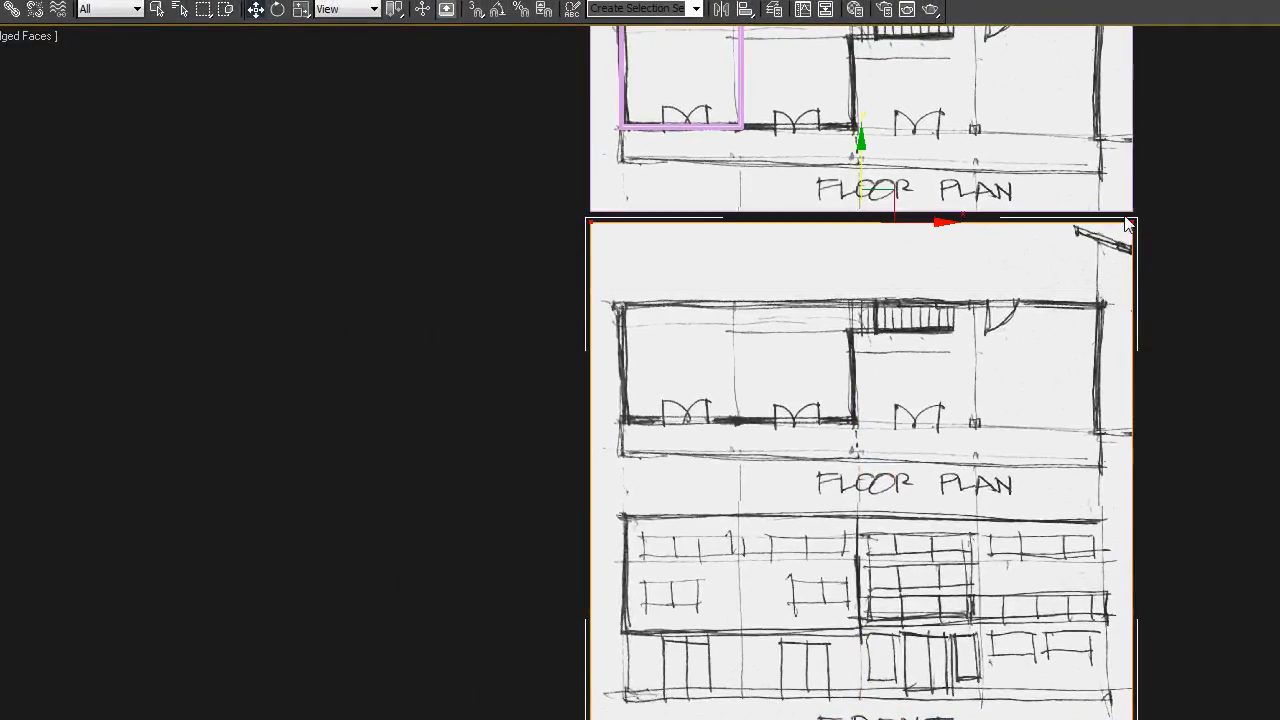
{"action": "left_click_drag", "start_coordinate": [862, 164], "coordinate": [811, 451]}
{"action": "left_click", "coordinate": [1142, 413]}
{"action": "middle_click_drag", "start_coordinate": [731, 531], "coordinate": [585, 541]}
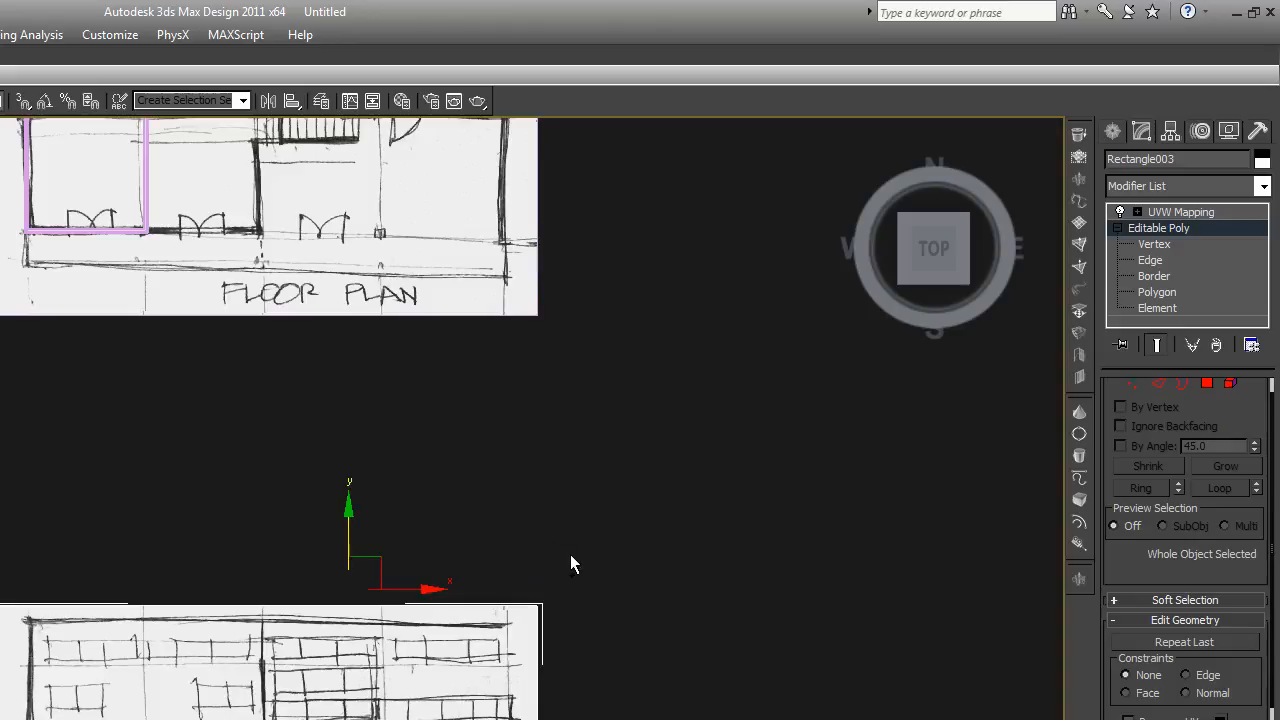
Clone the front elevation plane and move the clone along X to sit clear to its right
{"action": "key", "text": "ctrl+v"}
{"action": "left_click", "coordinate": [264, 602]}
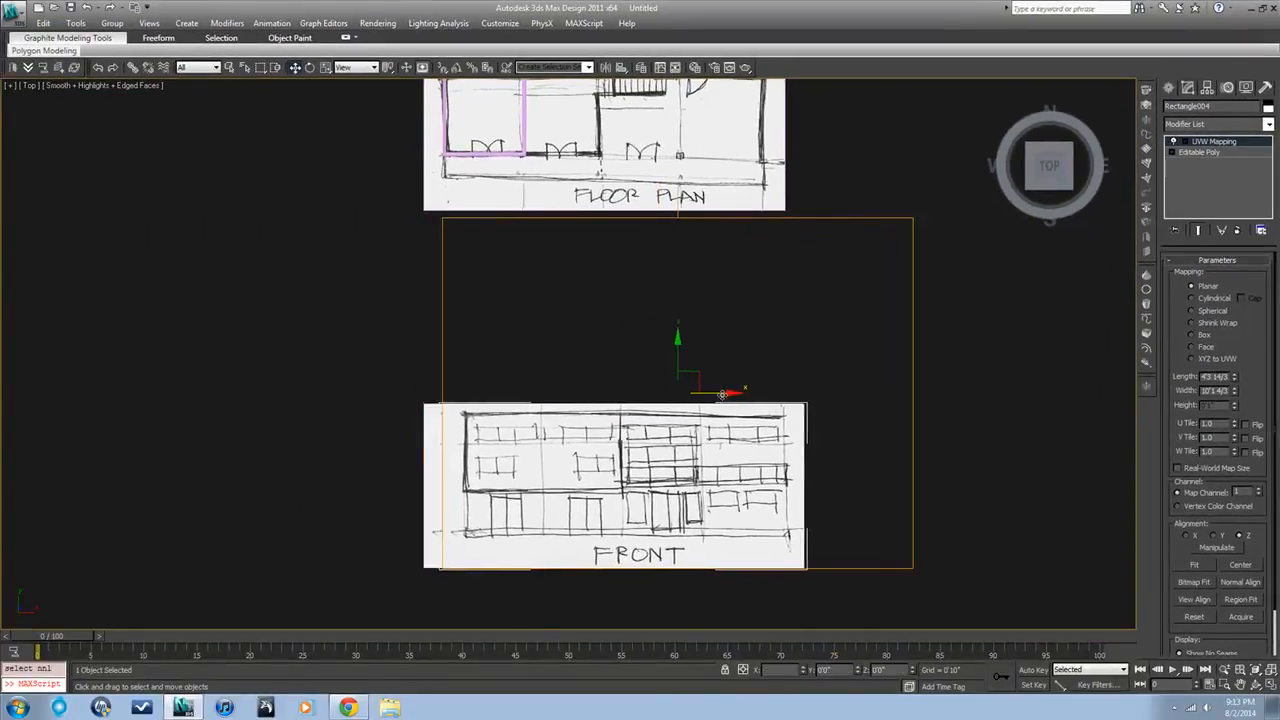
{"action": "left_click_drag", "start_coordinate": [677, 408], "coordinate": [882, 429]}
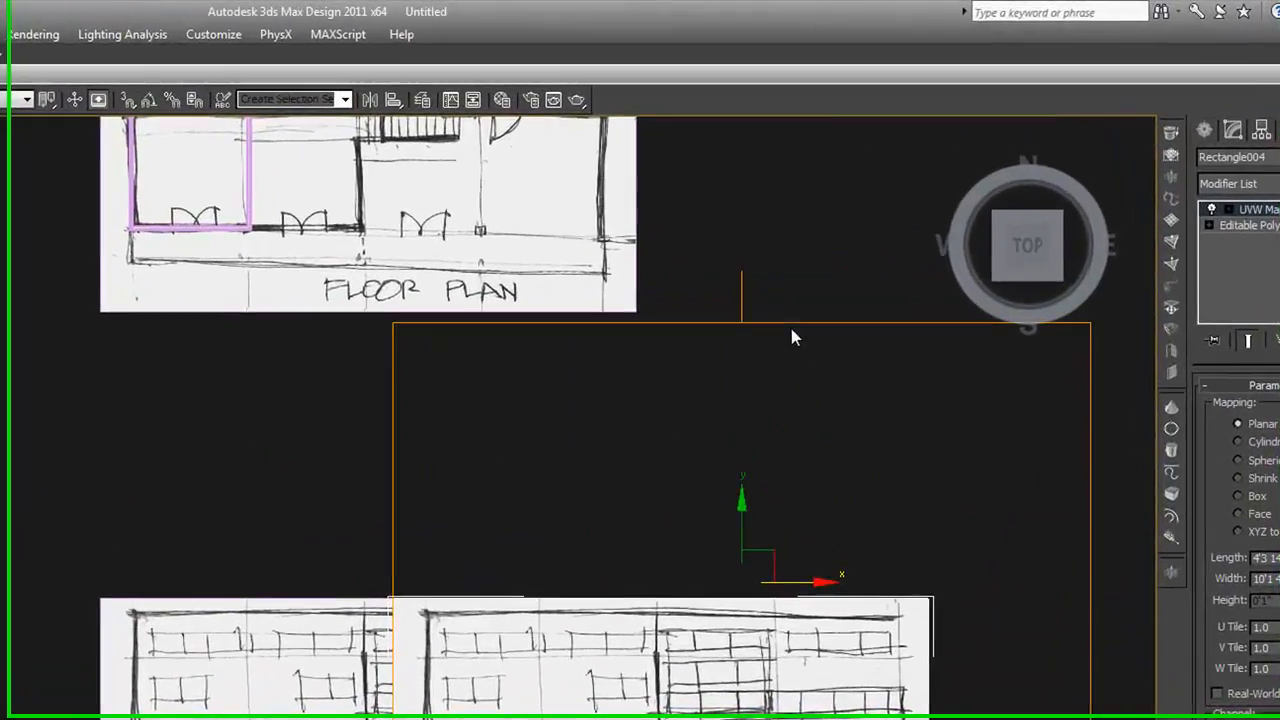
{"action": "scroll", "coordinate": [851, 554], "scroll_direction": "down", "scroll_amount": 4}
{"action": "middle_click_drag", "start_coordinate": [972, 566], "coordinate": [767, 578]}
{"action": "left_click_drag", "start_coordinate": [767, 578], "coordinate": [889, 578]}
{"action": "scroll", "coordinate": [837, 665], "scroll_direction": "up", "scroll_amount": 2}
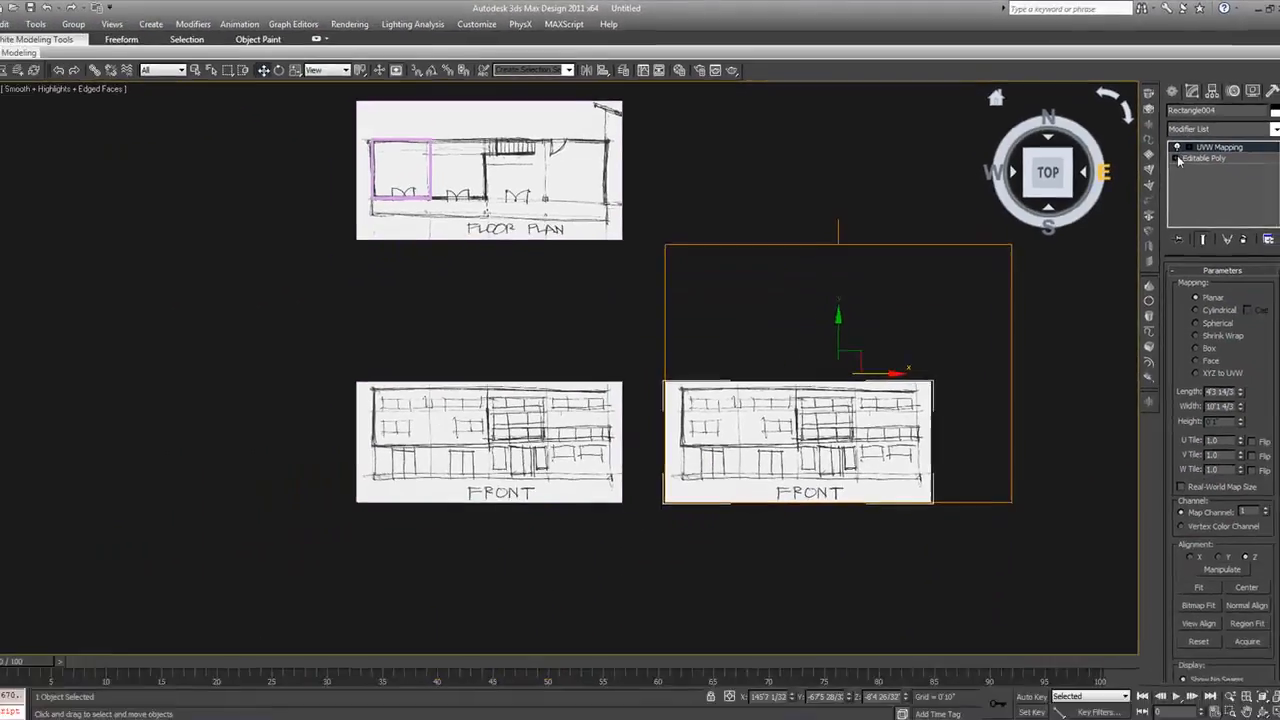
Extend the new clone by moving its right vertices outward and its upper vertices up to uncover the side elevation
{"action": "left_click", "coordinate": [1210, 228]}
{"action": "left_click", "coordinate": [1237, 246]}
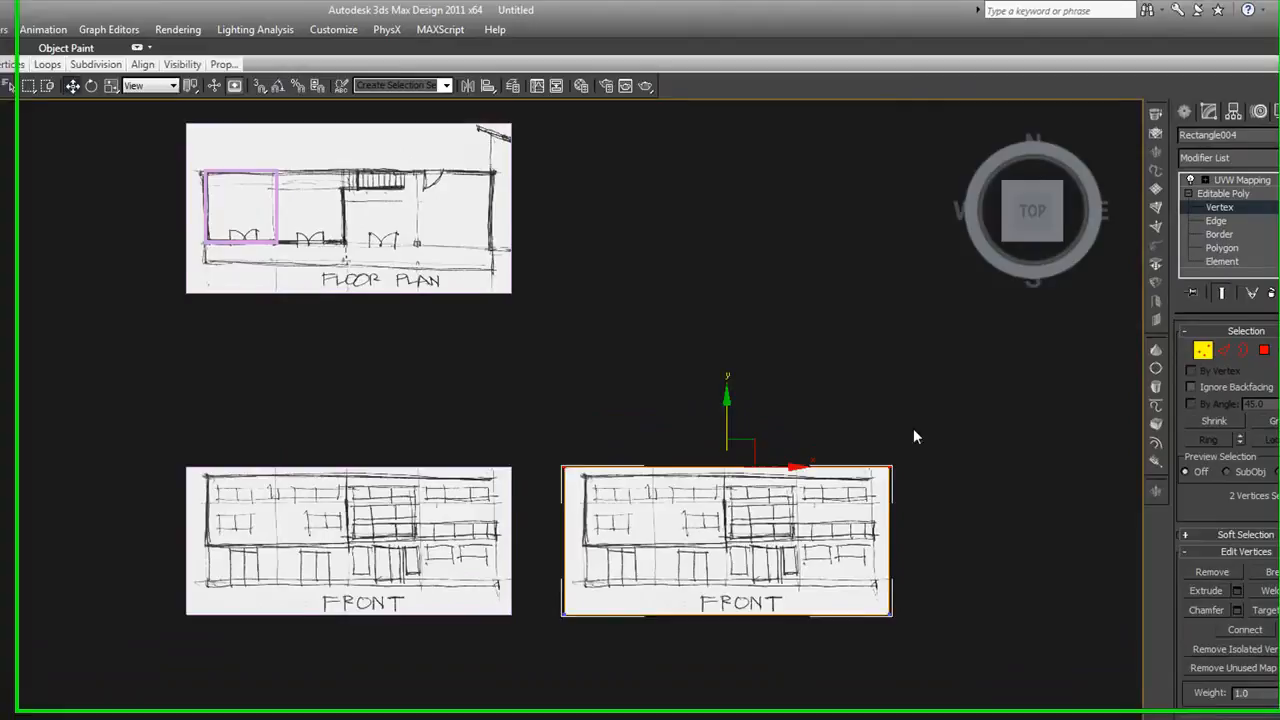
{"action": "left_click_drag", "start_coordinate": [827, 424], "coordinate": [903, 636]}
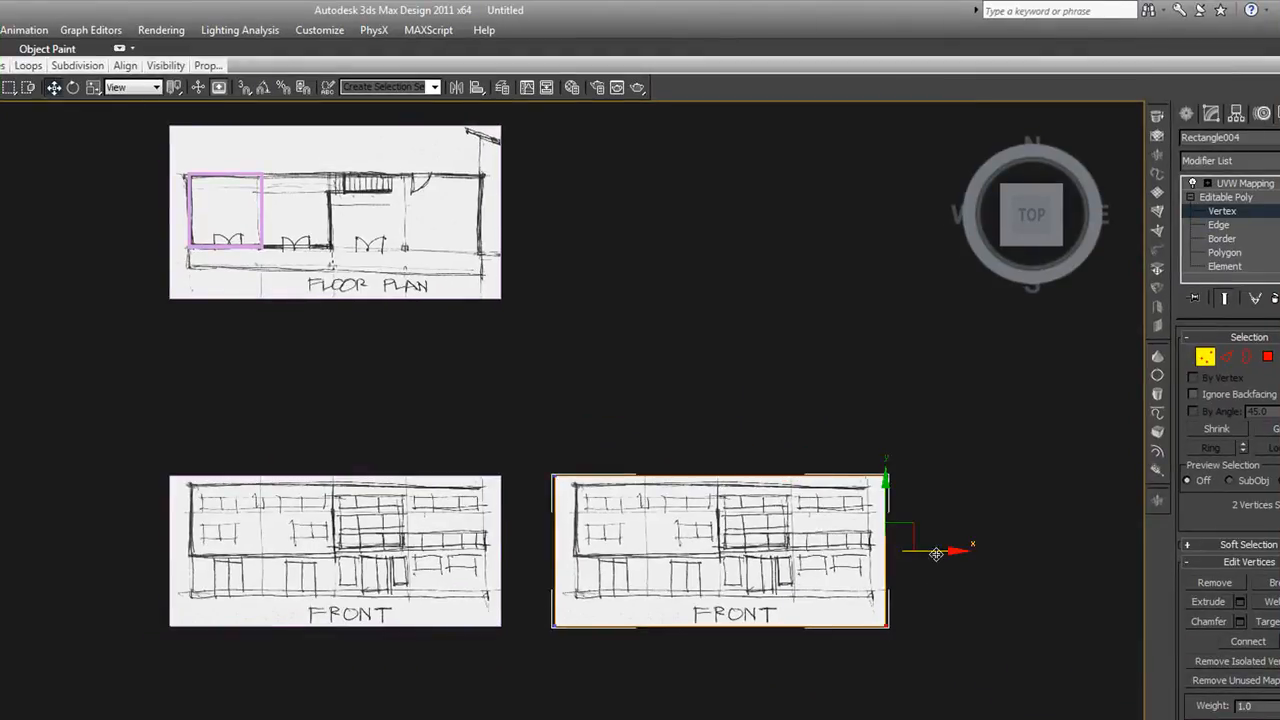
{"action": "left_click_drag", "start_coordinate": [936, 552], "coordinate": [1041, 551]}
{"action": "left_click_drag", "start_coordinate": [543, 466], "coordinate": [1023, 497]}
{"action": "left_click_drag", "start_coordinate": [774, 427], "coordinate": [800, 251]}
Crop the clone to the side elevation by moving its lower vertices up and left vertices right, and deselect it
{"action": "left_click_drag", "start_coordinate": [518, 592], "coordinate": [1069, 658]}
{"action": "left_click_drag", "start_coordinate": [774, 576], "coordinate": [836, 438]}
{"action": "left_click_drag", "start_coordinate": [601, 302], "coordinate": [631, 516]}
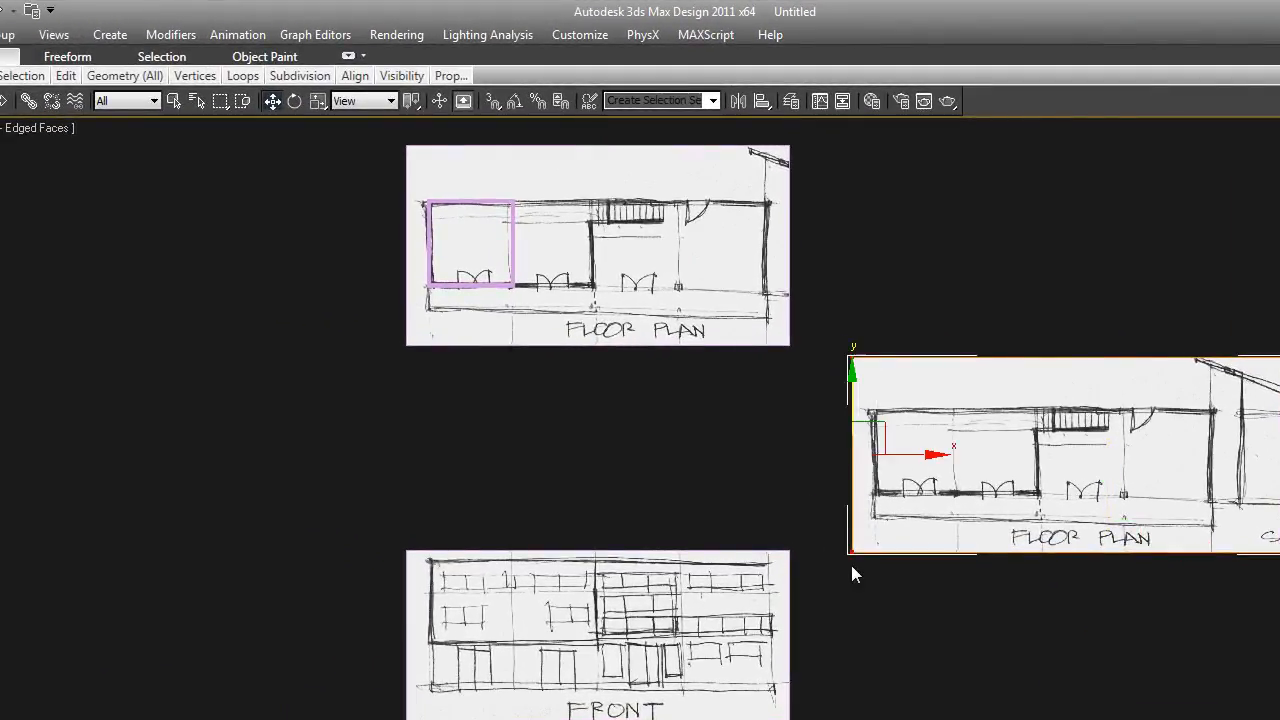
{"action": "left_click_drag", "start_coordinate": [894, 451], "coordinate": [1235, 457]}
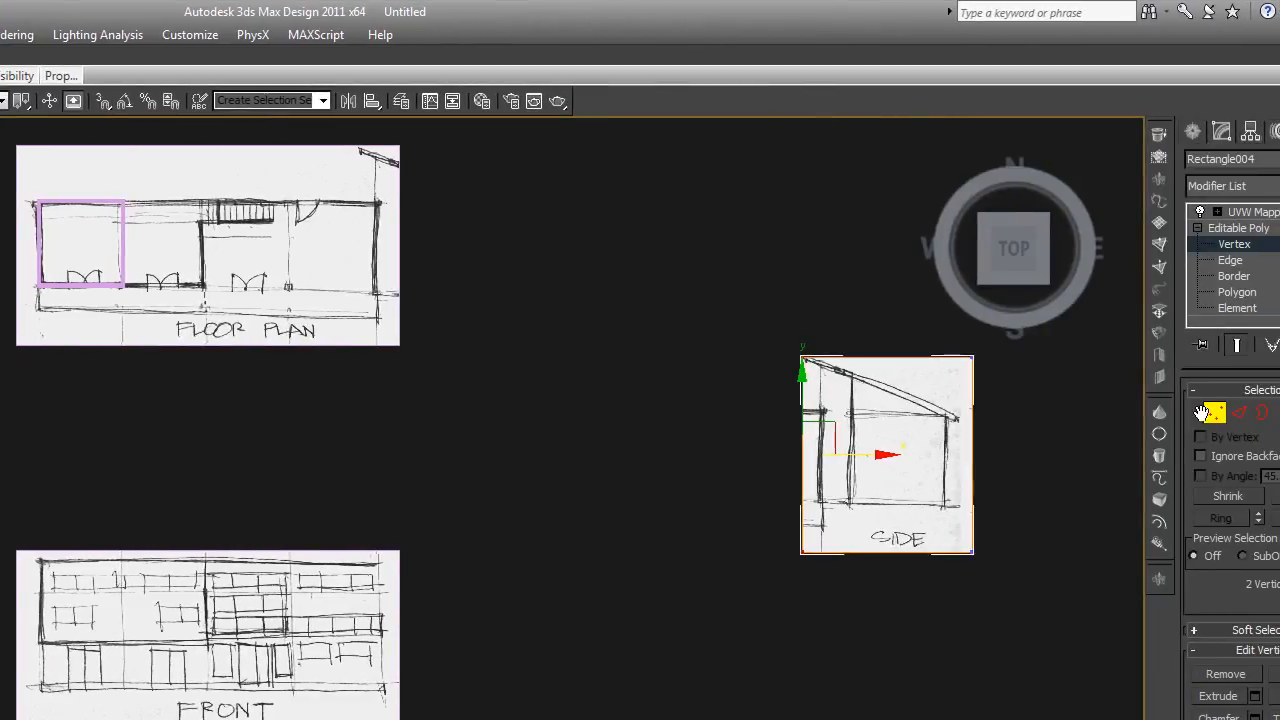
{"action": "left_click", "coordinate": [1215, 413]}
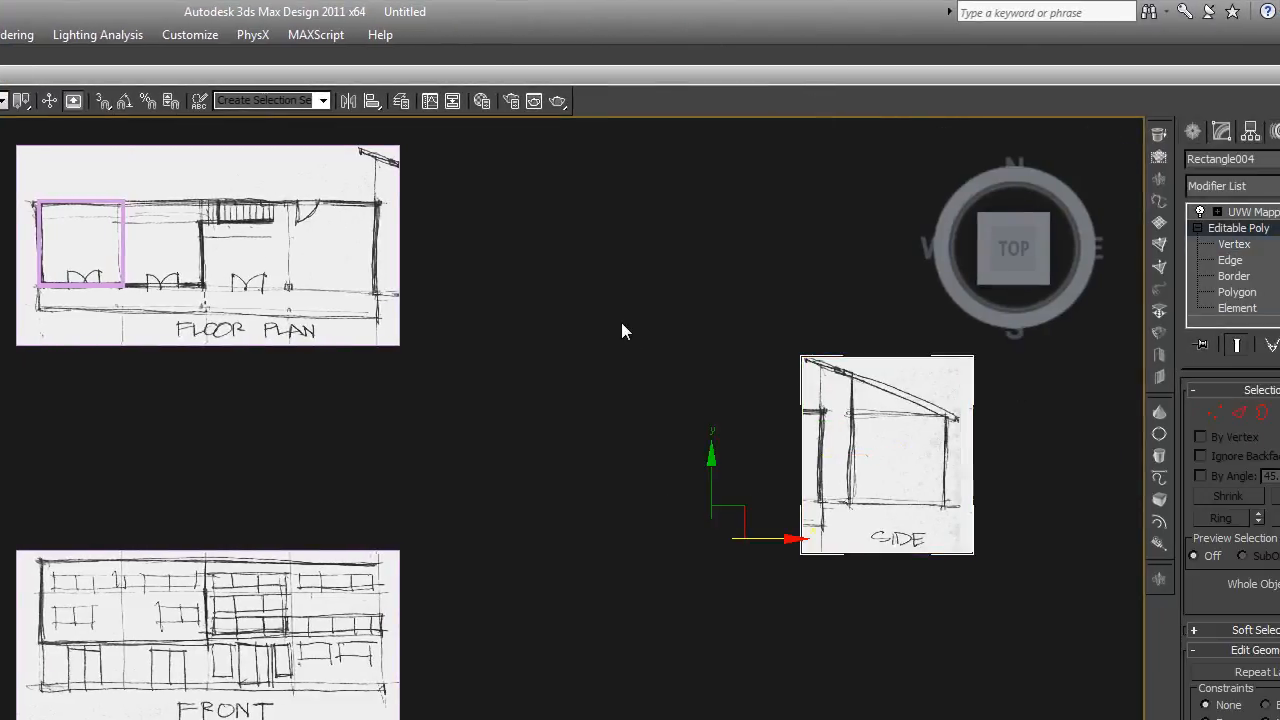
{"action": "left_click", "coordinate": [622, 323]}
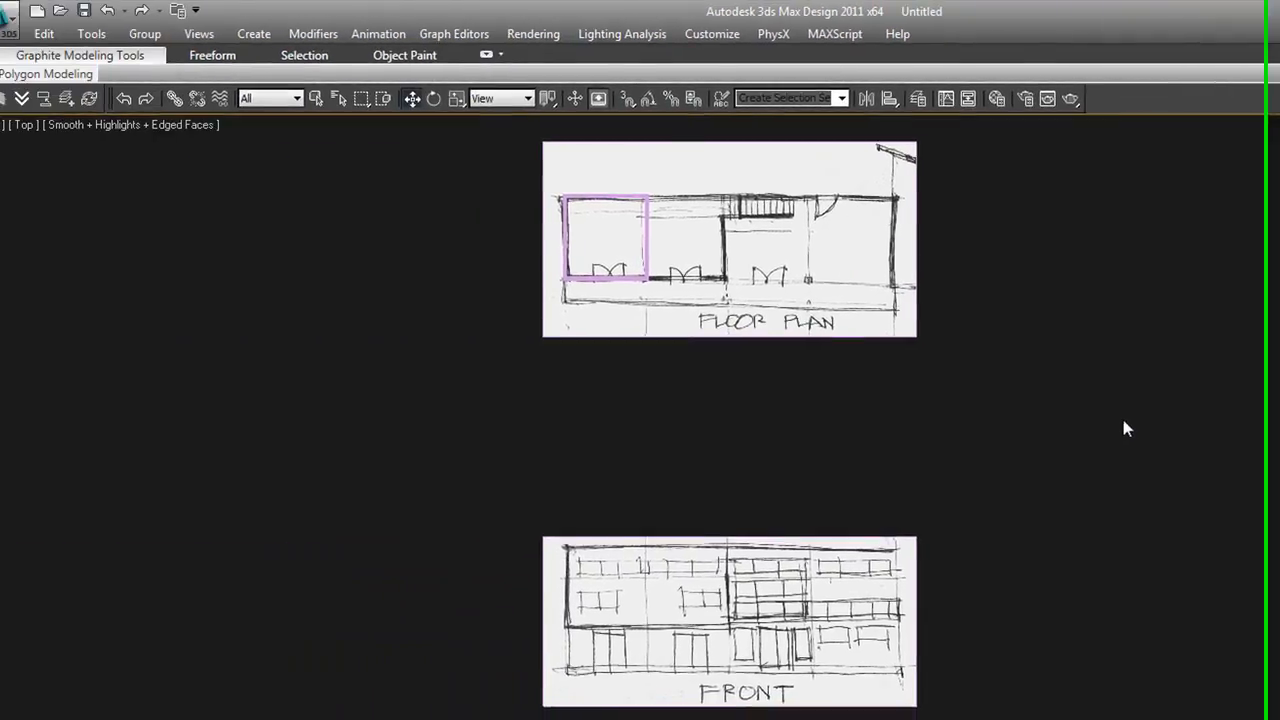
{"action": "middle_click_drag", "start_coordinate": [599, 488], "coordinate": [586, 525]}
{"action": "scroll", "coordinate": [586, 525], "scroll_direction": "down", "scroll_amount": 3}
{"action": "scroll", "coordinate": [1118, 519], "scroll_direction": "down", "scroll_amount": 4}
{"action": "scroll", "coordinate": [1014, 506], "scroll_direction": "up", "scroll_amount": 2}
{"action": "middle_click_drag", "start_coordinate": [1014, 506], "coordinate": [1032, 529]}
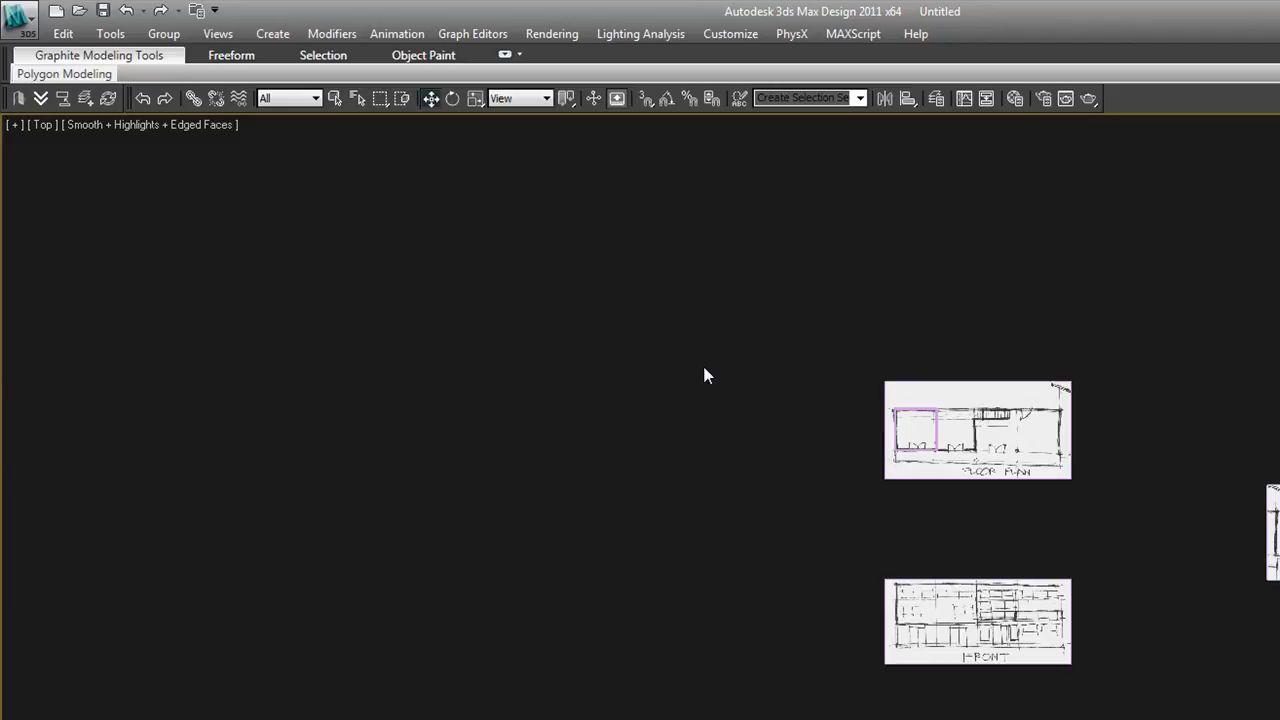
Import the AutoCAD drawing HAK08081ATL clean.dwg into the scene and accept the DWG/DXF import options
{"action": "left_click", "coordinate": [66, 100]}
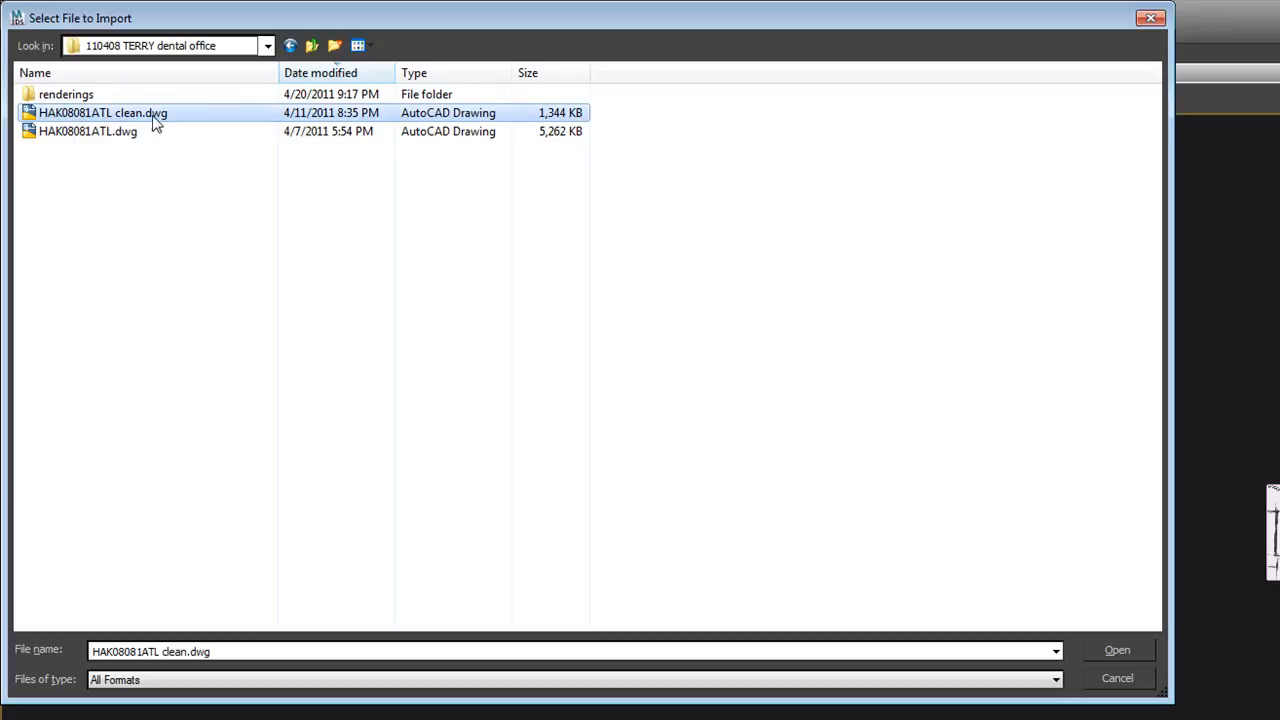
{"action": "double_click", "coordinate": [95, 114]}
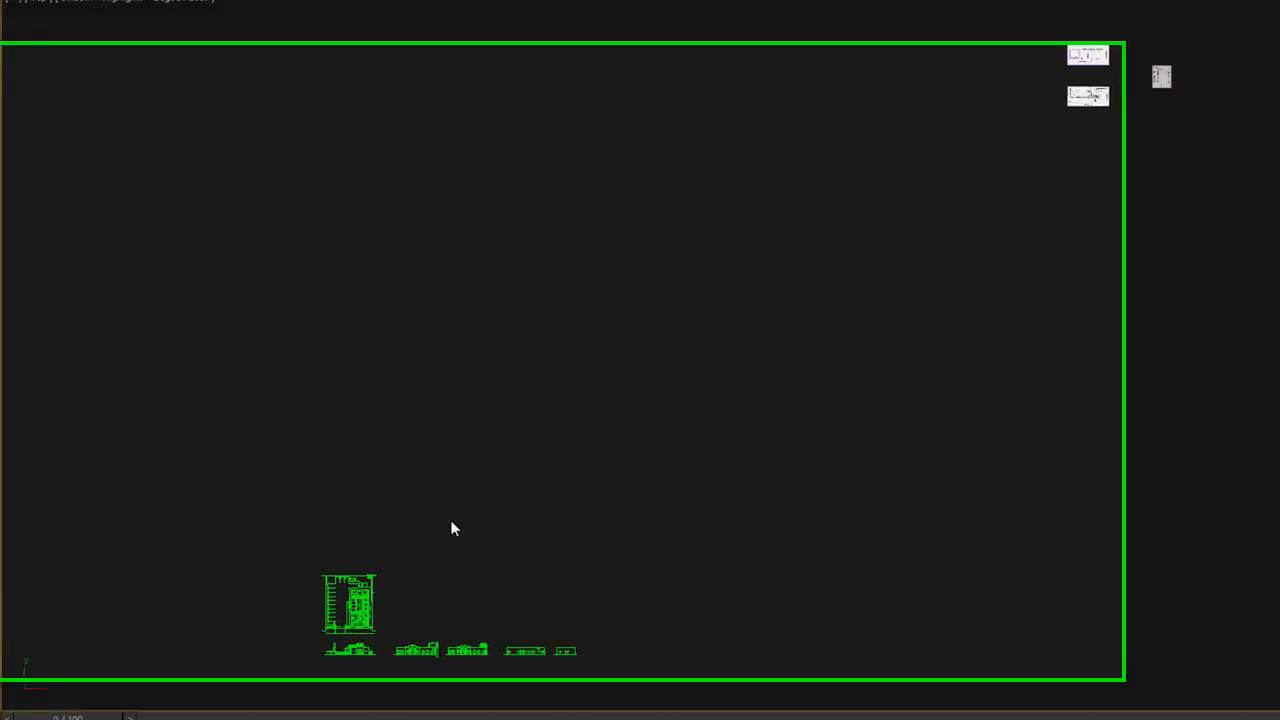
{"action": "mouse_move", "coordinate": [468, 640]}
{"action": "middle_mouse_down"}
{"action": "mouse_move", "coordinate": [517, 546]}
{"action": "mouse_move", "coordinate": [580, 506]}
{"action": "middle_mouse_up"}
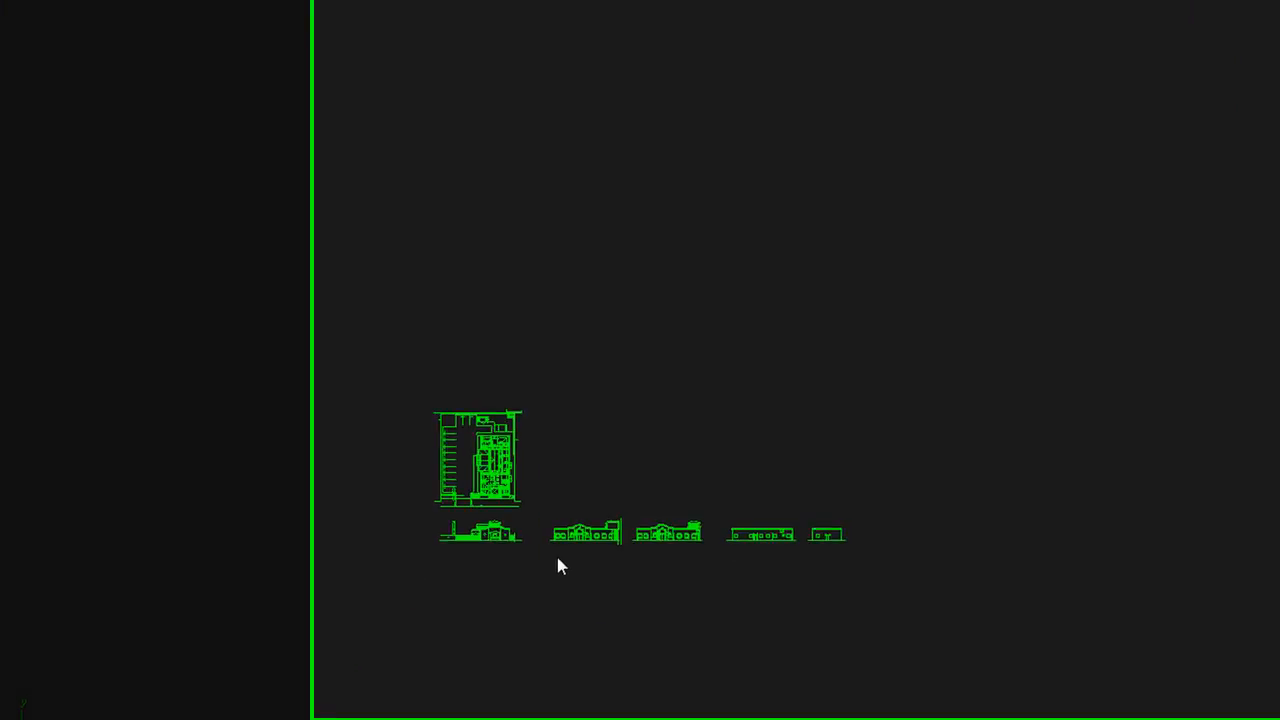
Examine the imported floor plan spline at vertex level by selecting a group of its vertices, leave vertex editing and deselect the plan
{"action": "middle_click_drag", "start_coordinate": [97, 520], "coordinate": [269, 605]}
{"action": "left_click", "coordinate": [186, 481]}
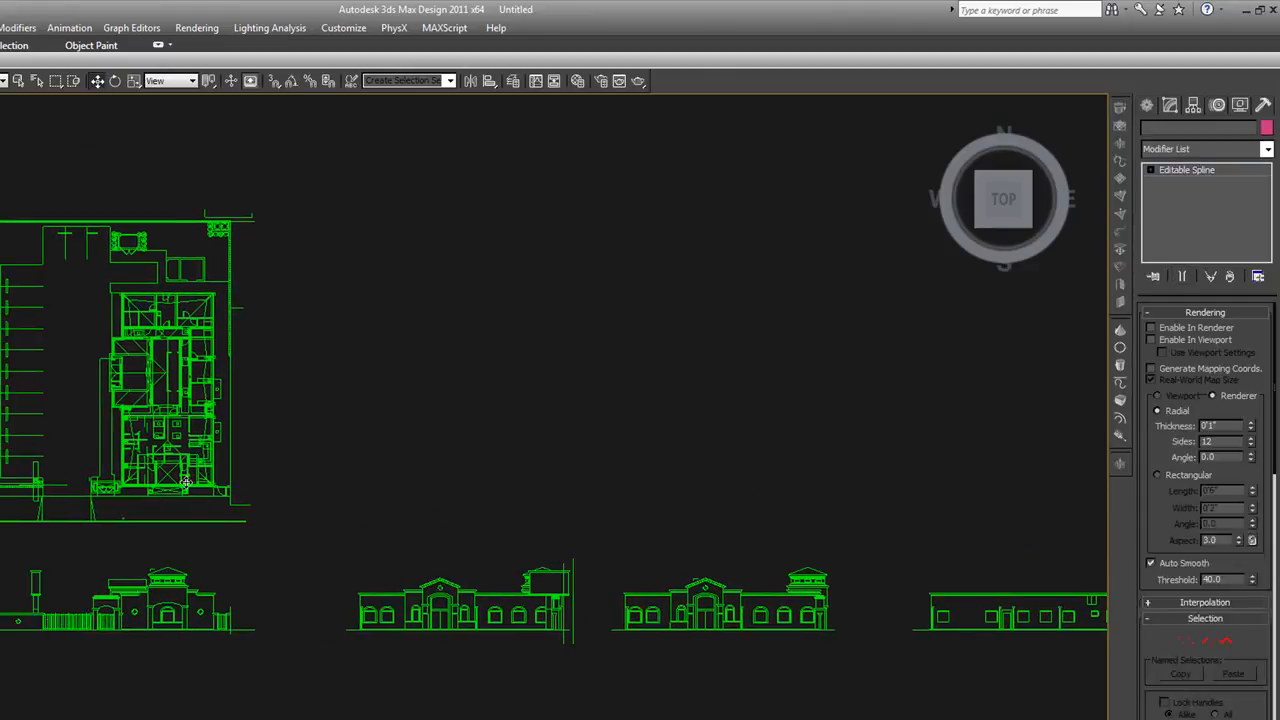
{"action": "scroll", "coordinate": [186, 482], "scroll_direction": "up", "scroll_amount": 2}
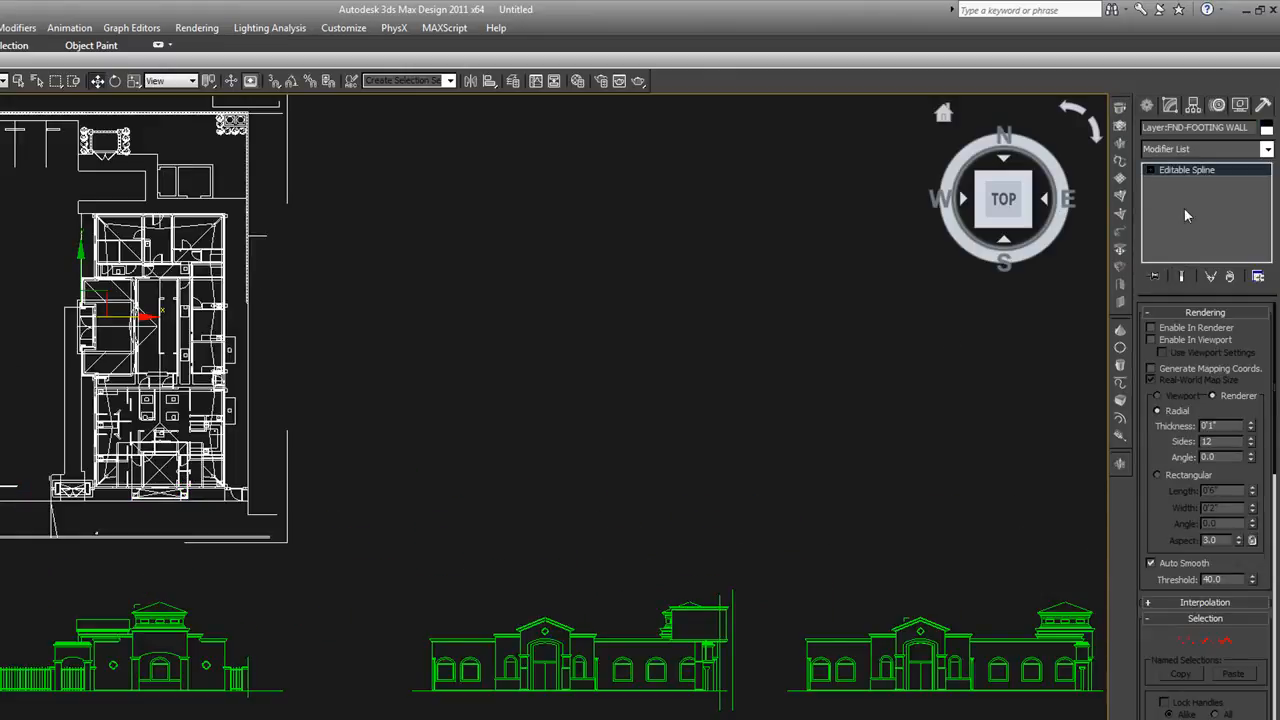
{"action": "left_click", "coordinate": [1151, 171]}
{"action": "left_click", "coordinate": [1180, 183]}
{"action": "left_click_drag", "start_coordinate": [278, 410], "coordinate": [130, 344]}
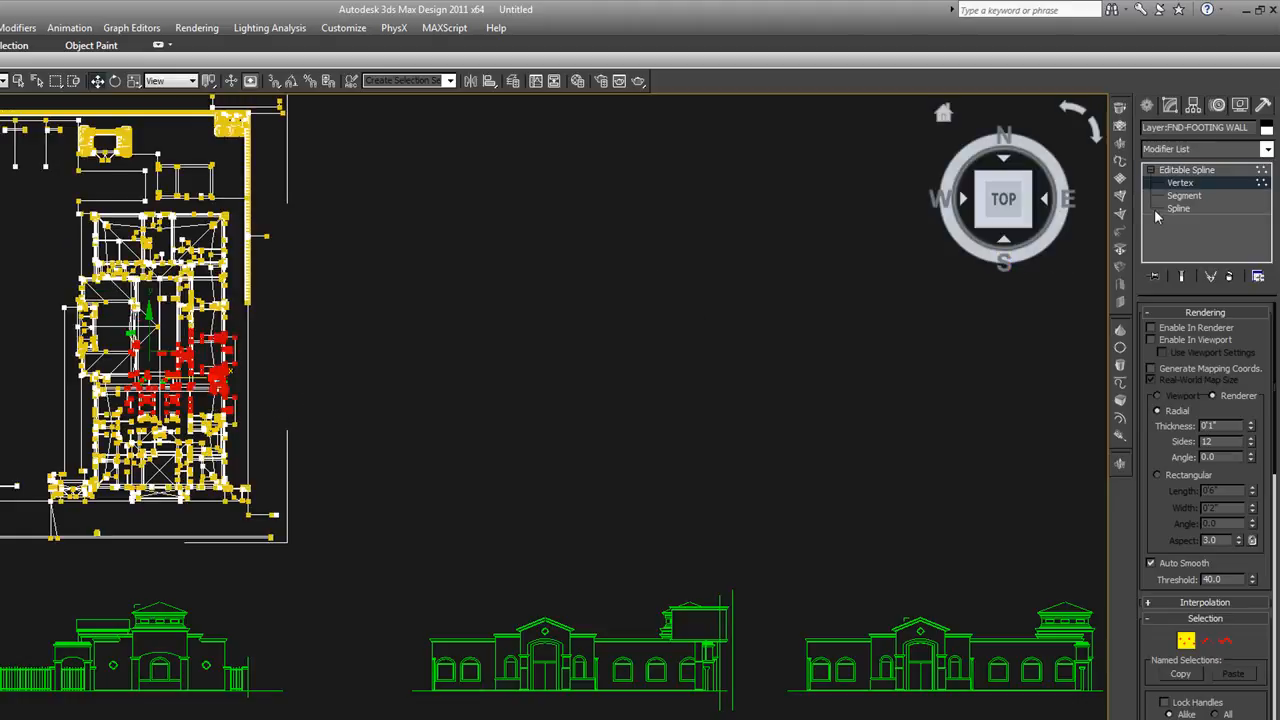
{"action": "left_click", "coordinate": [1205, 183]}
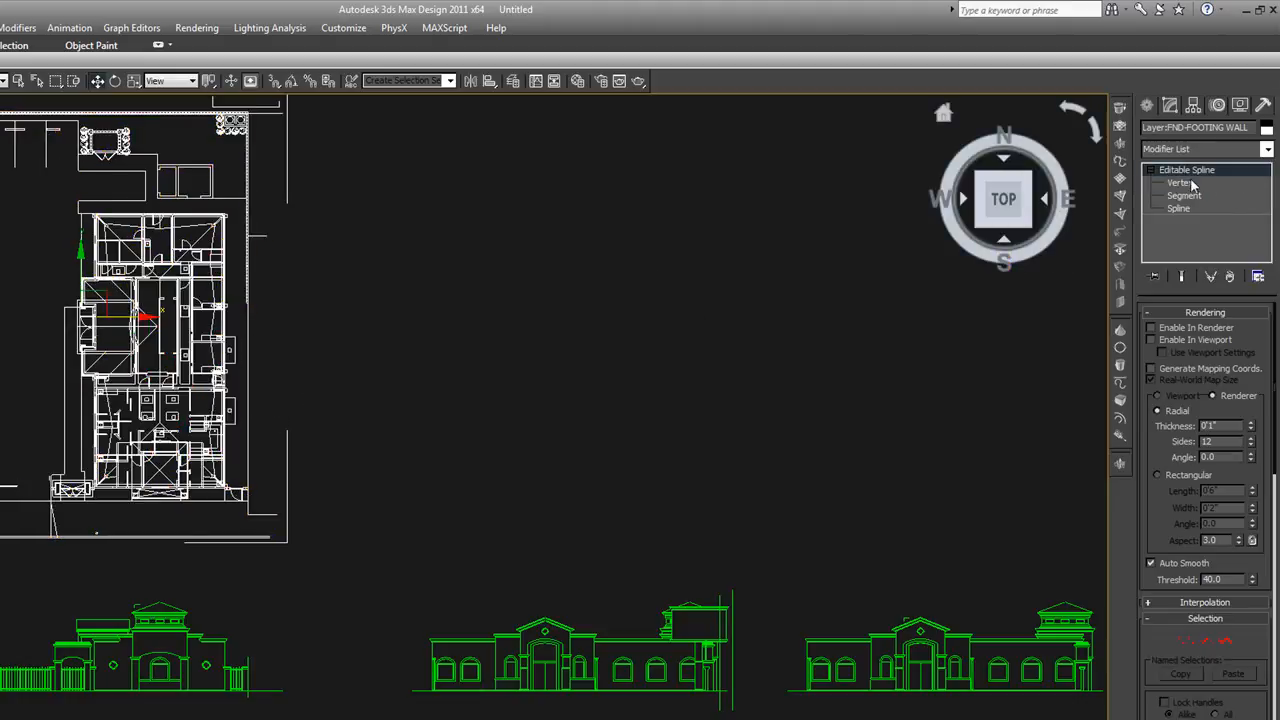
{"action": "left_click", "coordinate": [1150, 170]}
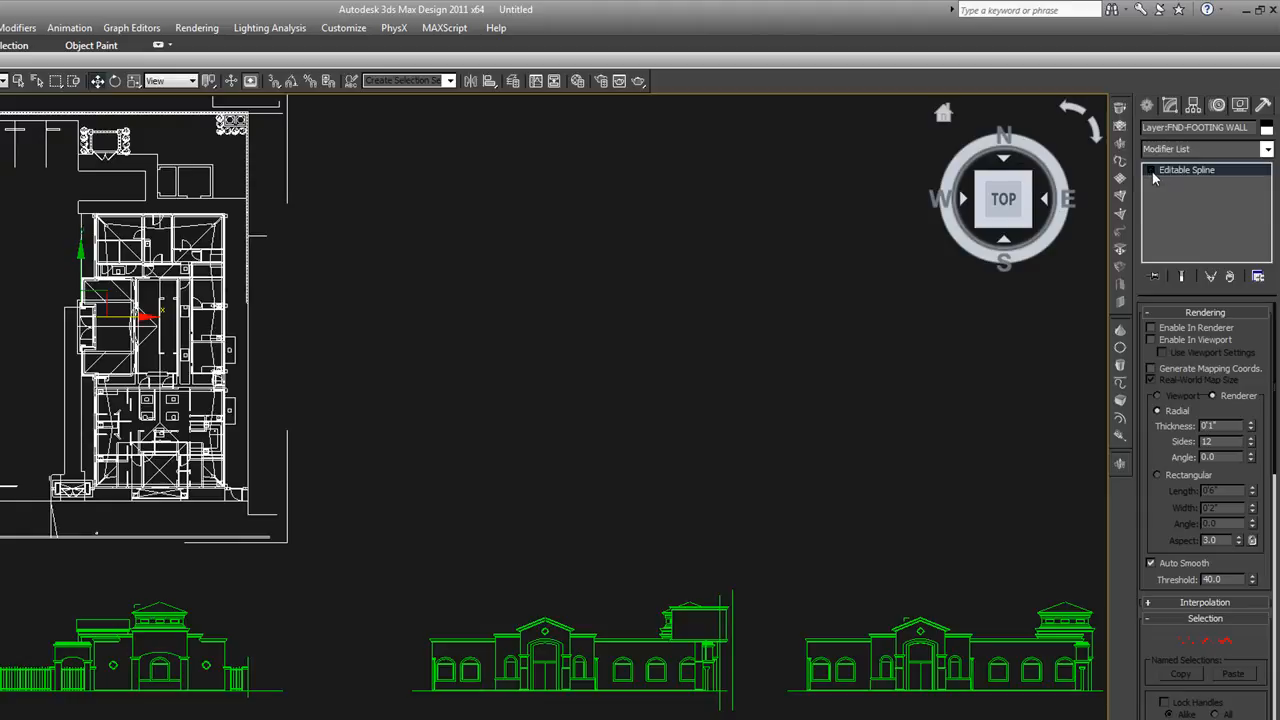
{"action": "left_click", "coordinate": [329, 361]}
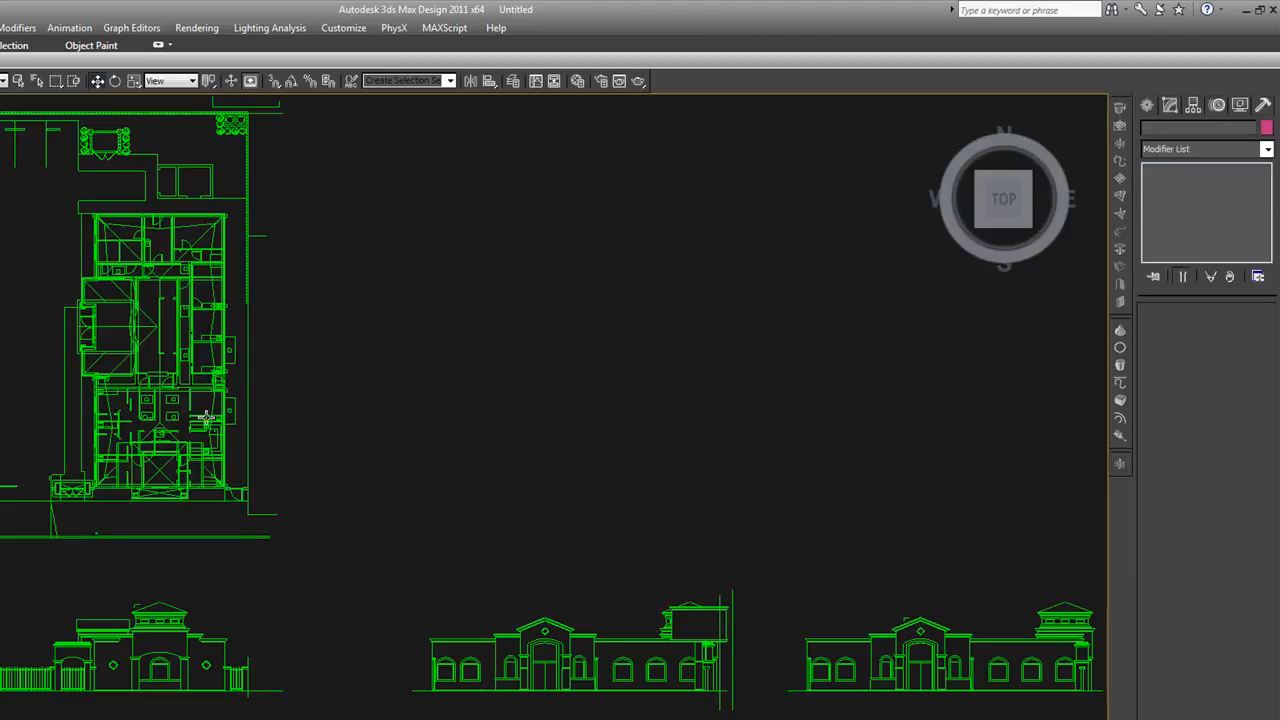
Select the floor plan and move it down along Z below the elevations, and return to the Top view
{"action": "scroll", "coordinate": [208, 417], "scroll_direction": "down", "scroll_amount": 2}
{"action": "middle_click_drag", "start_coordinate": [209, 425], "coordinate": [202, 433]}
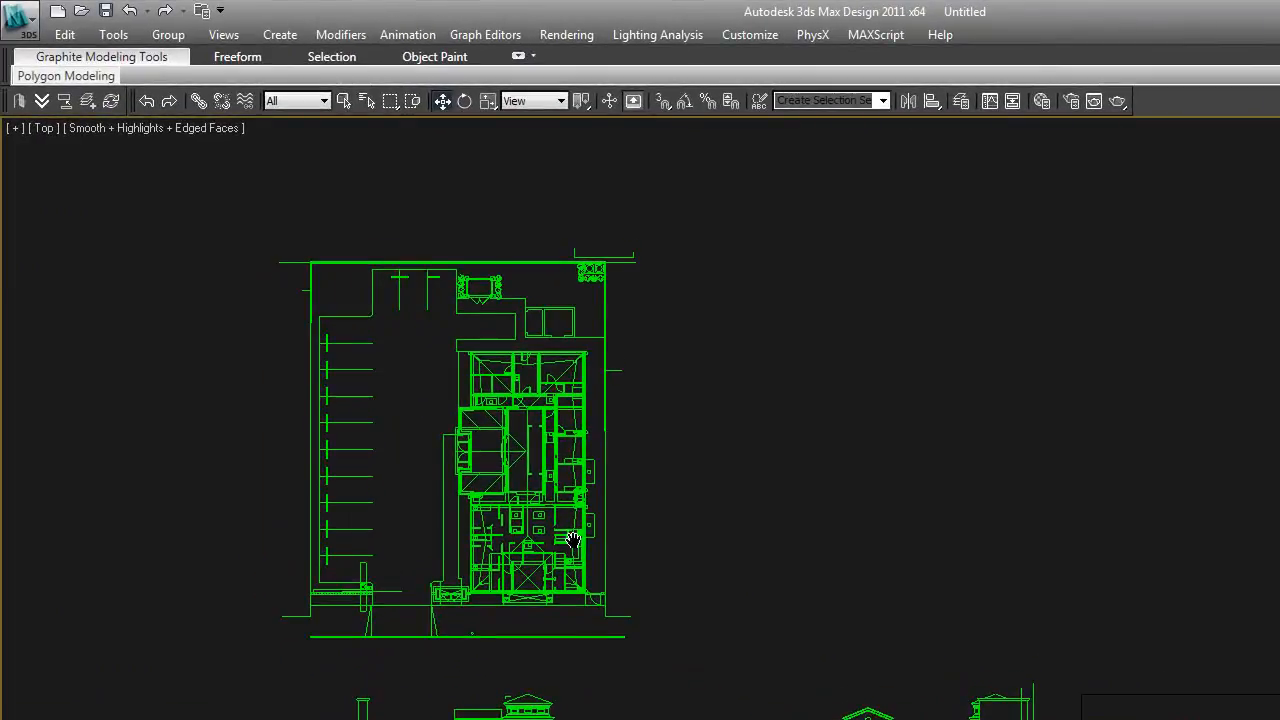
{"action": "middle_click_drag", "start_coordinate": [572, 540], "coordinate": [570, 546]}
{"action": "left_click_drag", "start_coordinate": [647, 654], "coordinate": [238, 212]}
{"action": "middle_click_drag", "start_coordinate": [605, 542], "coordinate": [464, 405], "text": "alt"}
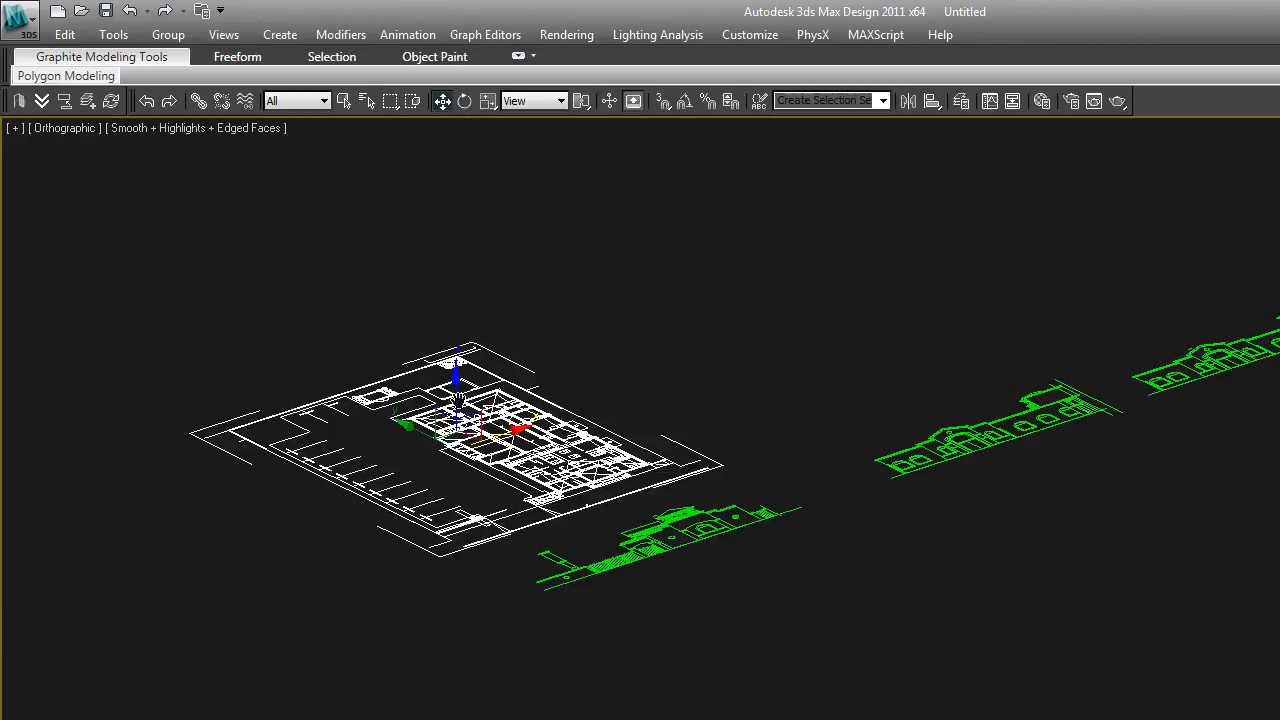
{"action": "left_click_drag", "start_coordinate": [464, 405], "coordinate": [464, 507]}
{"action": "key", "text": "t"}
Freeze the selected floor plan linework
{"action": "scroll", "coordinate": [942, 540], "scroll_direction": "down", "scroll_amount": 4}
{"action": "left_click", "coordinate": [1121, 475]}
{"action": "left_click_drag", "start_coordinate": [717, 512], "coordinate": [791, 510]}
{"action": "right_click", "coordinate": [788, 506]}
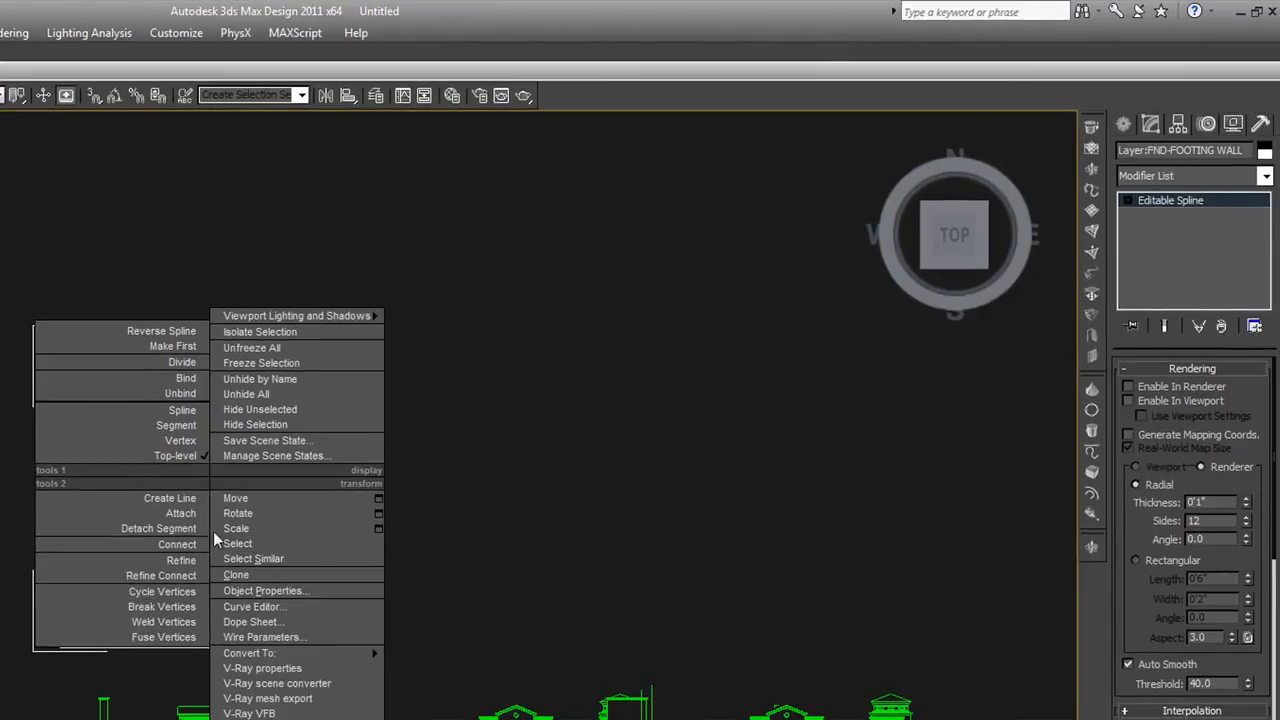
{"action": "left_click", "coordinate": [253, 365]}
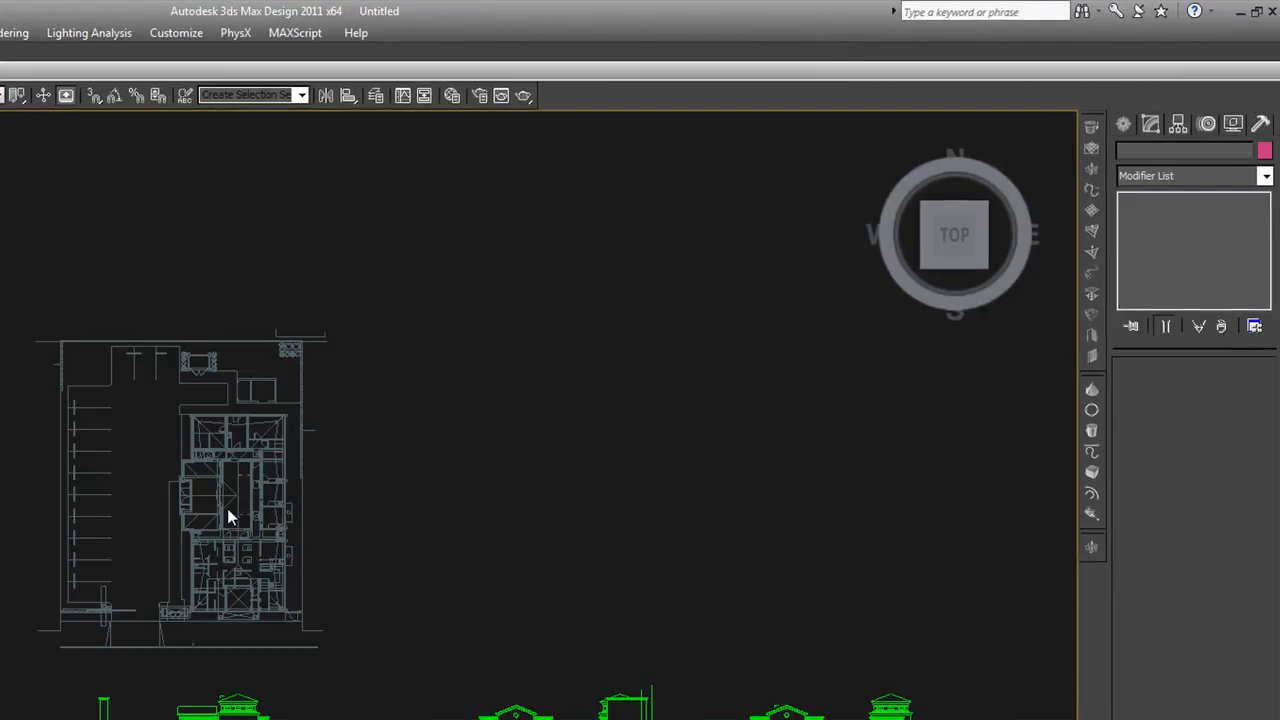
Start the Line tool and turn on 2.5D snapping with Vertex as the snap type
{"action": "scroll", "coordinate": [227, 510], "scroll_direction": "up", "scroll_amount": 4}
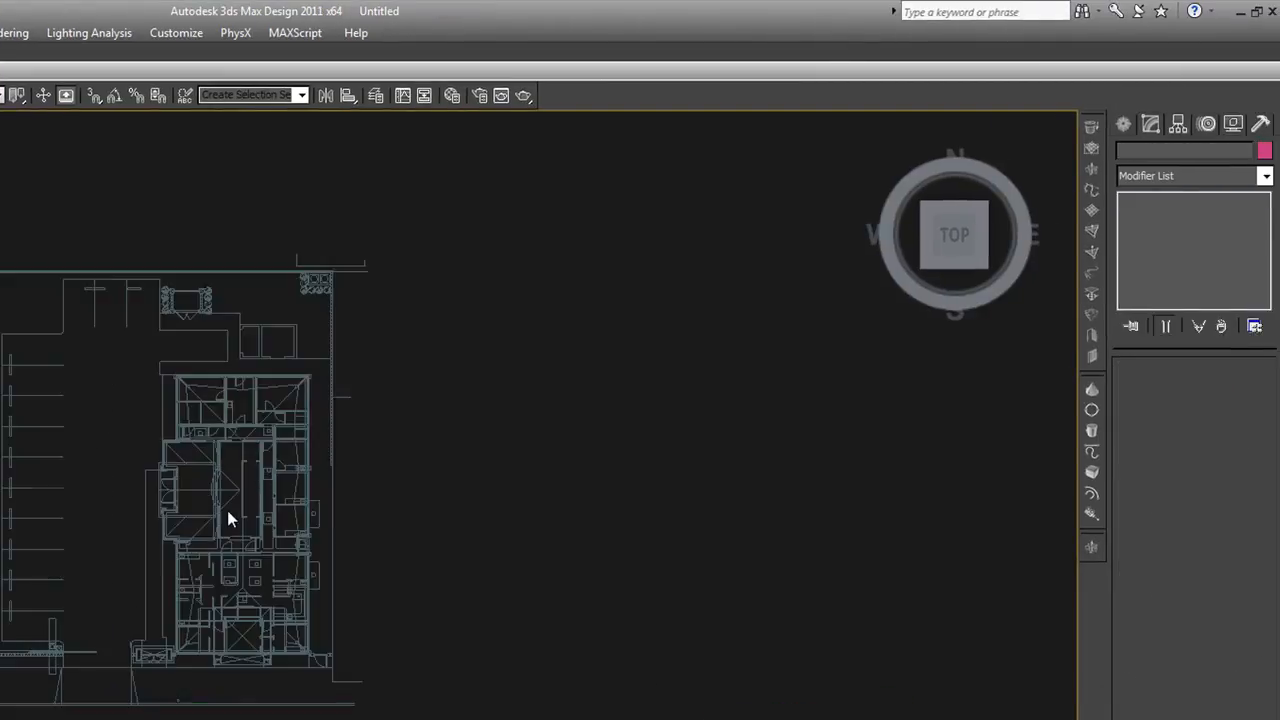
{"action": "left_click", "coordinate": [1123, 124]}
{"action": "left_click", "coordinate": [1152, 260]}
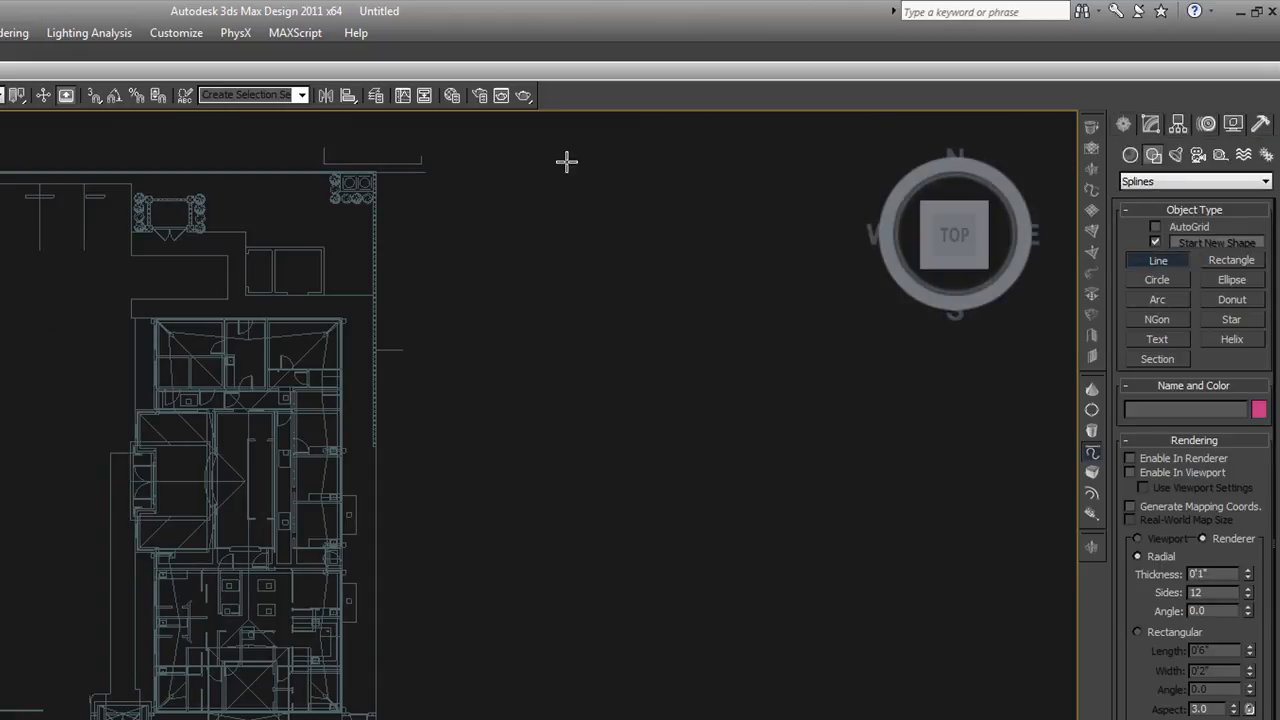
{"action": "left_click_drag", "start_coordinate": [91, 94], "coordinate": [93, 137]}
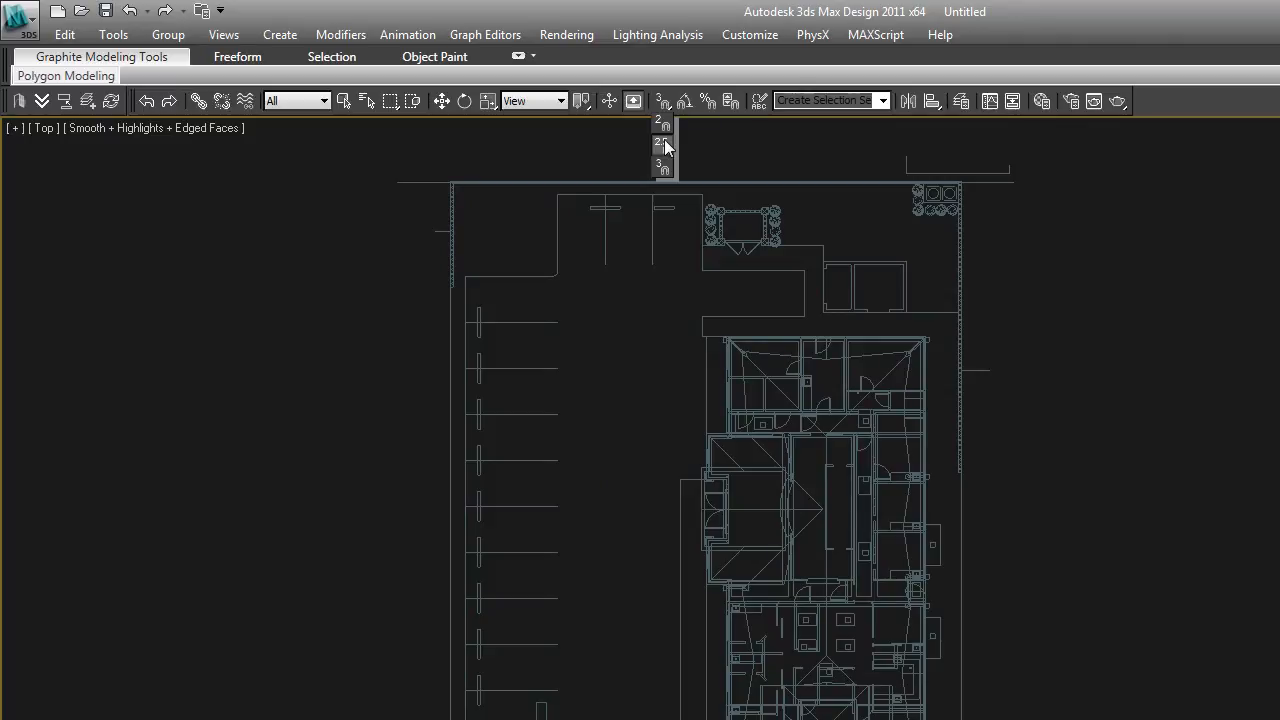
{"action": "left_click_drag", "start_coordinate": [665, 147], "coordinate": [665, 147]}
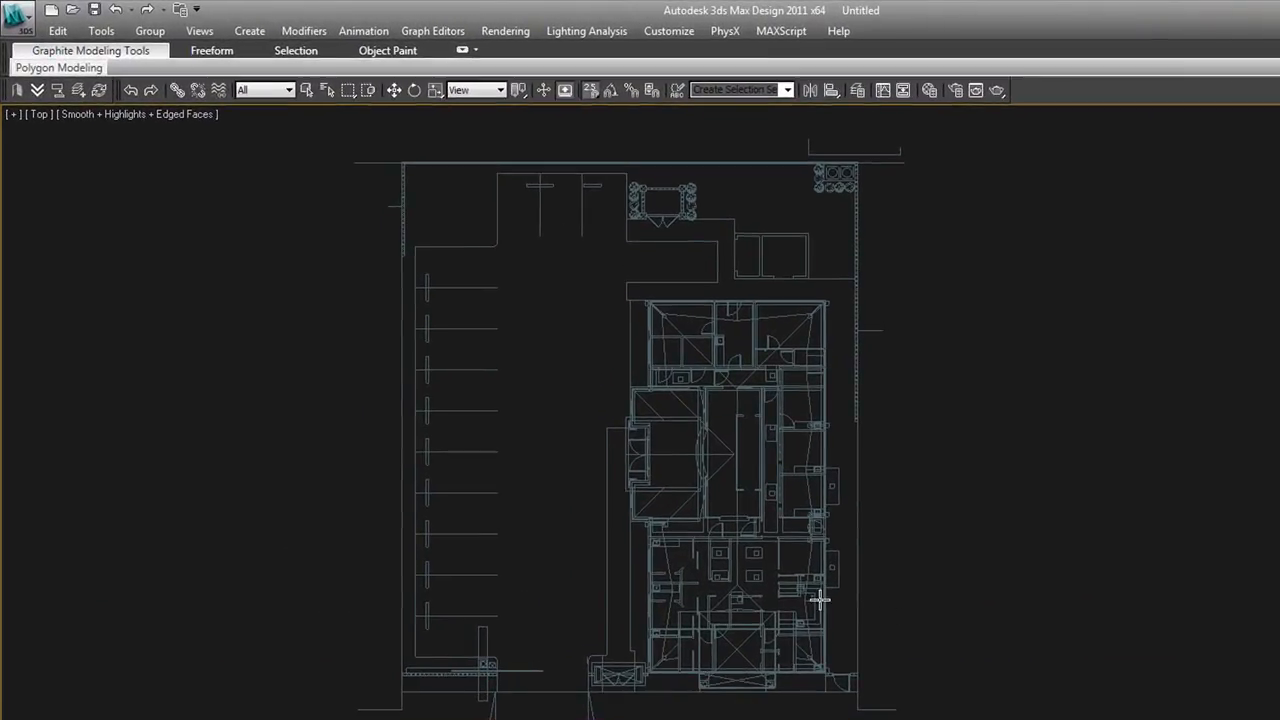
{"action": "right_click", "coordinate": [588, 92]}
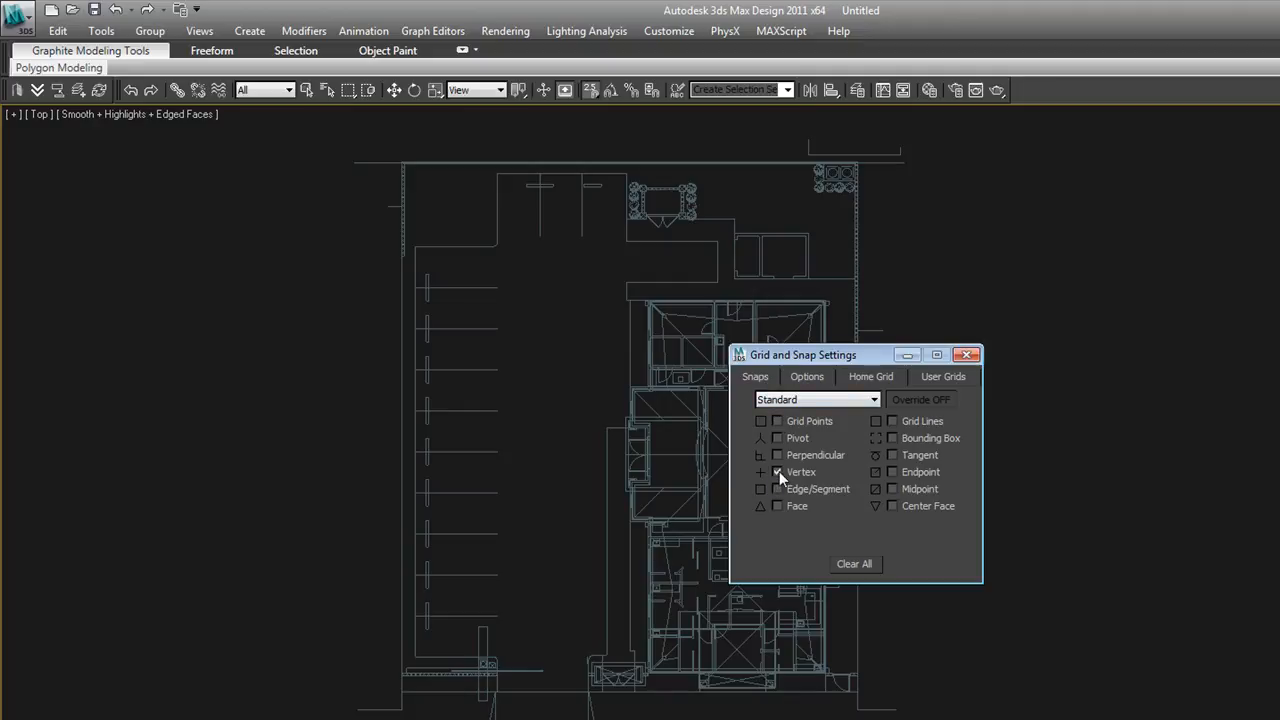
{"action": "left_click", "coordinate": [966, 356]}
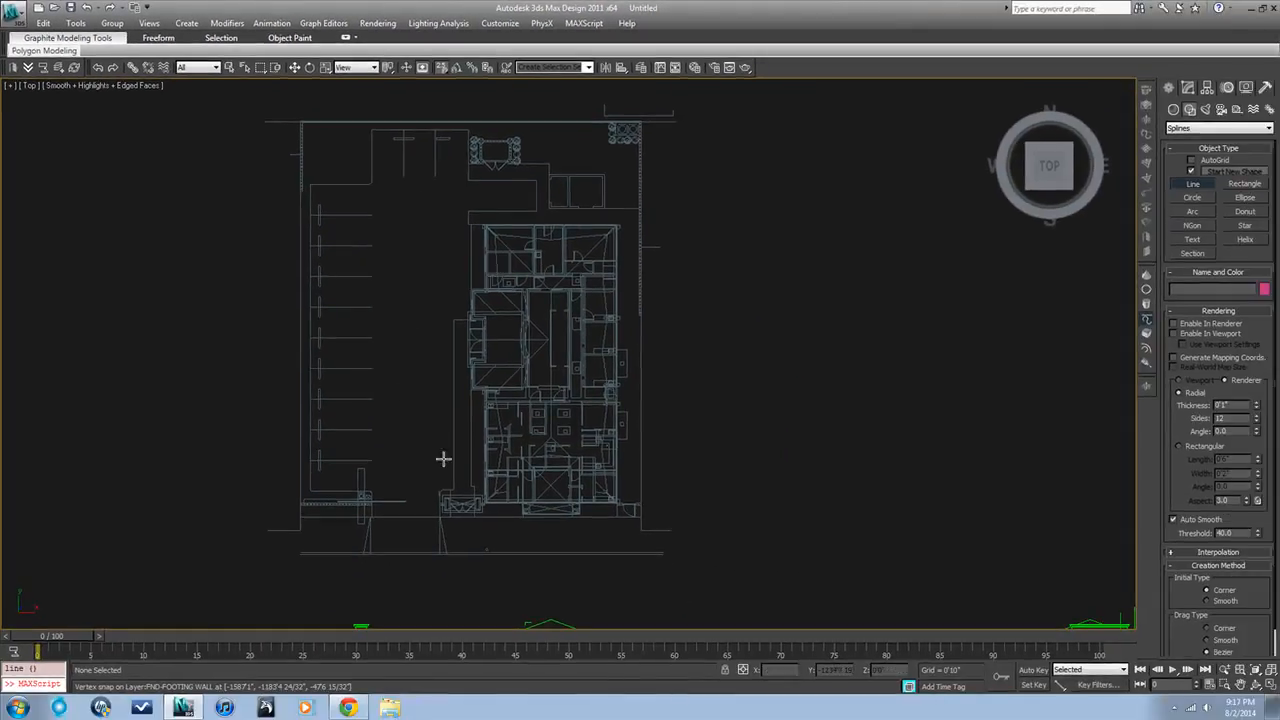
Draw a line snapped to the frozen plan's vertices along the walkway edge and around the entrance outline, and end it
{"action": "left_click", "coordinate": [454, 488]}
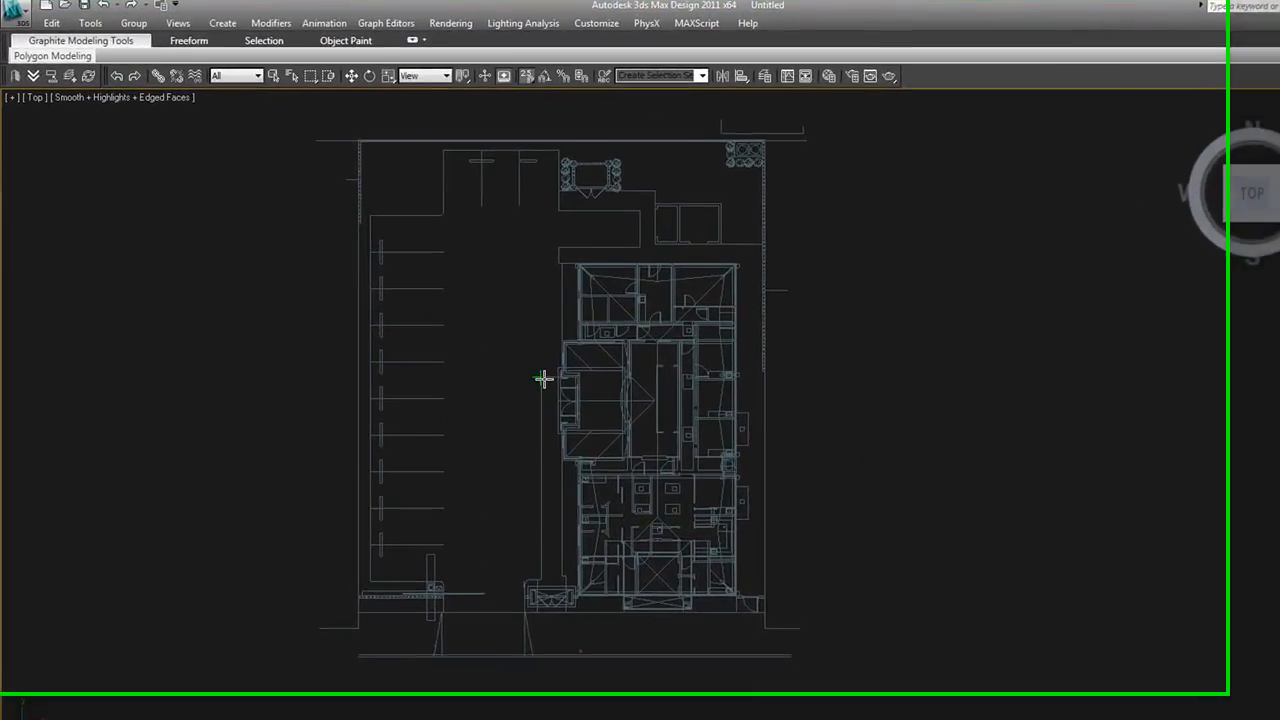
{"action": "left_click", "coordinate": [532, 371]}
{"action": "scroll", "coordinate": [551, 369], "scroll_direction": "up", "scroll_amount": 3}
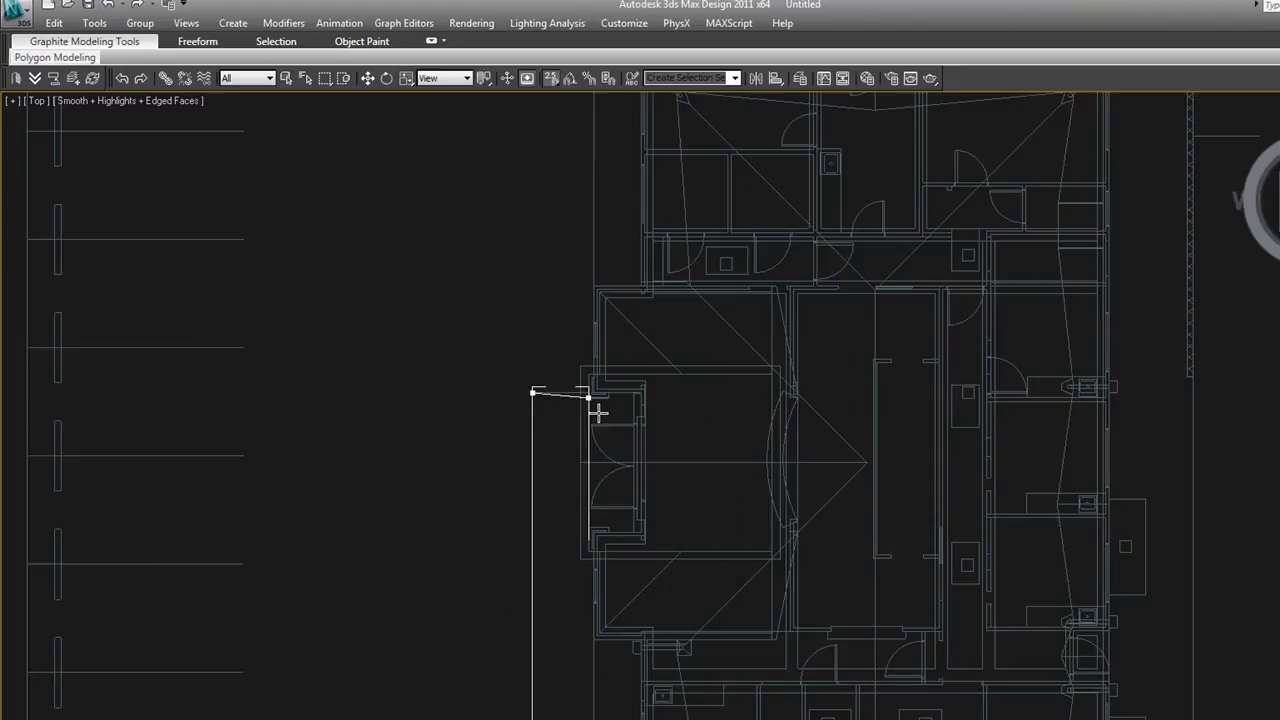
{"action": "left_click", "coordinate": [588, 391]}
{"action": "left_click", "coordinate": [588, 374]}
{"action": "left_click", "coordinate": [768, 372]}
{"action": "right_click", "coordinate": [717, 618]}
Examine the new line and the frozen floor plan in 3D to compare the levels they lie on
{"action": "scroll", "coordinate": [724, 650], "scroll_direction": "down", "scroll_amount": 2}
{"action": "scroll", "coordinate": [724, 650], "scroll_direction": "down", "scroll_amount": 1}
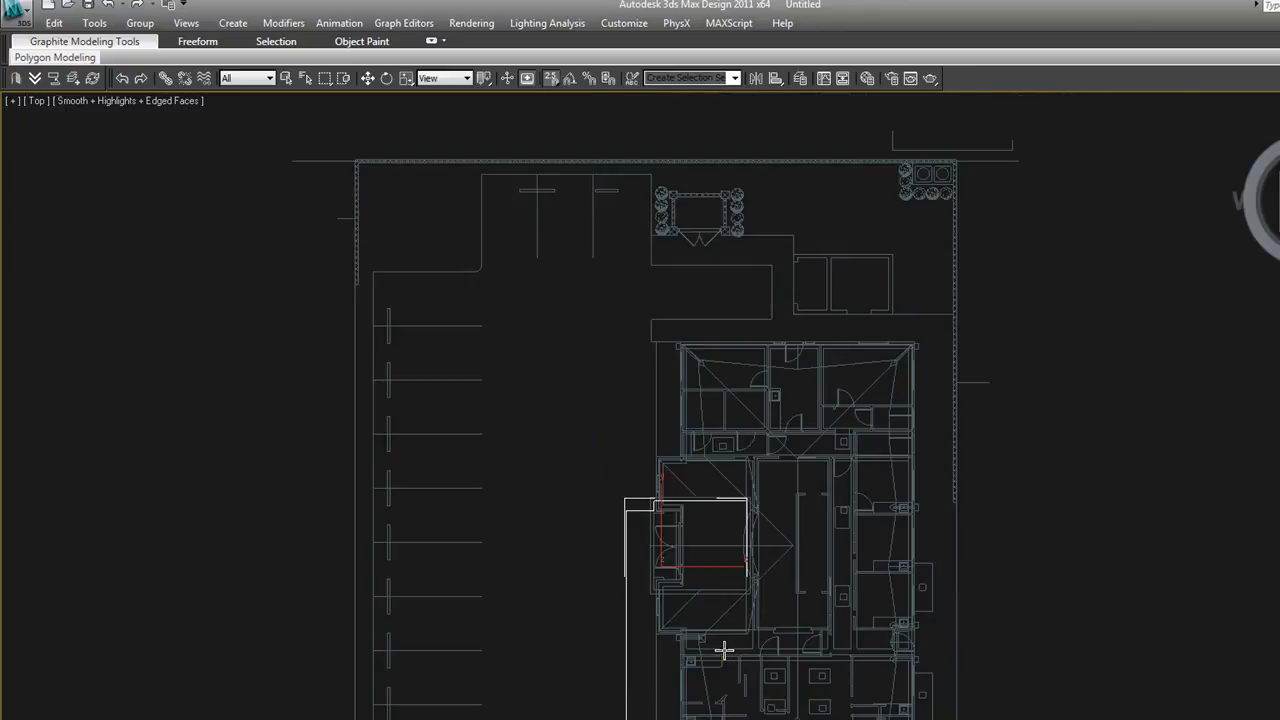
{"action": "middle_click_drag", "start_coordinate": [726, 651], "coordinate": [803, 585], "text": "alt"}
{"action": "scroll", "coordinate": [803, 606], "scroll_direction": "down", "scroll_amount": 3}
{"action": "middle_click_drag", "start_coordinate": [780, 638], "coordinate": [741, 517]}
{"action": "scroll", "coordinate": [741, 517], "scroll_direction": "up", "scroll_amount": 6}
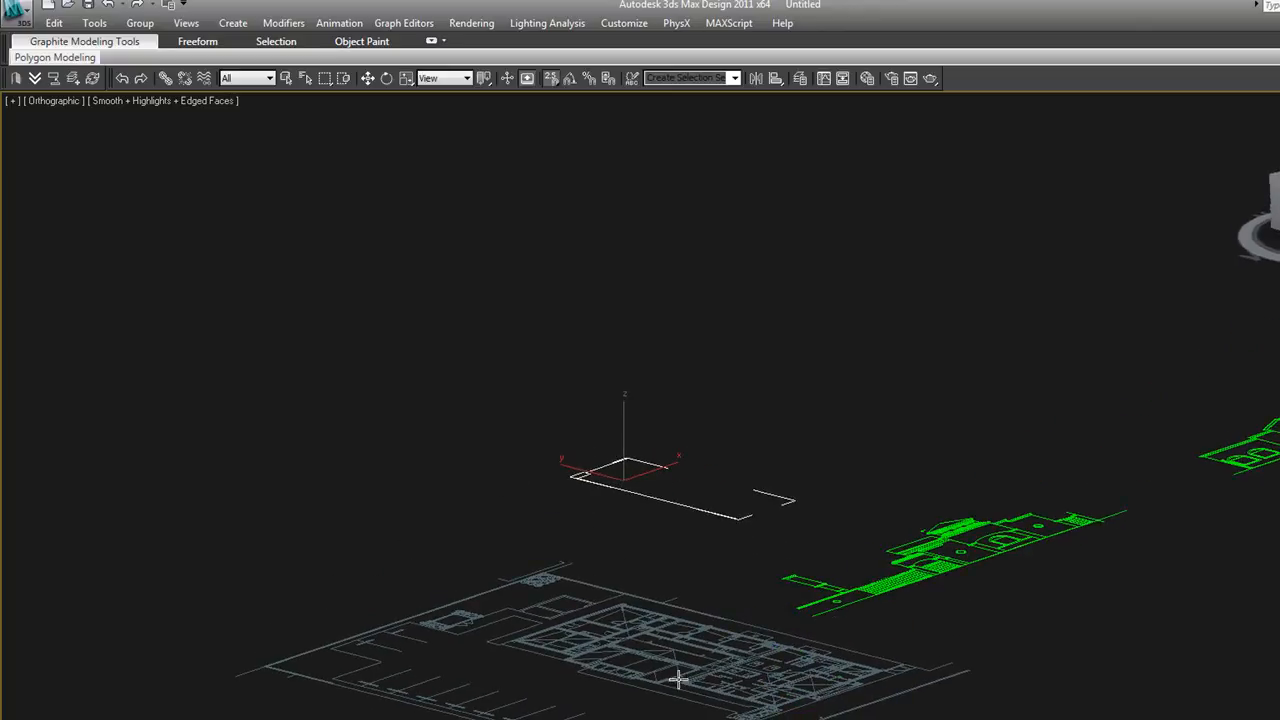
{"action": "middle_click_drag", "start_coordinate": [717, 562], "coordinate": [665, 596], "text": "alt"}
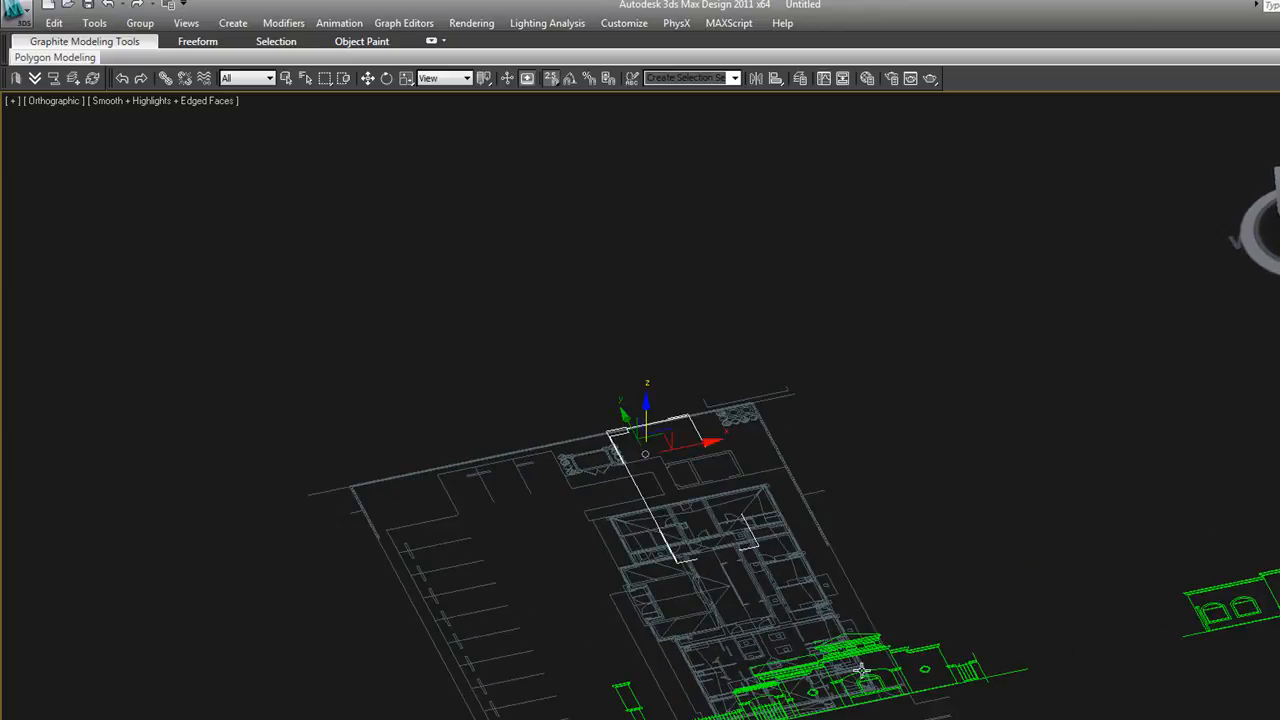
Select the elevation directly below the floor plan and move it along Y to sit beyond the plan's far edge
{"action": "left_click", "coordinate": [848, 640]}
{"action": "key", "text": "t"}
{"action": "scroll", "coordinate": [848, 655], "scroll_direction": "down", "scroll_amount": 6}
{"action": "scroll", "coordinate": [848, 656], "scroll_direction": "down", "scroll_amount": 5}
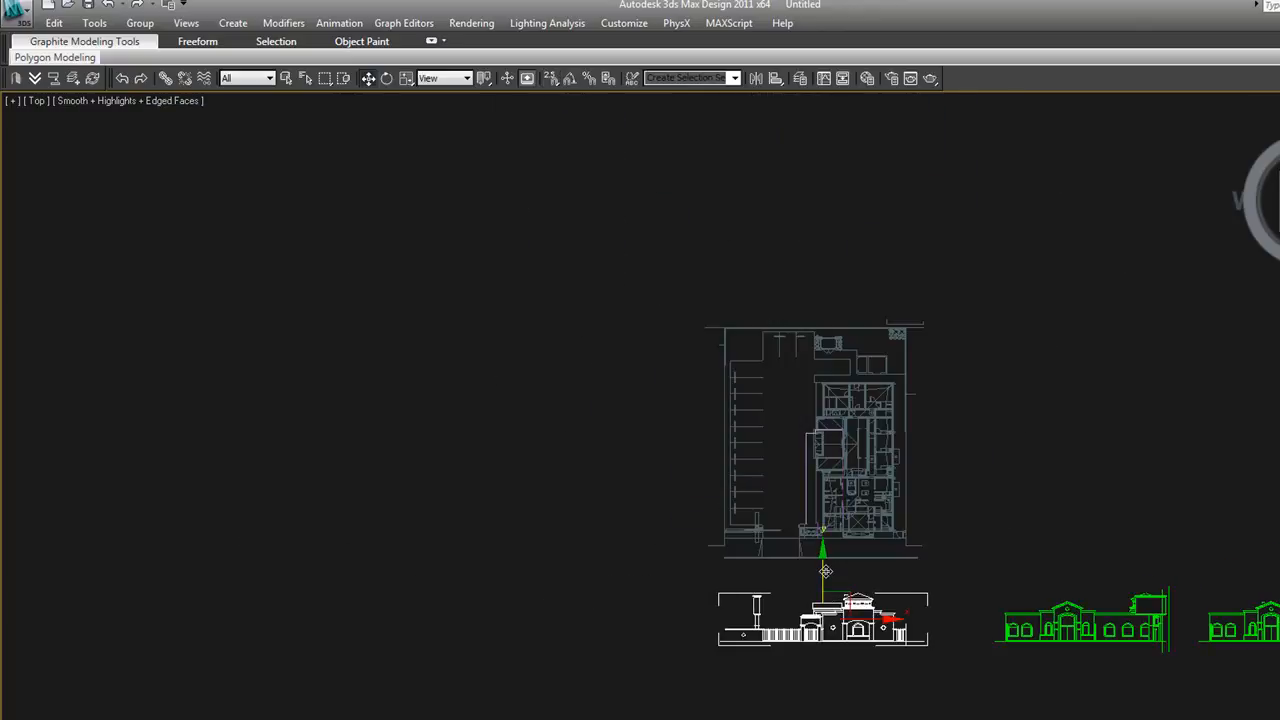
{"action": "left_click_drag", "start_coordinate": [825, 571], "coordinate": [798, 206]}
Try rotating the moved elevation freehand about its X axis, and undo the rotation
{"action": "middle_click_drag", "start_coordinate": [913, 382], "coordinate": [856, 294], "text": "alt"}
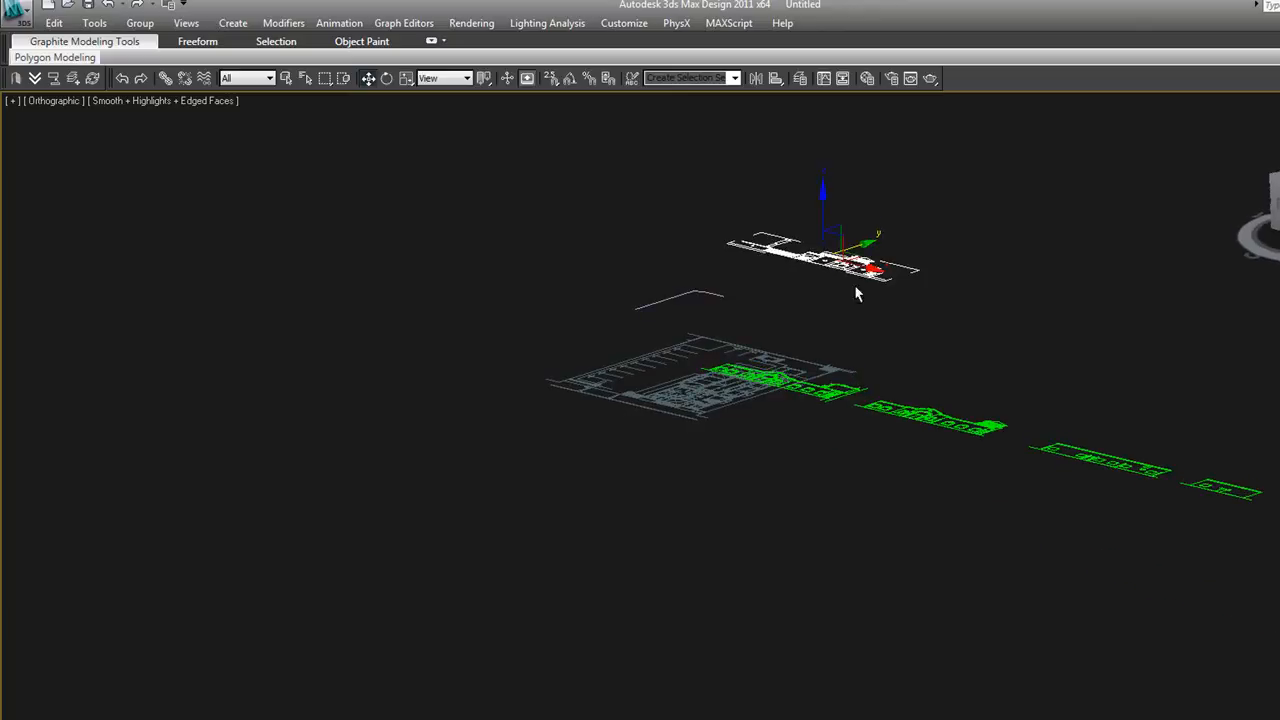
{"action": "scroll", "coordinate": [882, 279], "scroll_direction": "up", "scroll_amount": 5}
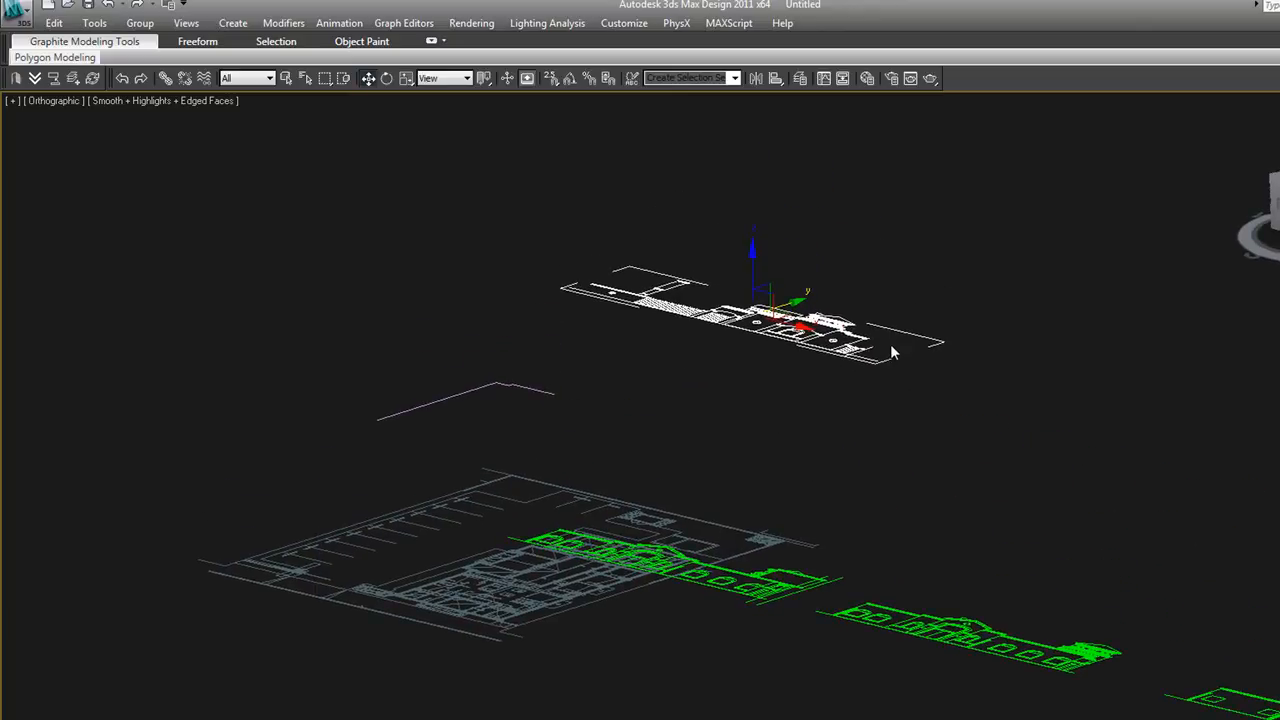
{"action": "key", "text": "e"}
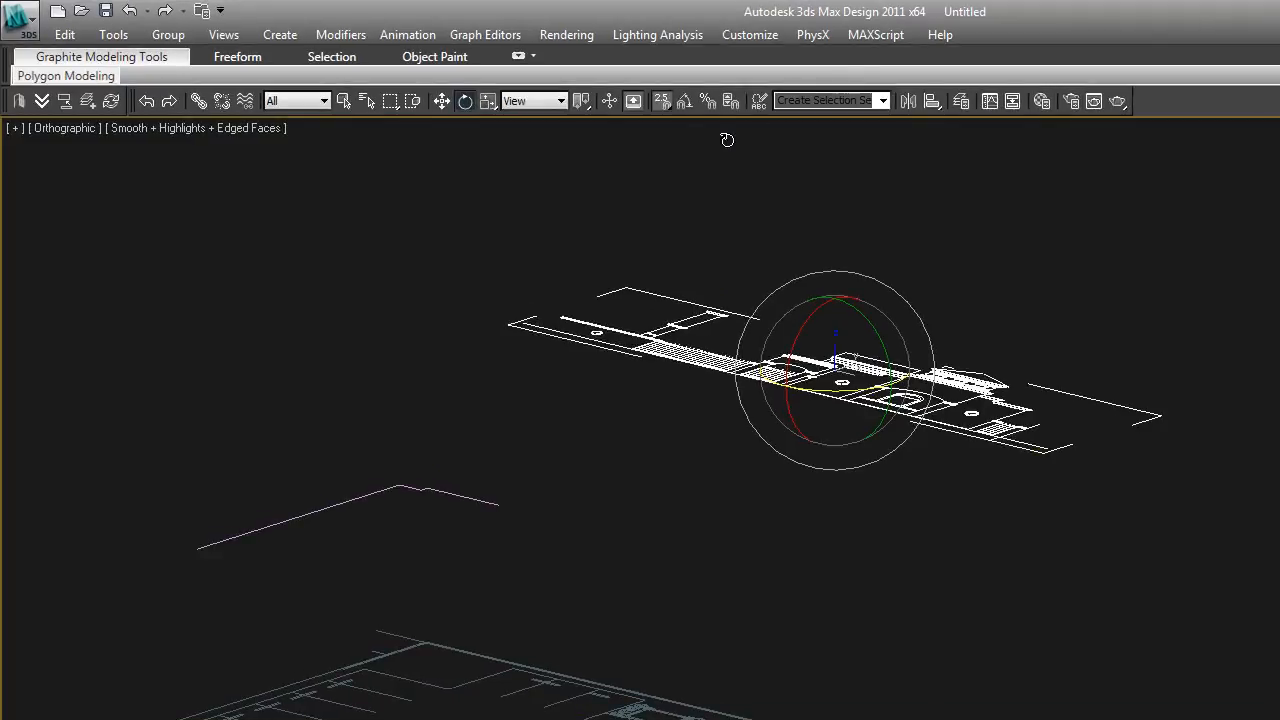
{"action": "left_click_drag", "start_coordinate": [813, 317], "coordinate": [810, 538]}
{"action": "key", "text": "ctrl+z"}
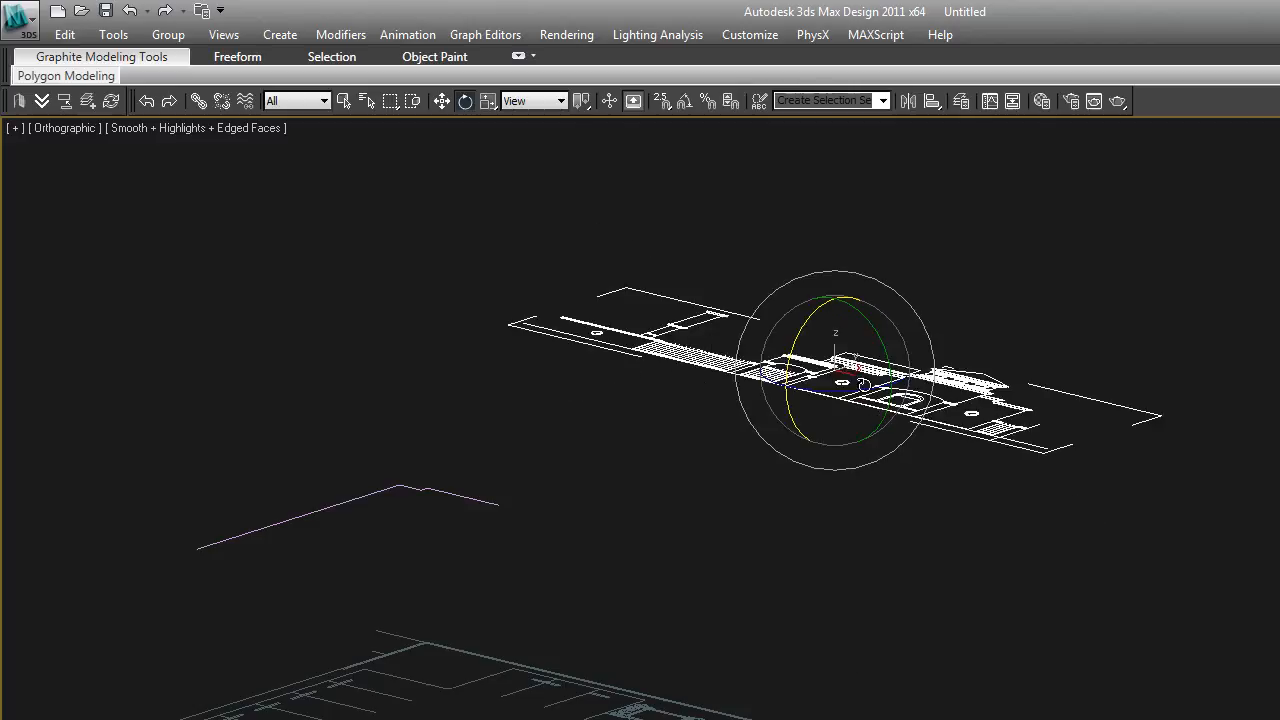
Rotate the elevation upright by an exact 90° offset about world X, try a further negative offset, and return it to 90°
{"action": "right_click", "coordinate": [858, 380]}
{"action": "left_click", "coordinate": [1037, 418]}
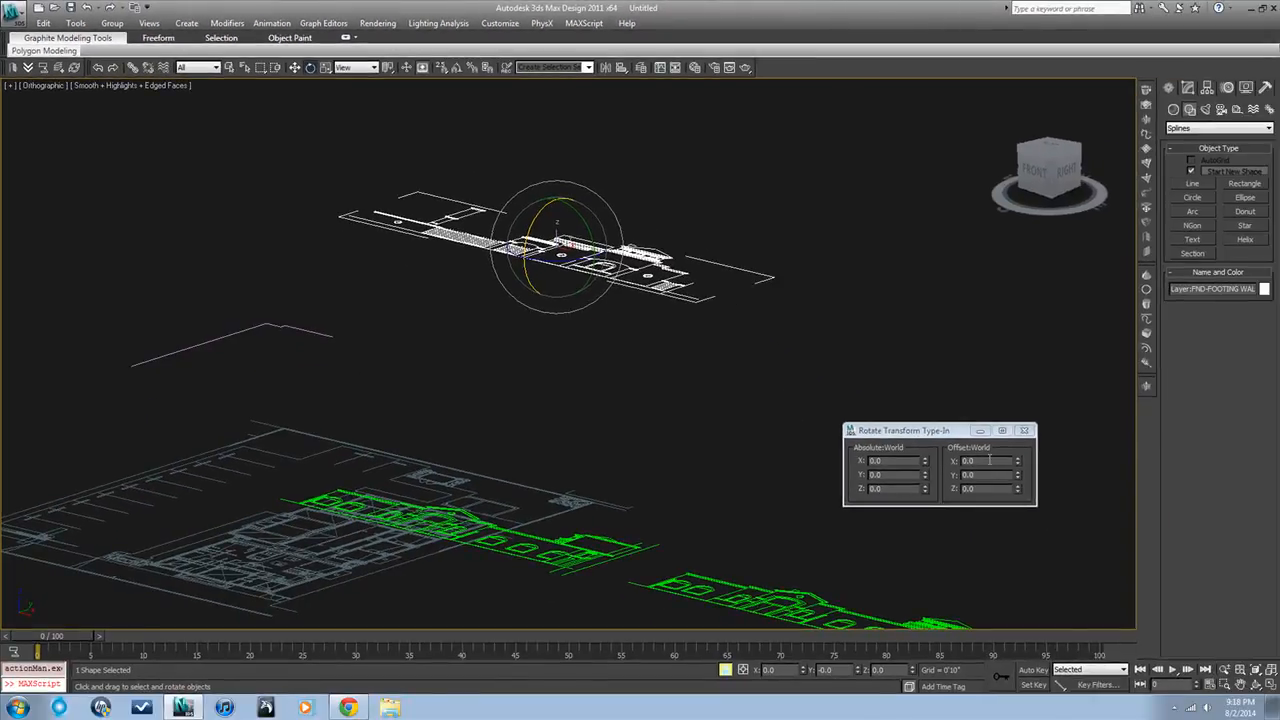
{"action": "left_click", "coordinate": [989, 460]}
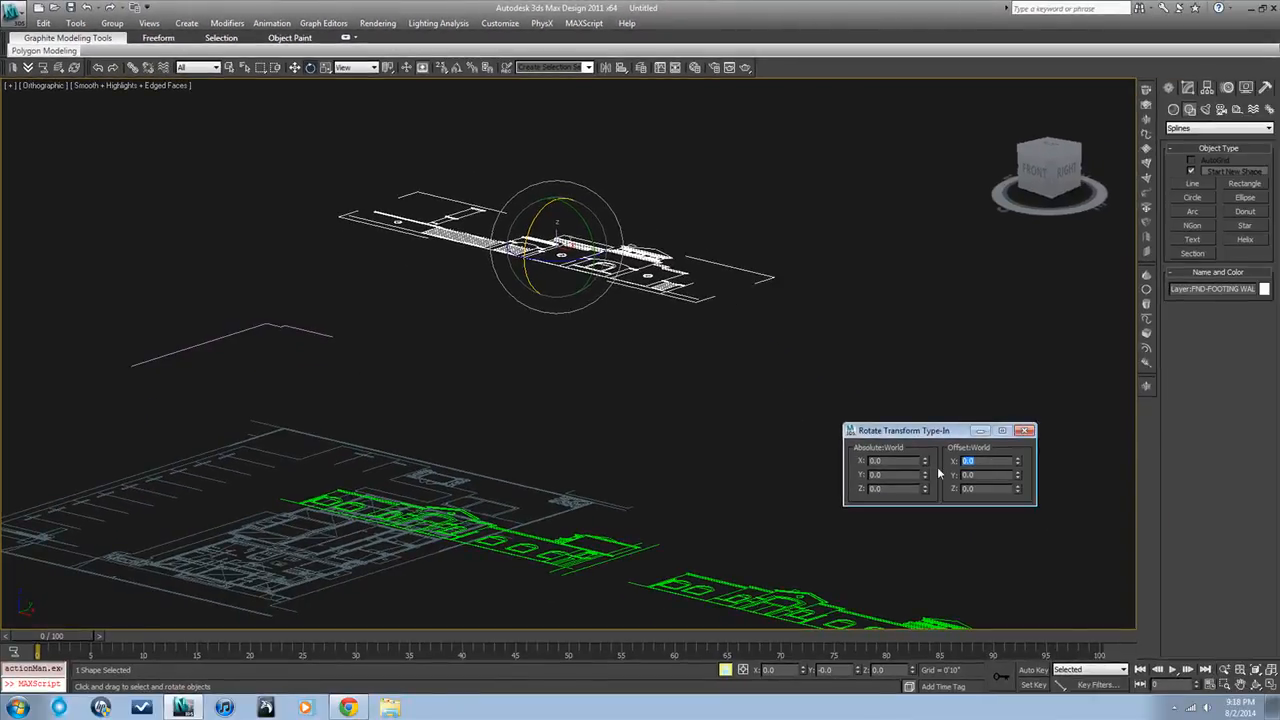
{"action": "key", "text": "Return"}
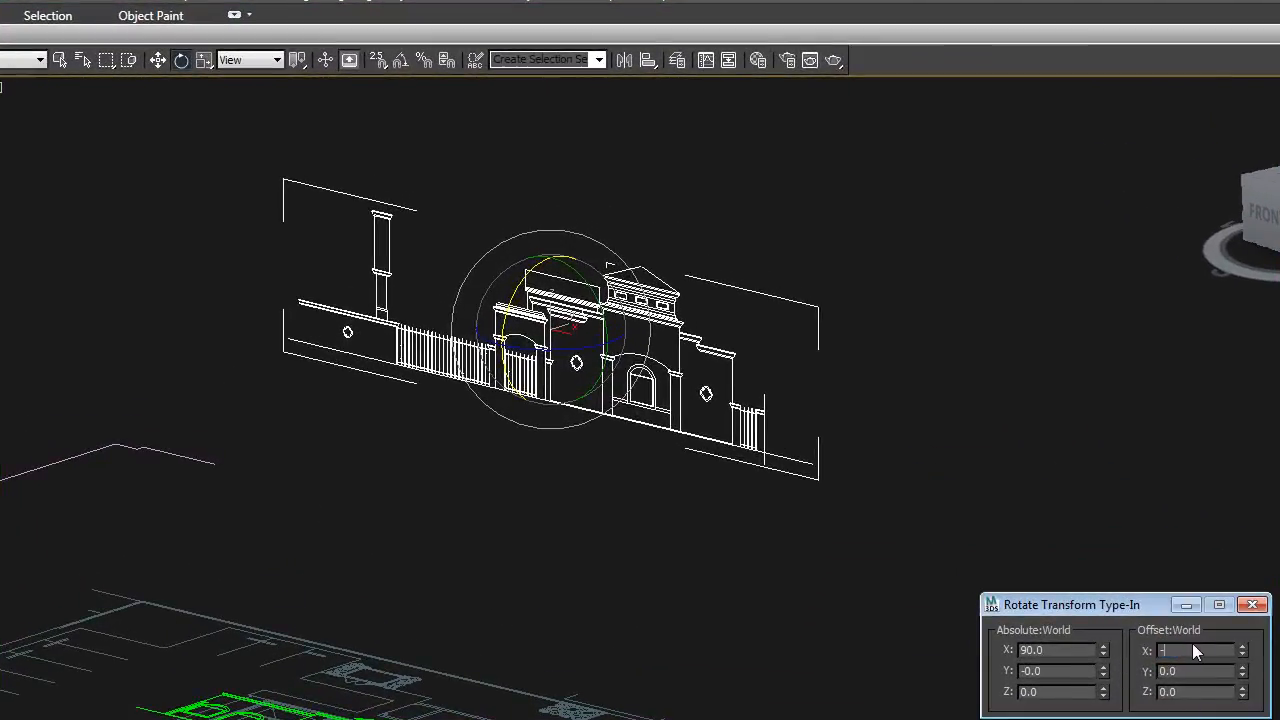
{"action": "key", "text": "Return"}
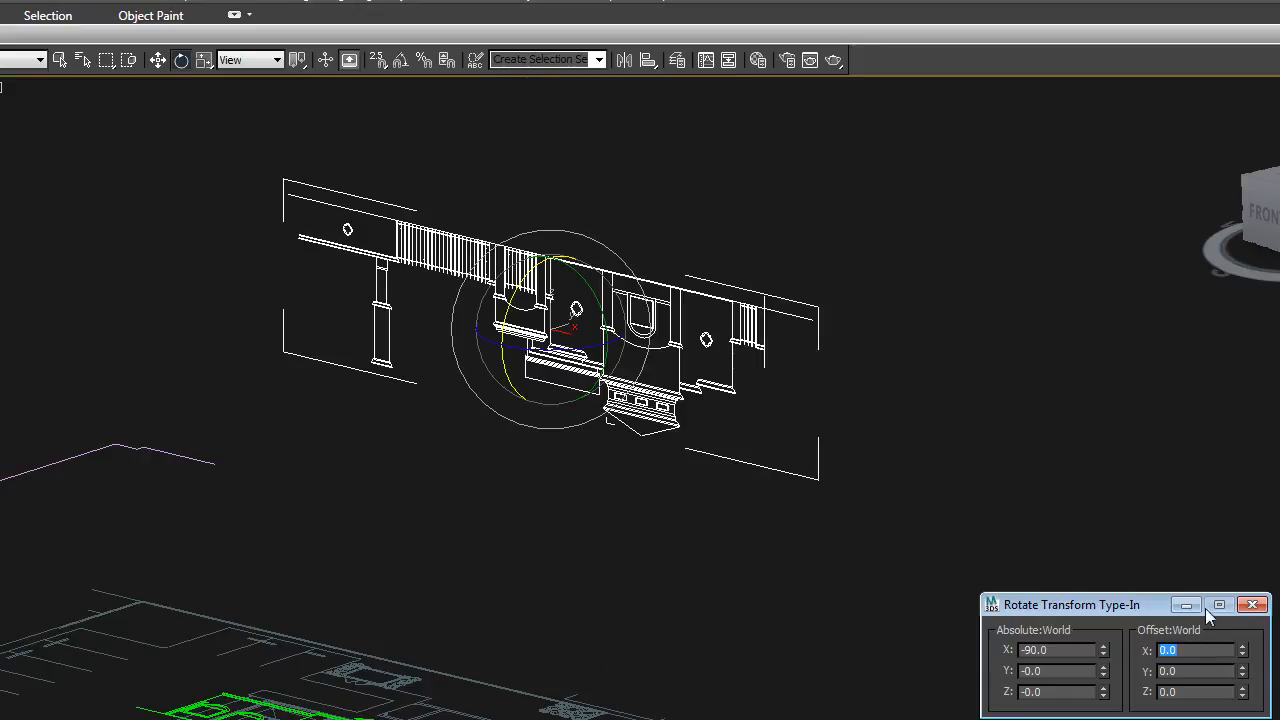
{"action": "left_click", "coordinate": [1252, 604]}
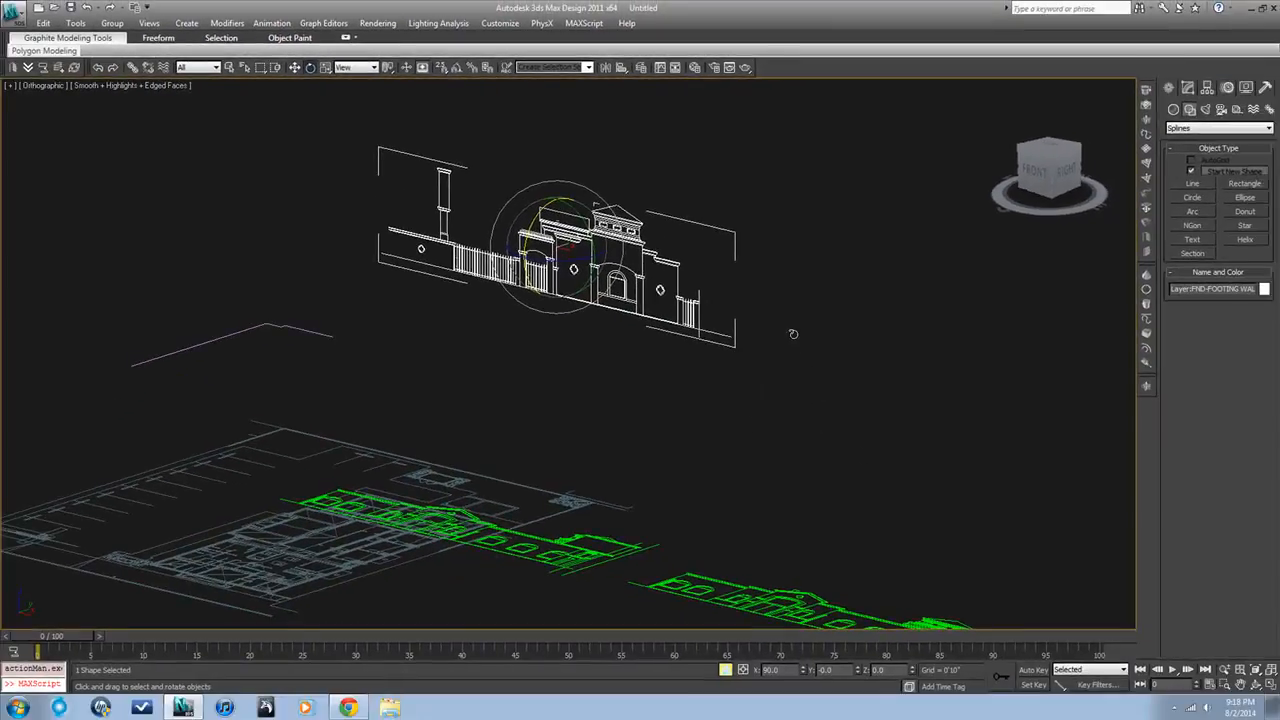
Deselect the upright elevation and inspect it in the Front view
{"action": "left_click", "coordinate": [793, 356]}
{"action": "left_click", "coordinate": [635, 292]}
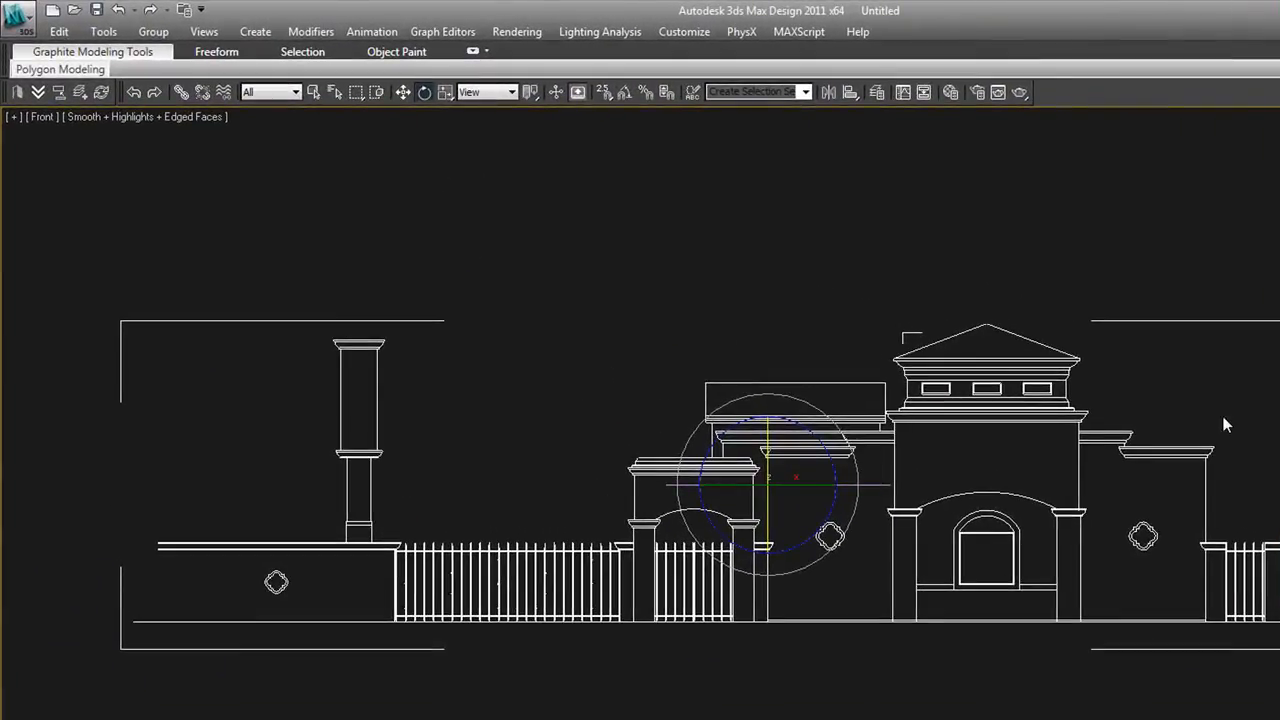
{"action": "left_click", "coordinate": [1226, 425]}
{"action": "scroll", "coordinate": [1183, 535], "scroll_direction": "down", "scroll_amount": 5}
{"action": "scroll", "coordinate": [1129, 518], "scroll_direction": "up", "scroll_amount": 2}
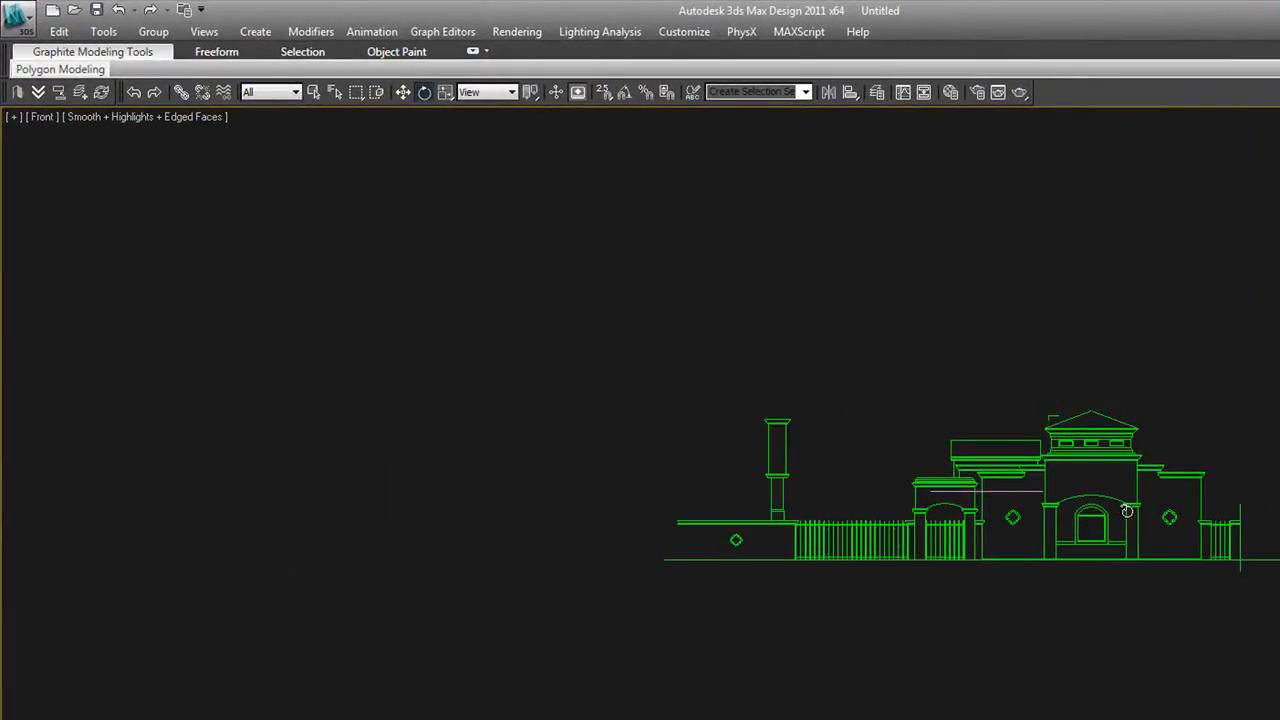
Select the upright elevation and move it farther along Y from the floor plan, working in the Top view
{"action": "left_click", "coordinate": [1127, 511]}
{"action": "right_click", "coordinate": [1127, 511]}
{"action": "left_click", "coordinate": [1148, 534]}
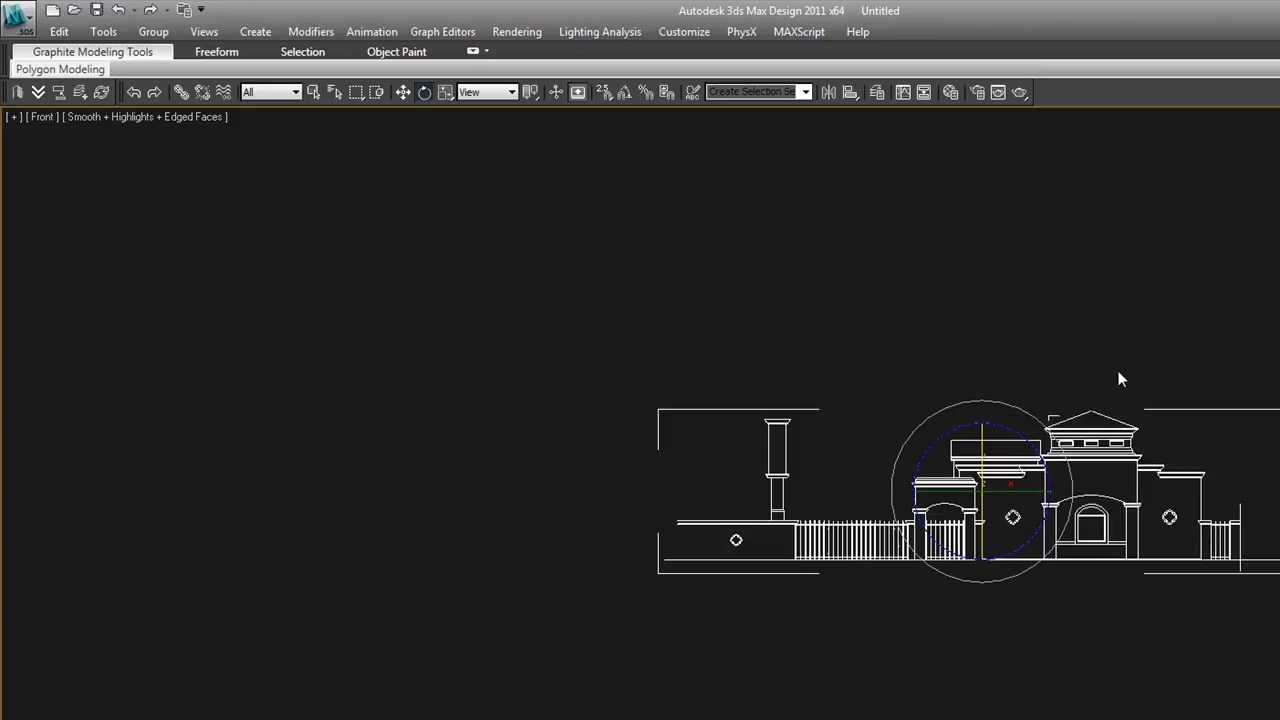
{"action": "key", "text": "t"}
{"action": "scroll", "coordinate": [1108, 490], "scroll_direction": "down", "scroll_amount": 4}
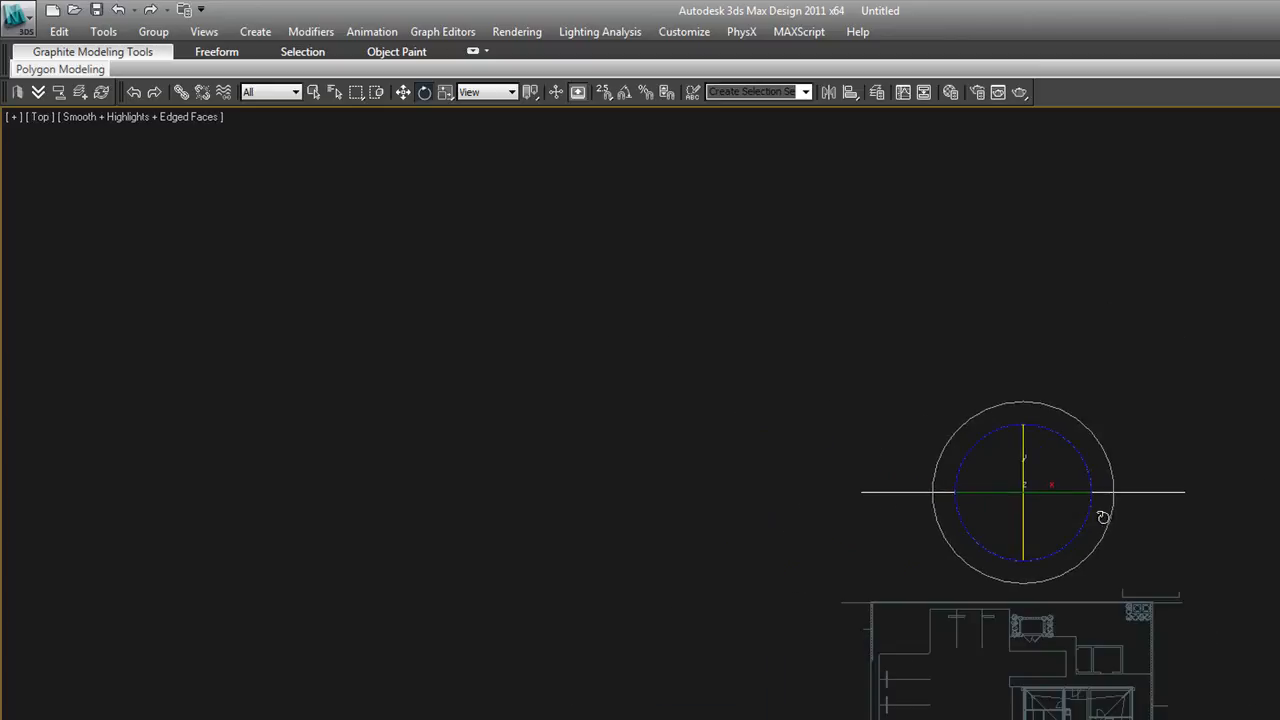
{"action": "scroll", "coordinate": [1100, 510], "scroll_direction": "down", "scroll_amount": 2}
{"action": "key", "text": "w"}
{"action": "left_click_drag", "start_coordinate": [1045, 449], "coordinate": [1018, 188]}
Check the moved elevation from an angled view, and freeze it
{"action": "middle_click_drag", "start_coordinate": [1109, 402], "coordinate": [1175, 338], "text": "alt"}
{"action": "left_click", "coordinate": [1175, 338]}
{"action": "left_click_drag", "start_coordinate": [1154, 310], "coordinate": [1000, 176]}
{"action": "right_click", "coordinate": [1002, 174]}
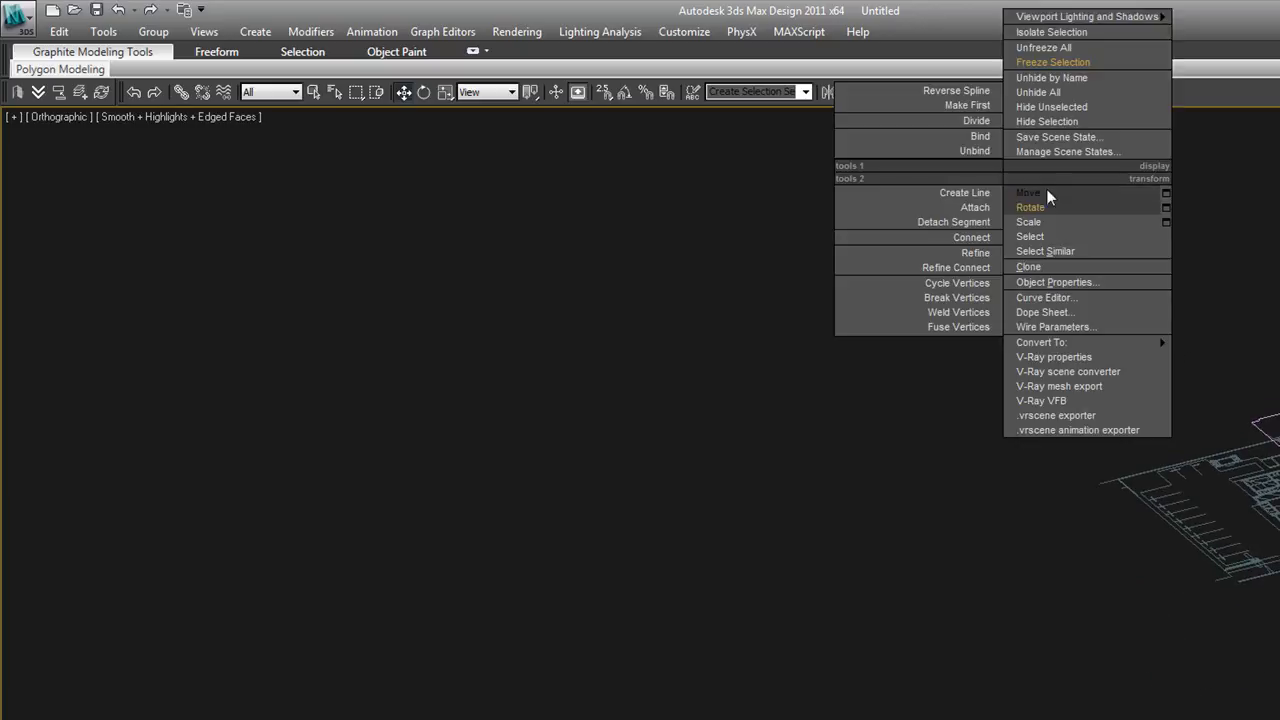
{"action": "left_click", "coordinate": [1062, 63]}
Return to the Front view around the upright elevation and unfreeze all objects
{"action": "key", "text": "f"}
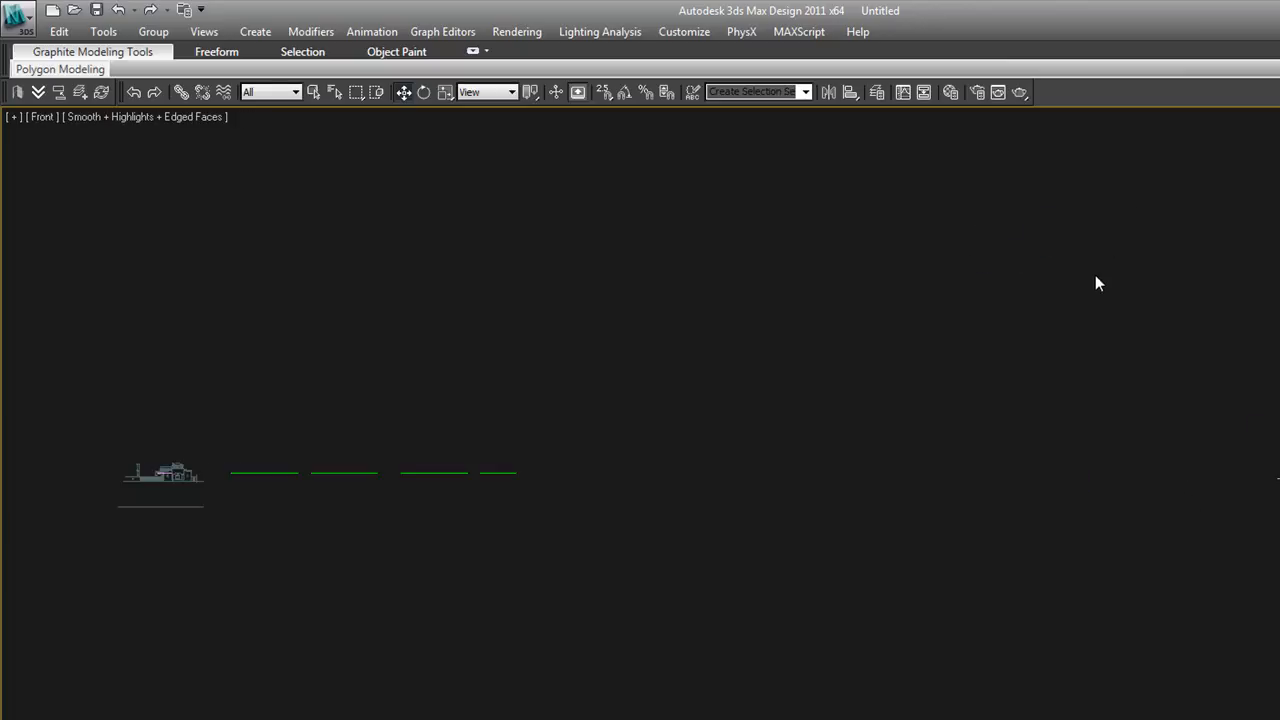
{"action": "middle_click_drag", "start_coordinate": [427, 539], "coordinate": [867, 513]}
{"action": "scroll", "coordinate": [640, 489], "scroll_direction": "up", "scroll_amount": 5}
{"action": "scroll", "coordinate": [700, 448], "scroll_direction": "up", "scroll_amount": 5}
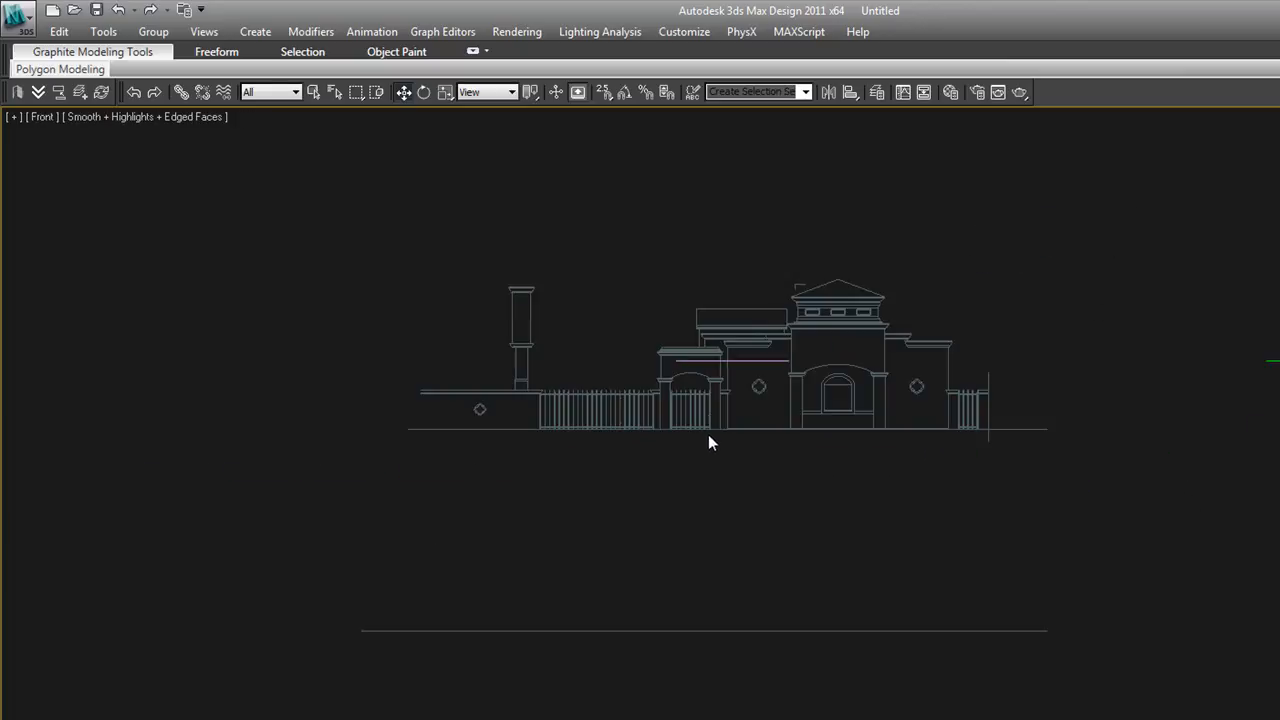
{"action": "right_click", "coordinate": [798, 424]}
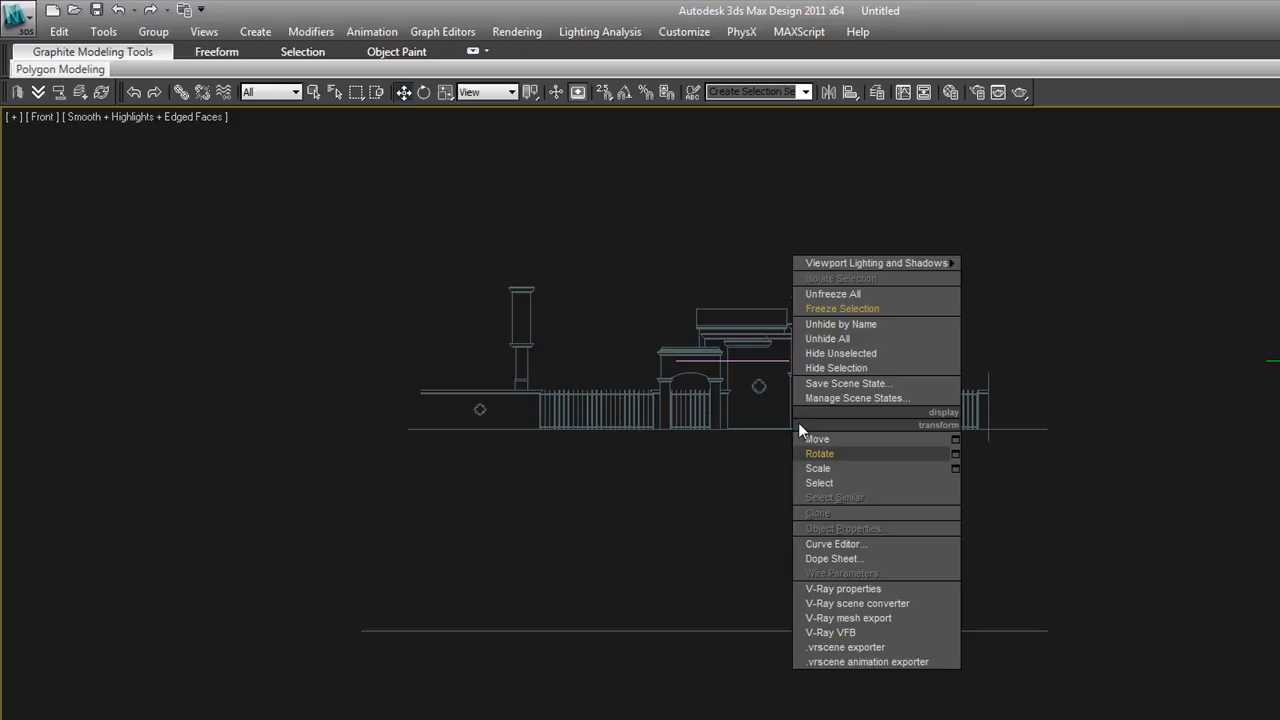
{"action": "left_click", "coordinate": [852, 296]}
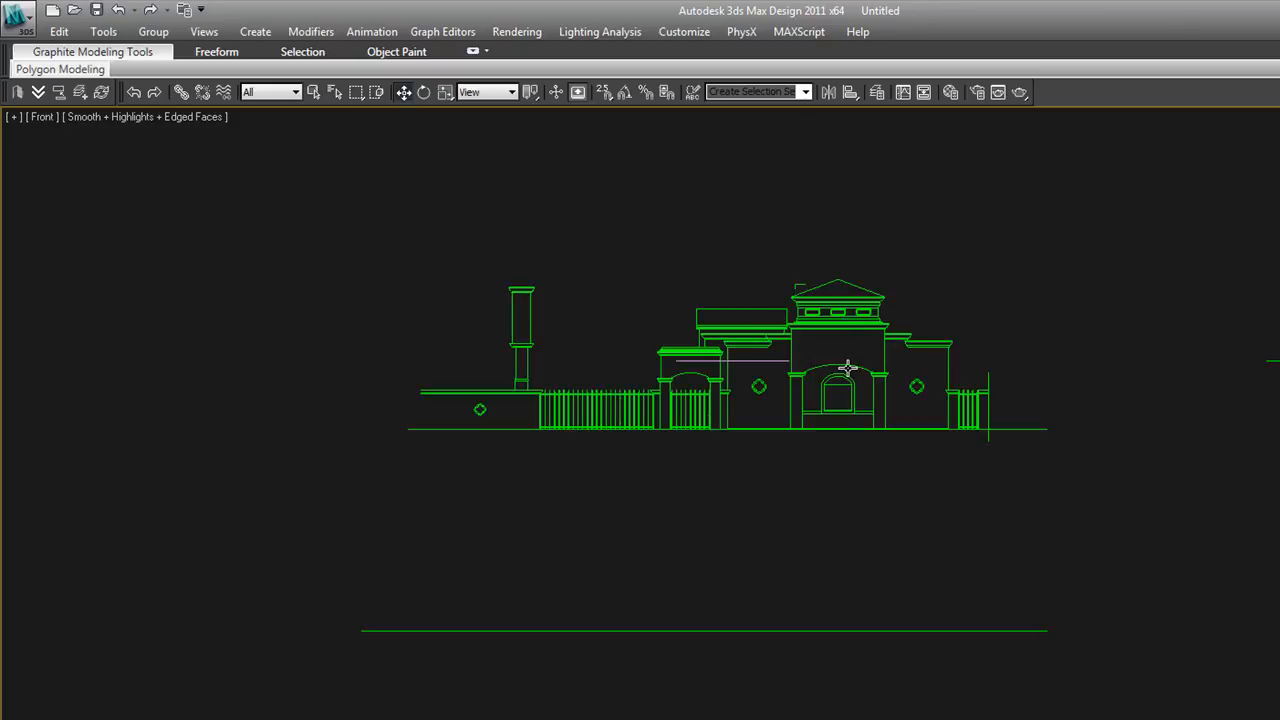
Select the elevation and move it vertically with snapping in wireframe, aligning its ground line with the purple reference line
{"action": "left_click", "coordinate": [848, 371]}
{"action": "left_click_drag", "start_coordinate": [720, 342], "coordinate": [720, 244]}
{"action": "key", "text": "F3"}
{"action": "key", "text": "s"}
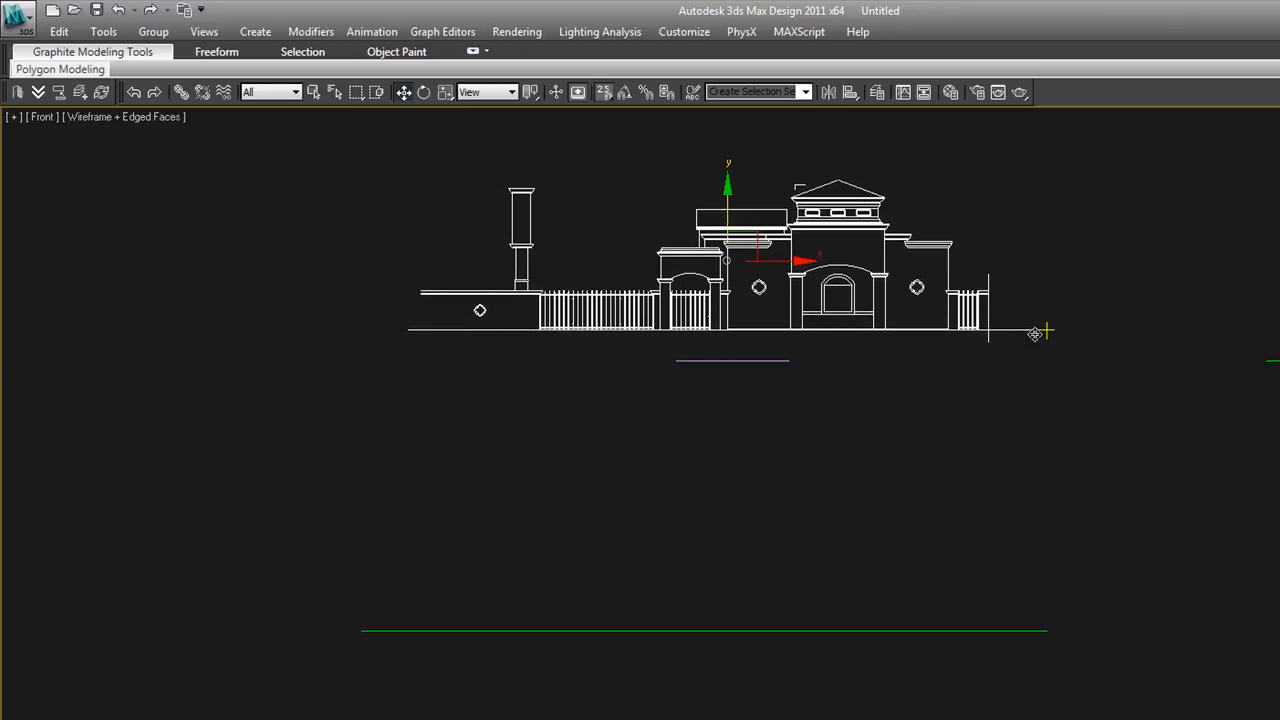
{"action": "left_click_drag", "start_coordinate": [1035, 334], "coordinate": [792, 358]}
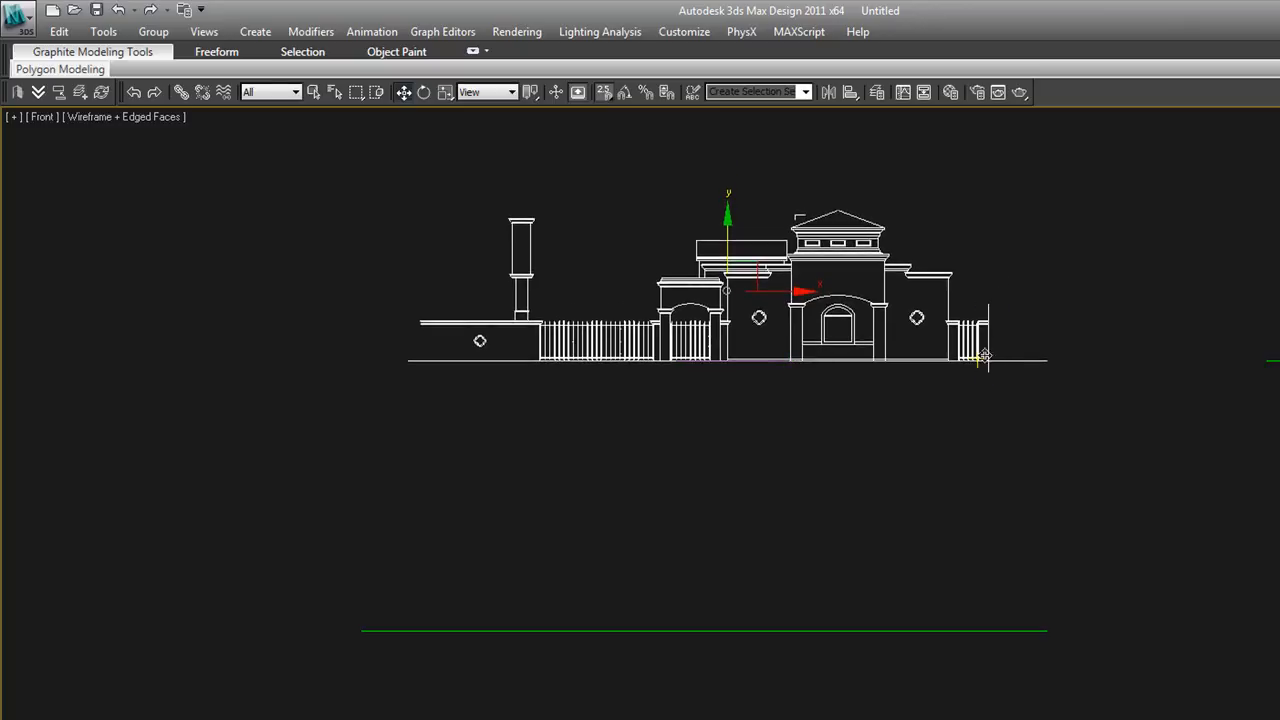
Freeze the aligned elevation
{"action": "left_click", "coordinate": [1026, 250]}
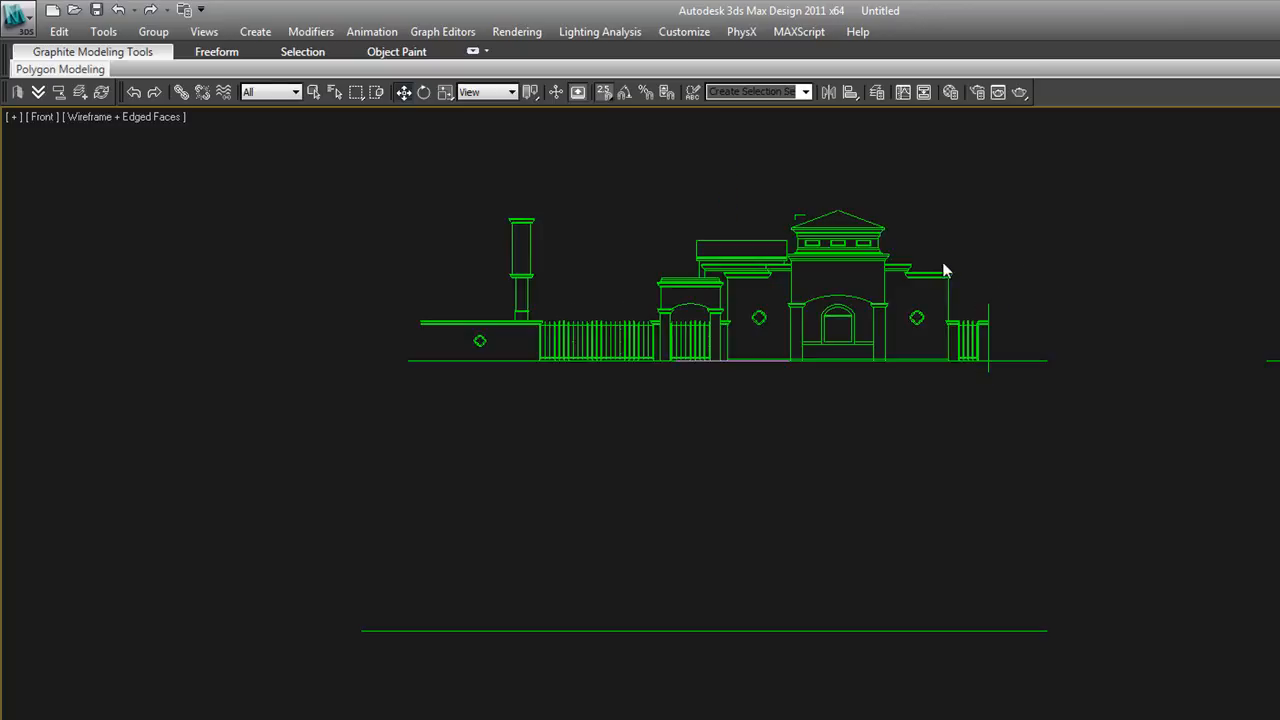
{"action": "left_click", "coordinate": [876, 260]}
{"action": "right_click", "coordinate": [876, 245]}
{"action": "left_click", "coordinate": [945, 146]}
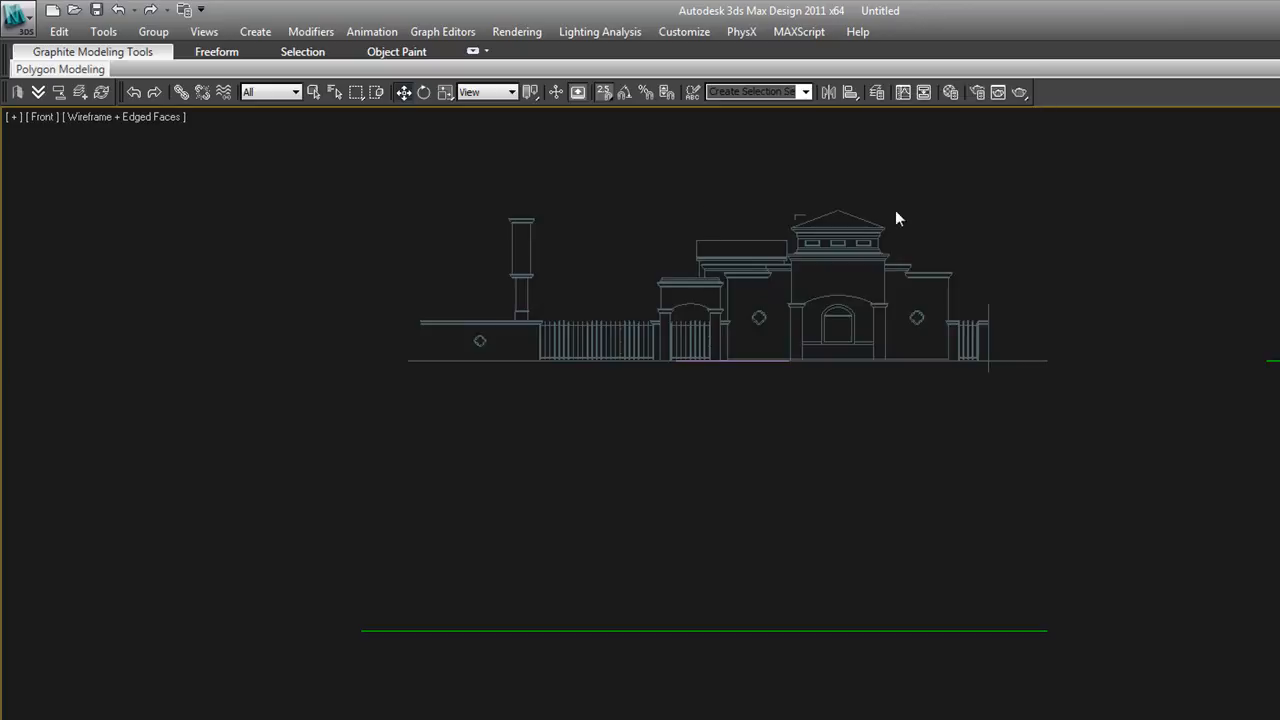
Start a snapped Line along the lower edge of the central block's upper wall, with points at both arch ends and both wall edges
{"action": "scroll", "coordinate": [857, 291], "scroll_direction": "up", "scroll_amount": 5}
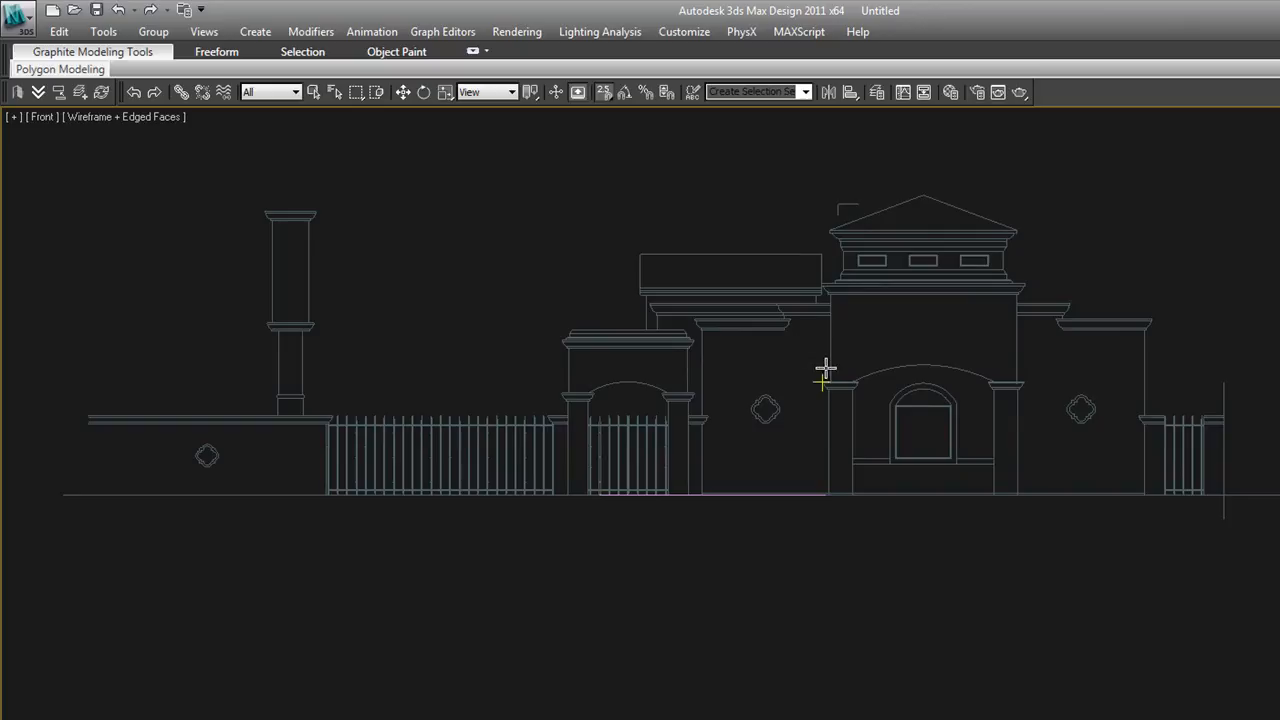
{"action": "scroll", "coordinate": [820, 372], "scroll_direction": "up", "scroll_amount": 3}
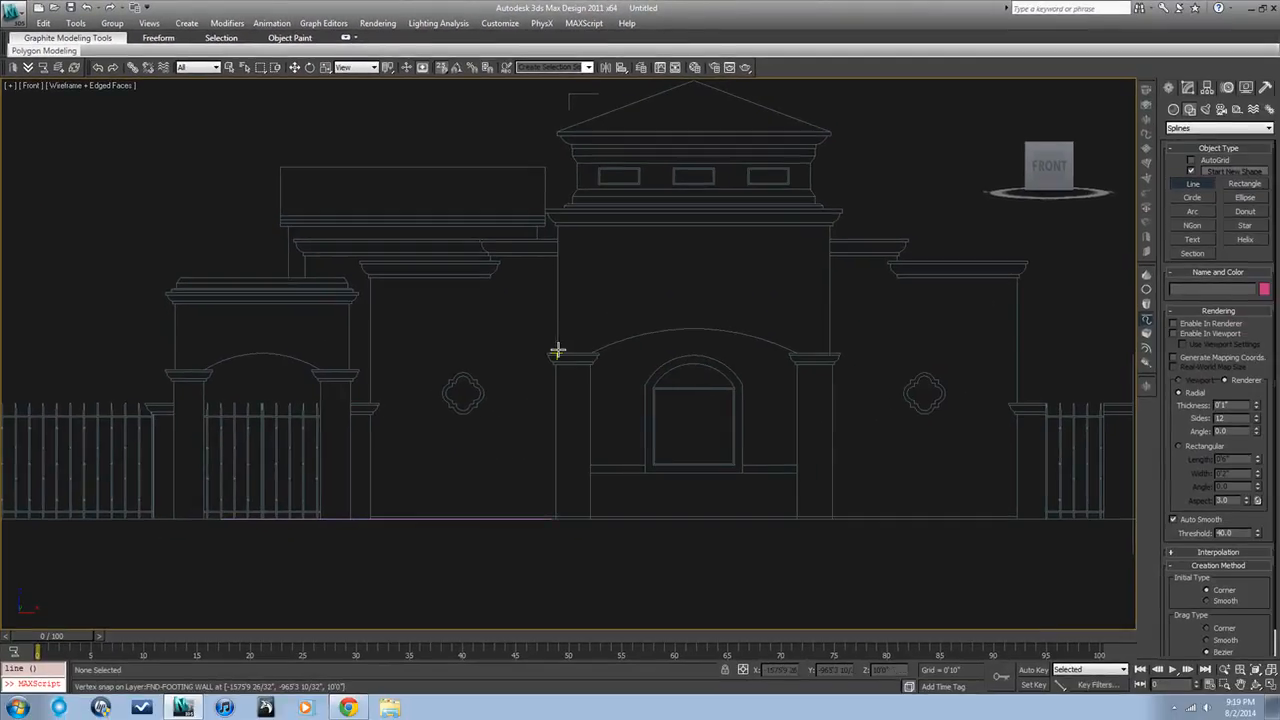
{"action": "left_click", "coordinate": [557, 352]}
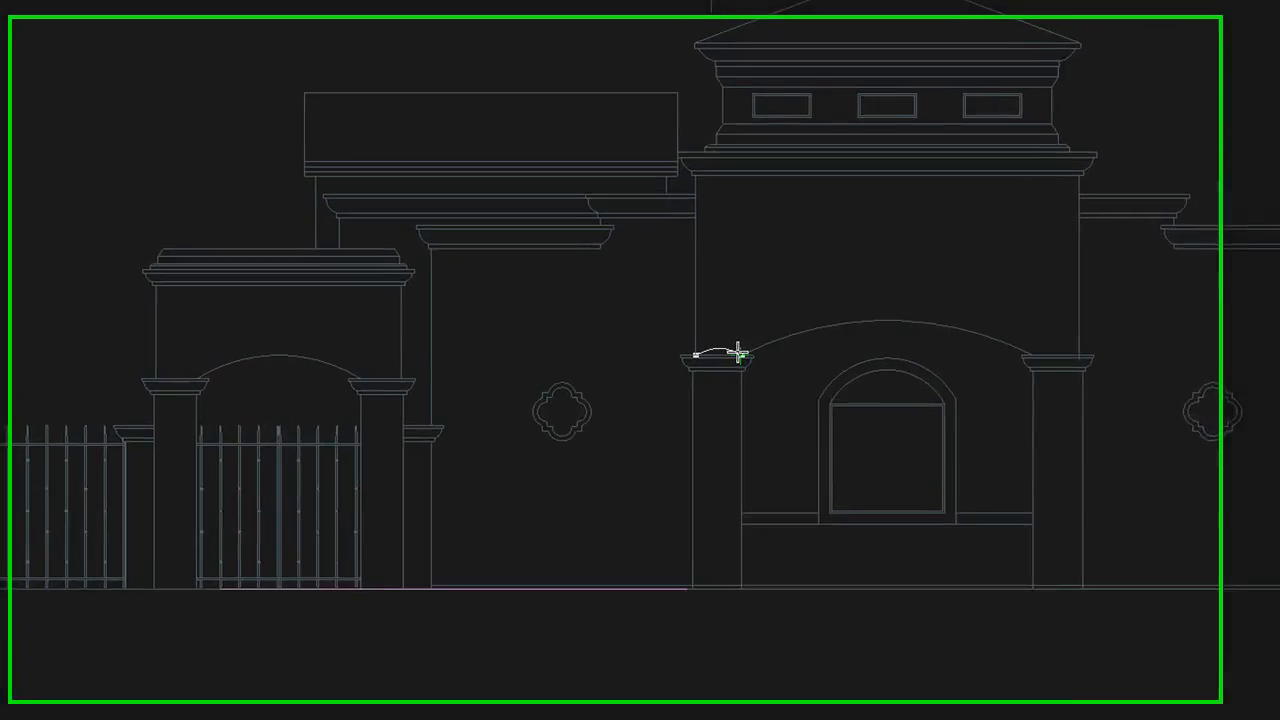
{"action": "left_click", "coordinate": [610, 352]}
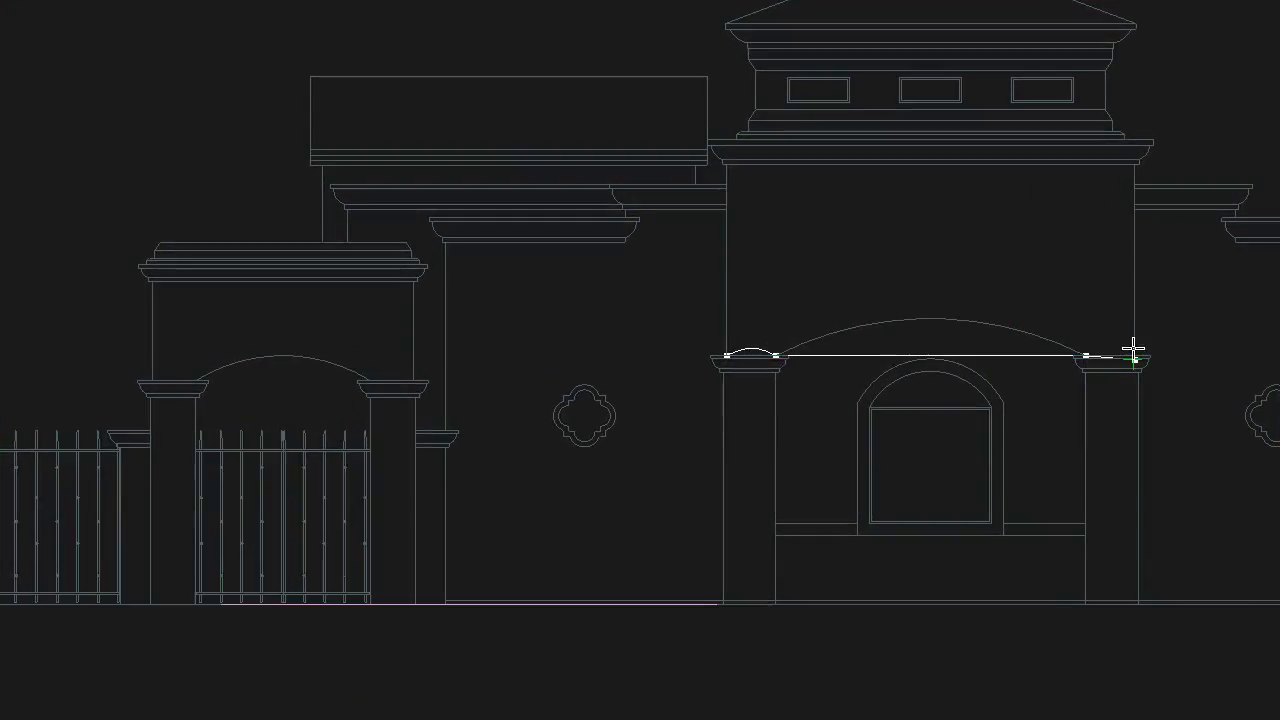
{"action": "scroll", "coordinate": [1132, 357], "scroll_direction": "up", "scroll_amount": 3}
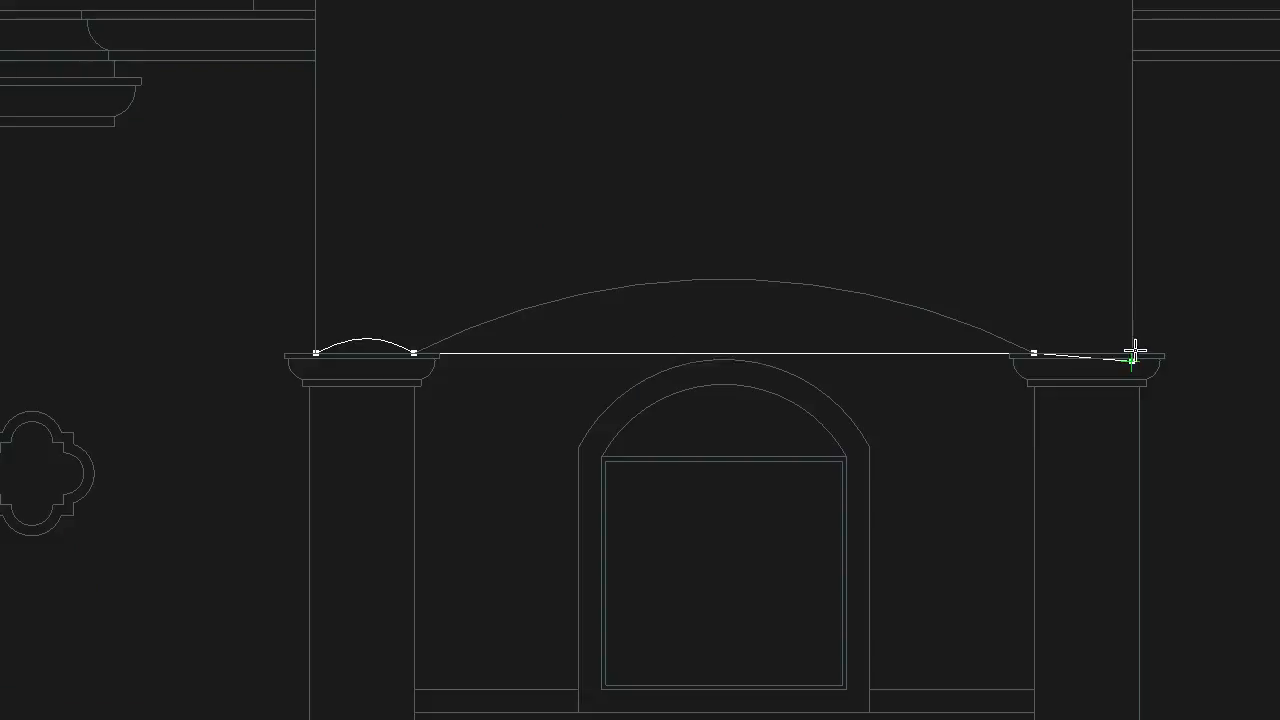
{"action": "scroll", "coordinate": [1068, 314], "scroll_direction": "up", "scroll_amount": 3}
{"action": "scroll", "coordinate": [1136, 342], "scroll_direction": "up", "scroll_amount": 2}
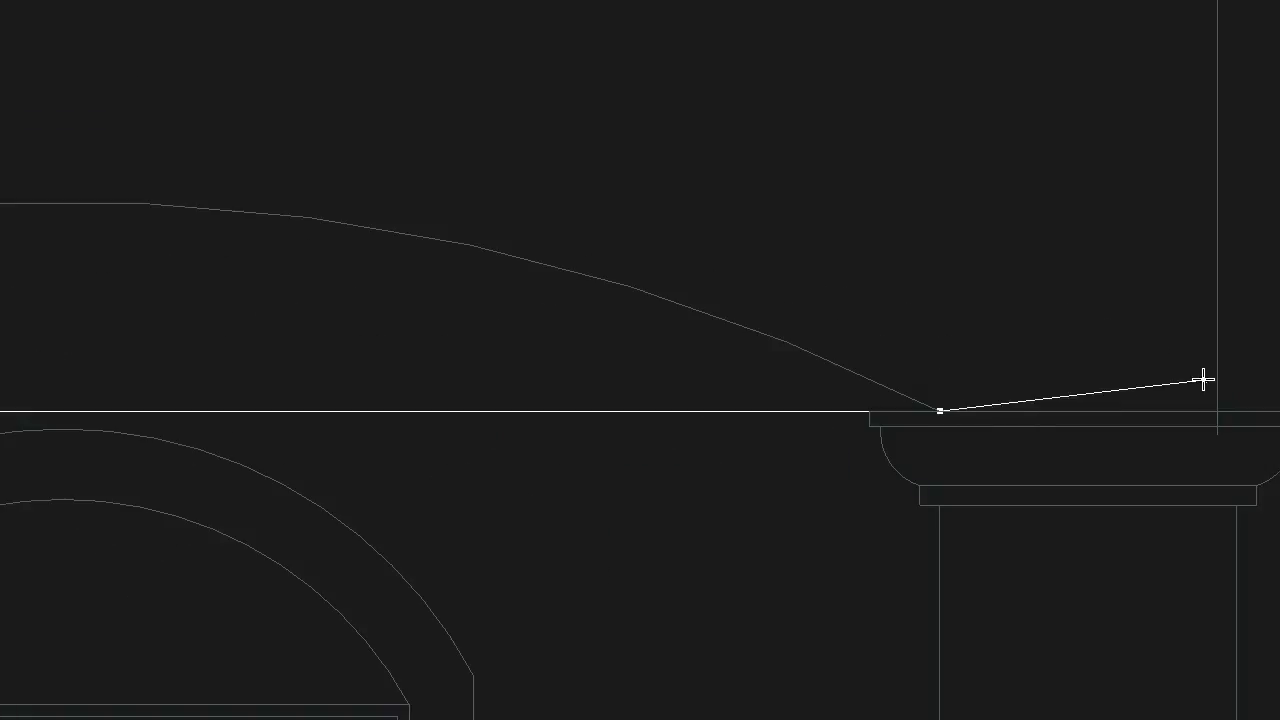
{"action": "left_click", "coordinate": [1216, 390]}
Continue the line through the wall's upper corners beneath the cornice and close the spline at its starting point
{"action": "scroll", "coordinate": [1214, 686], "scroll_direction": "down", "scroll_amount": 5}
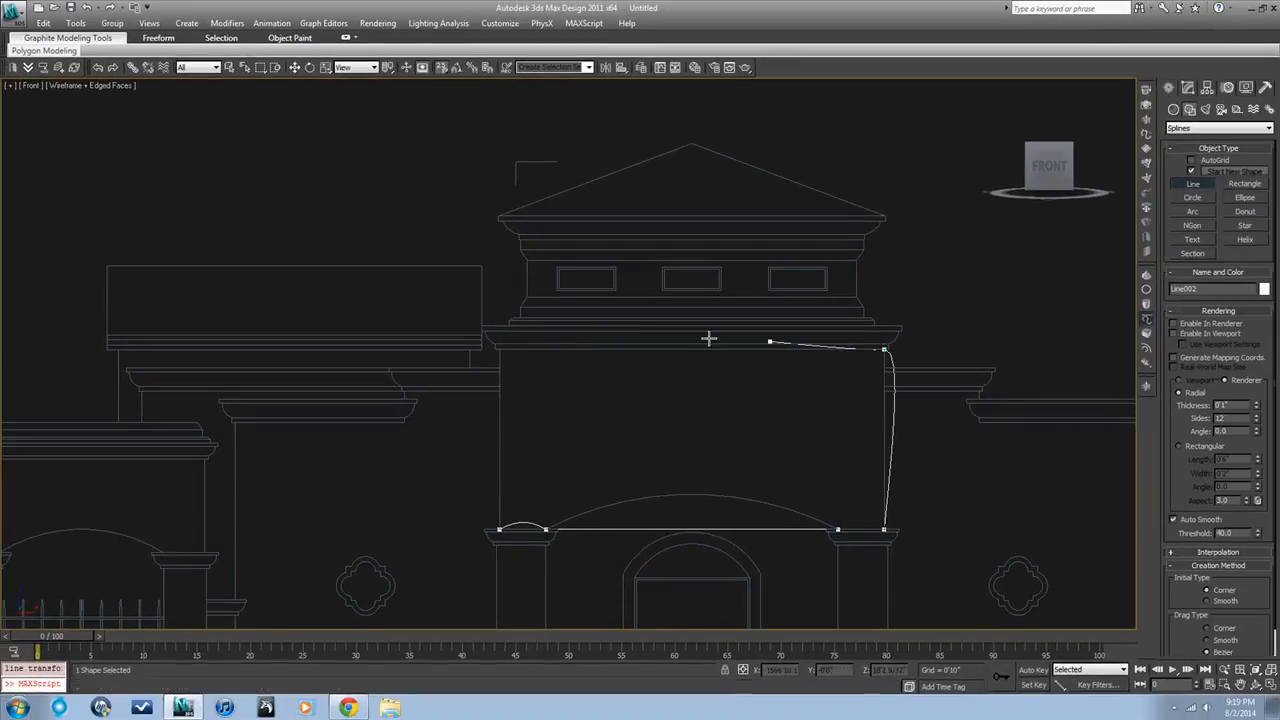
{"action": "left_click", "coordinate": [499, 499]}
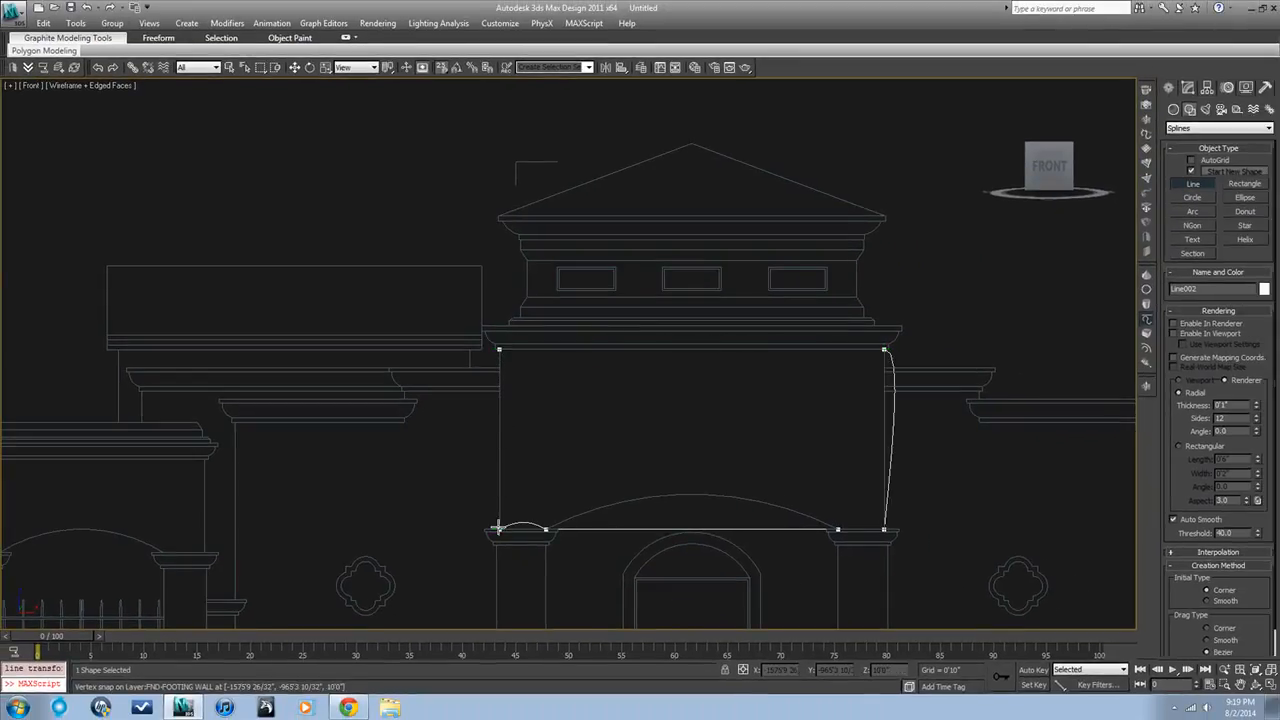
{"action": "left_click", "coordinate": [497, 527]}
{"action": "left_click", "coordinate": [648, 392]}
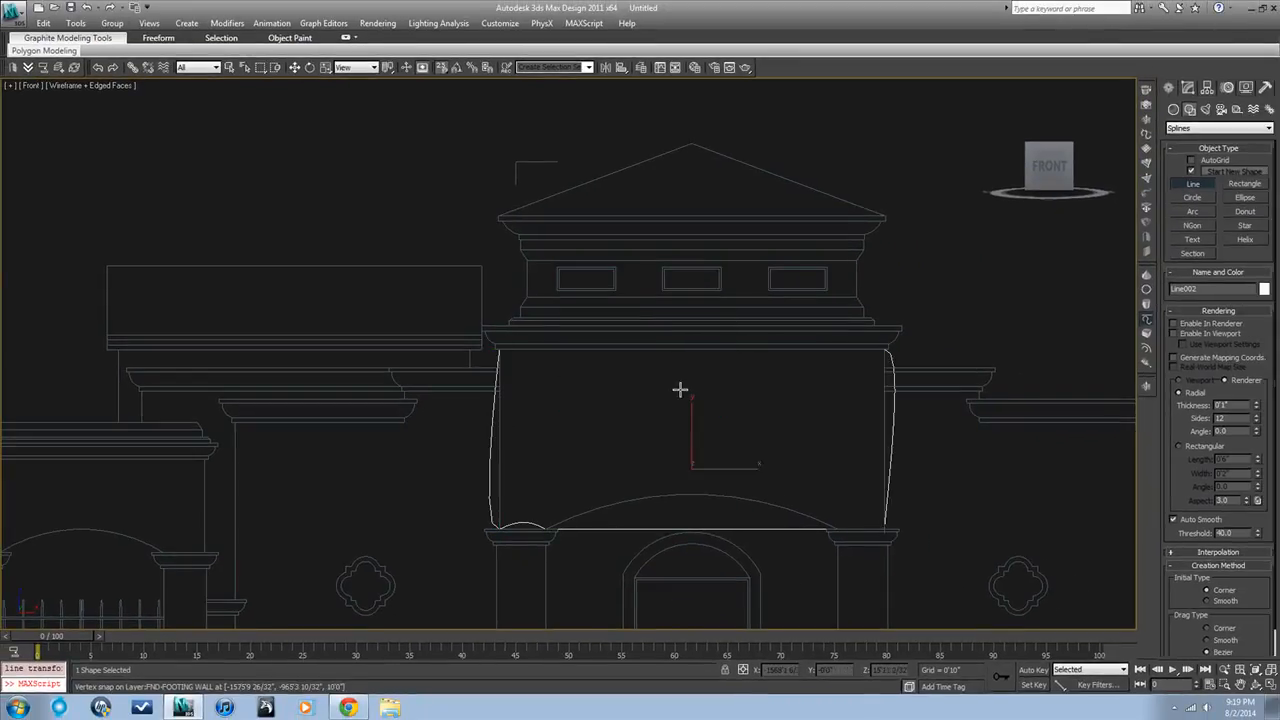
{"action": "right_click", "coordinate": [680, 390]}
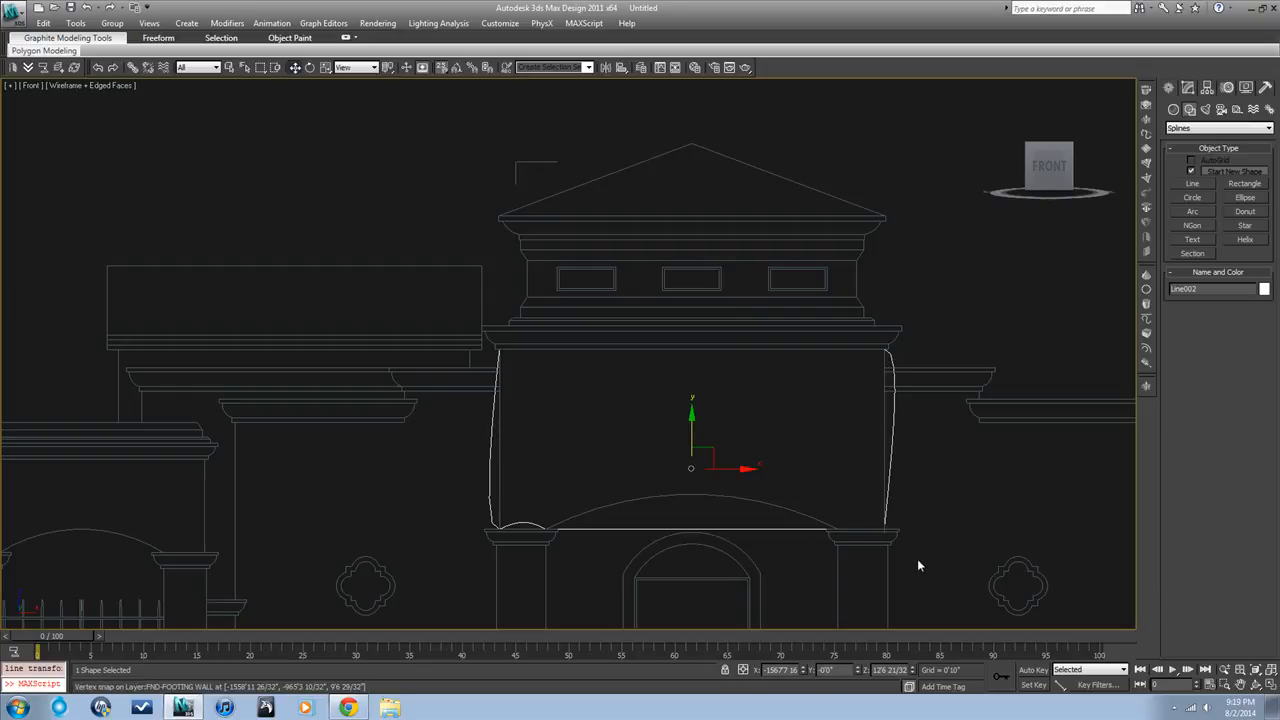
Select all vertices of the wall outline and convert them to Corner
{"action": "left_click", "coordinate": [1188, 87]}
{"action": "left_click", "coordinate": [1173, 143]}
{"action": "left_click", "coordinate": [1196, 152]}
{"action": "left_click_drag", "start_coordinate": [940, 570], "coordinate": [470, 292]}
{"action": "right_click", "coordinate": [565, 368]}
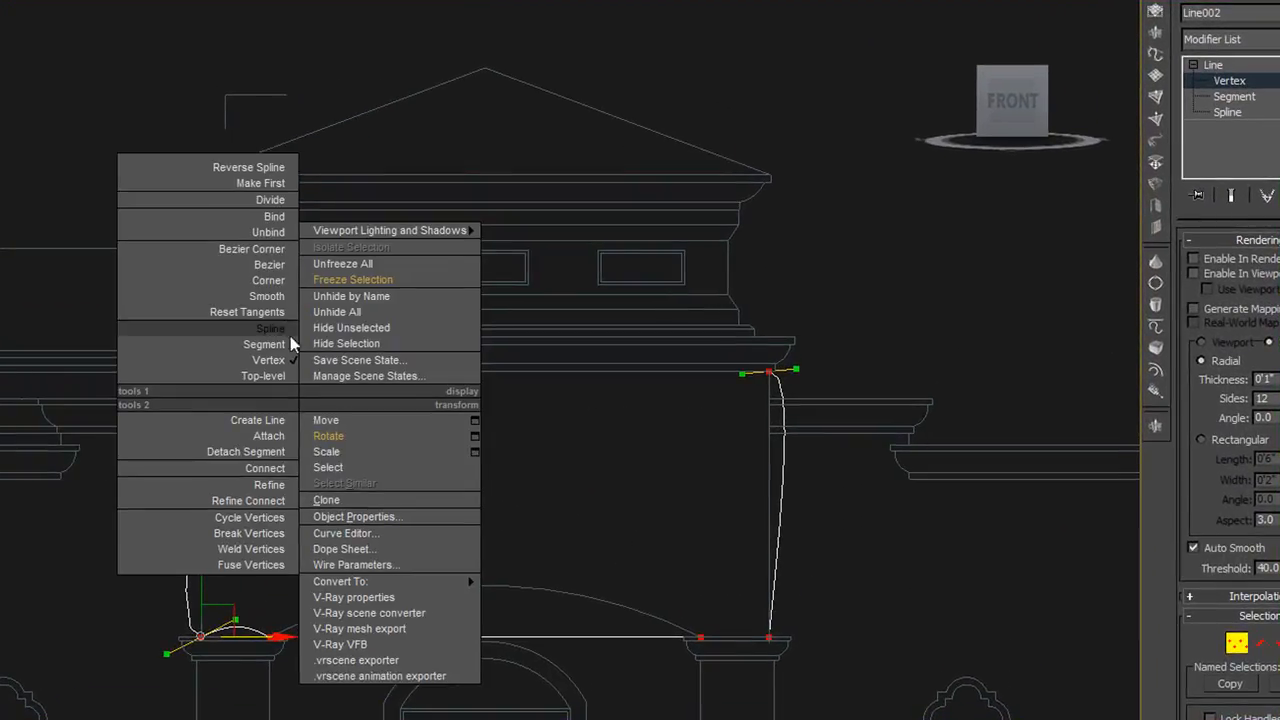
{"action": "left_click", "coordinate": [277, 282]}
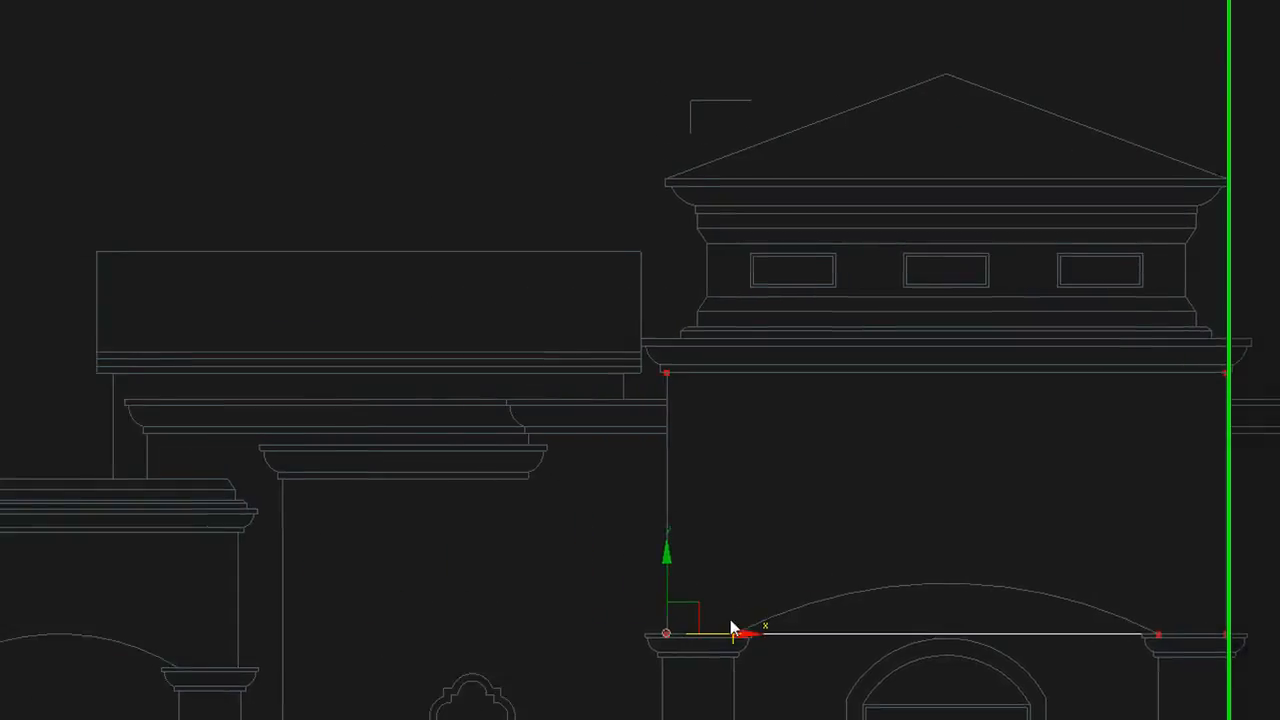
Select the two vertices at the arch ends and convert them to Bezier Corner
{"action": "left_click_drag", "start_coordinate": [318, 597], "coordinate": [794, 690]}
{"action": "left_click_drag", "start_coordinate": [1250, 686], "coordinate": [1245, 684]}
{"action": "right_click", "coordinate": [1233, 595]}
{"action": "left_click", "coordinate": [1162, 451]}
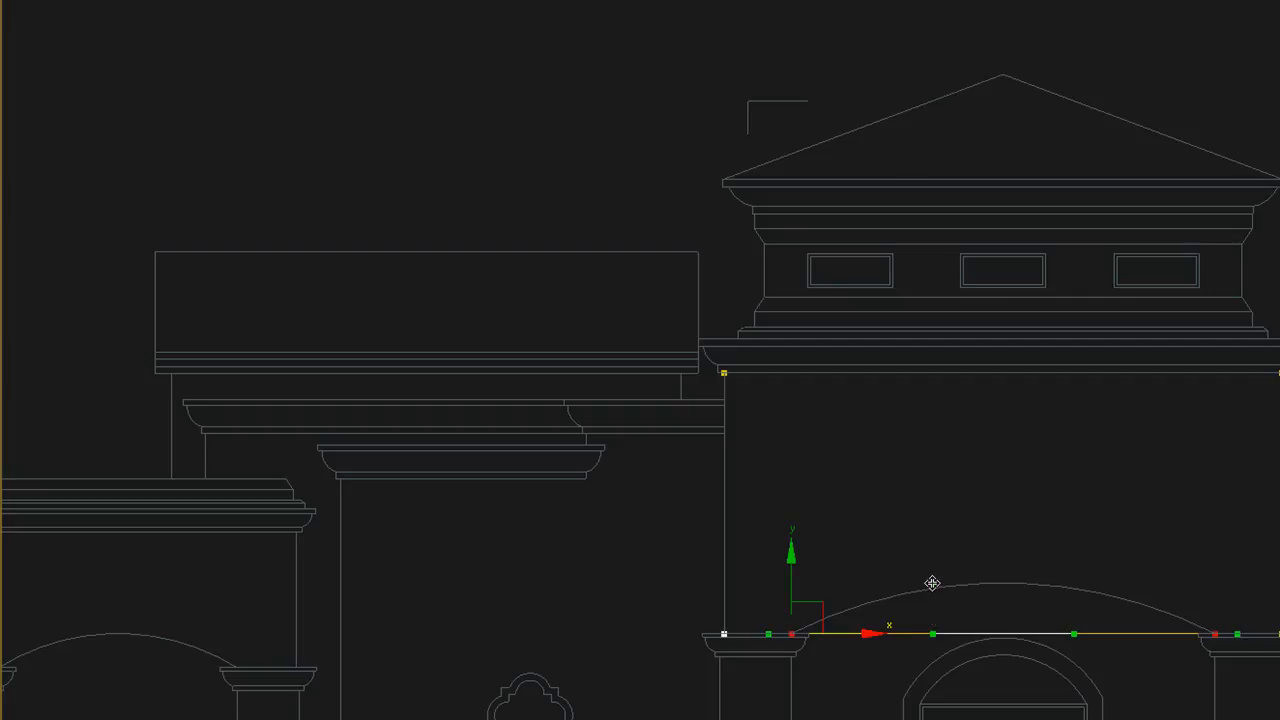
Adjust the tangent handles of the two arch-end vertices to match the drawn arch, and leave vertex editing
{"action": "left_click_drag", "start_coordinate": [932, 583], "coordinate": [940, 549]}
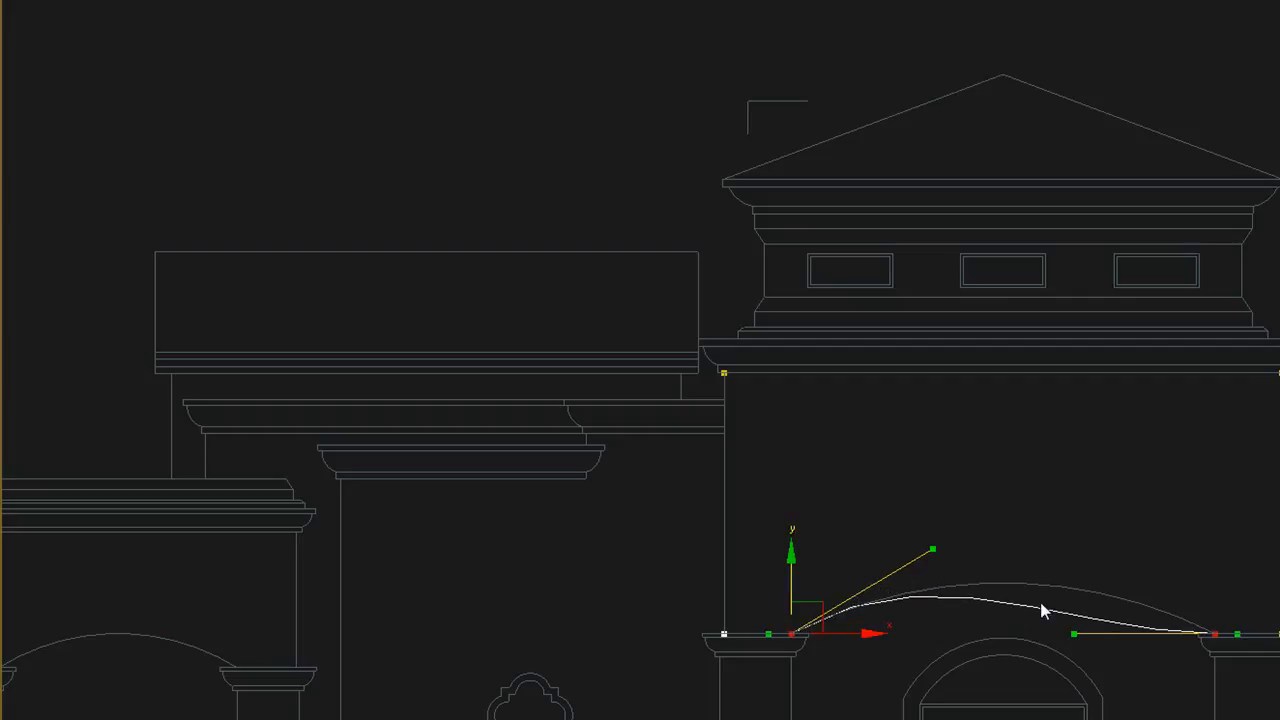
{"action": "left_click_drag", "start_coordinate": [1075, 637], "coordinate": [1134, 589]}
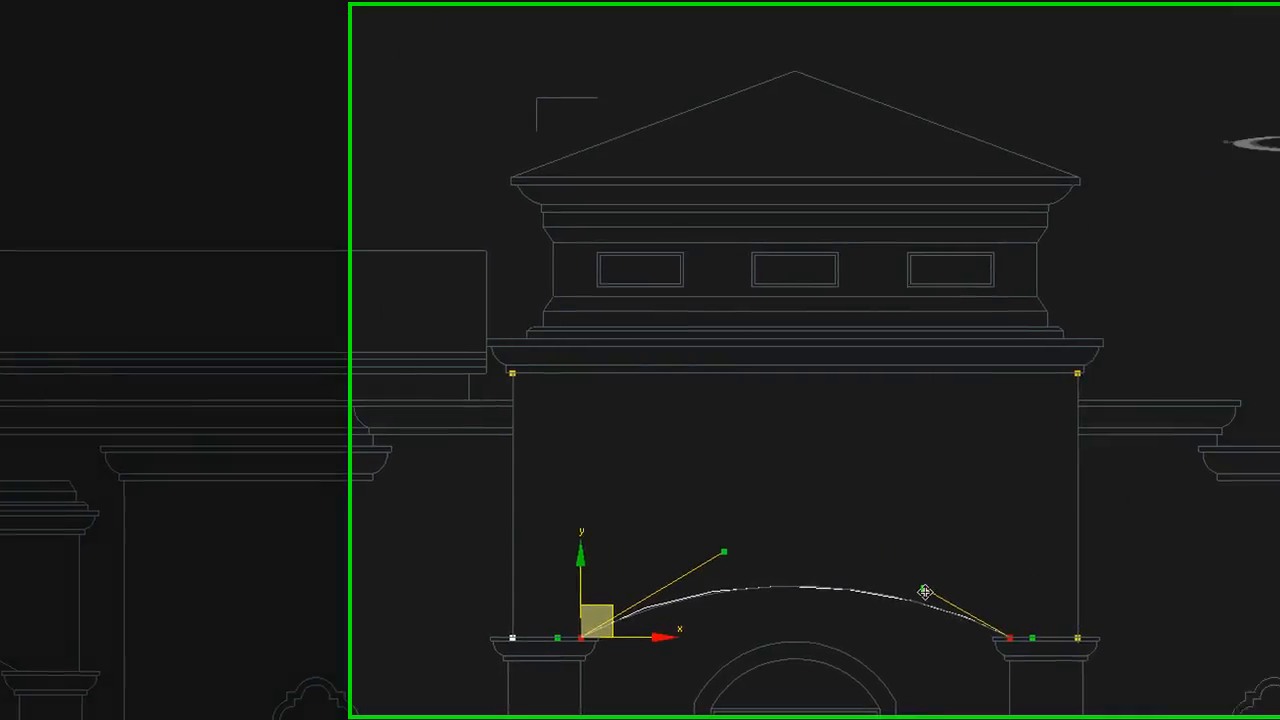
{"action": "left_click", "coordinate": [635, 541]}
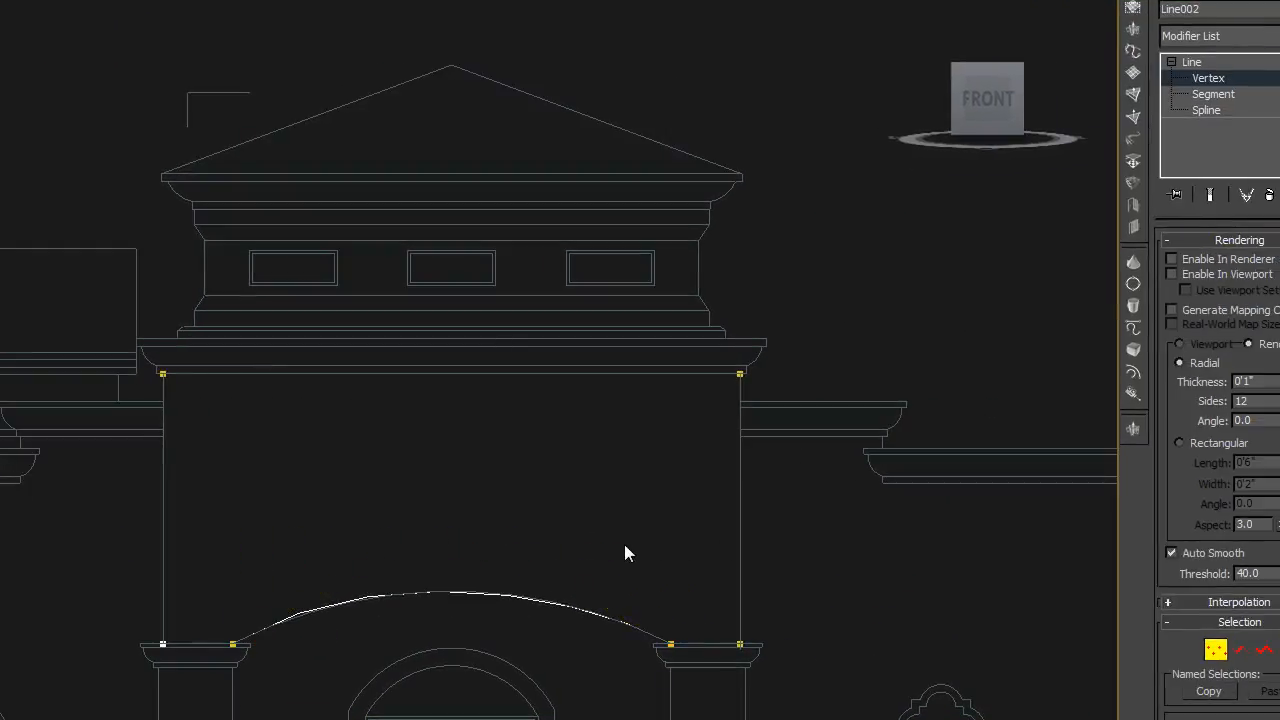
{"action": "left_click", "coordinate": [1215, 651]}
Unfreeze all objects while viewing the wall outline and the elevation from an angle
{"action": "scroll", "coordinate": [551, 489], "scroll_direction": "down", "scroll_amount": 6}
{"action": "middle_click_drag", "start_coordinate": [538, 567], "coordinate": [690, 614], "text": "alt"}
{"action": "scroll", "coordinate": [607, 636], "scroll_direction": "down", "scroll_amount": 7}
{"action": "scroll", "coordinate": [607, 638], "scroll_direction": "down", "scroll_amount": 7}
{"action": "scroll", "coordinate": [705, 617], "scroll_direction": "up", "scroll_amount": 3}
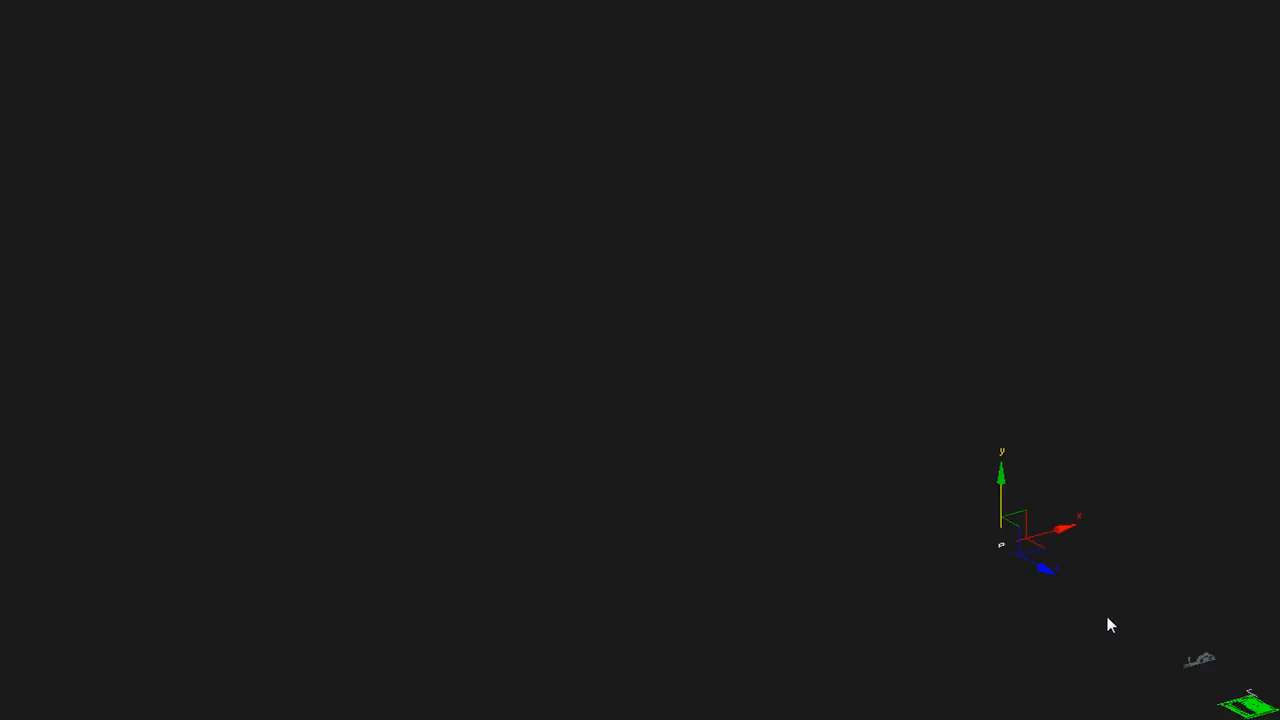
{"action": "left_click", "coordinate": [1188, 623]}
{"action": "right_click", "coordinate": [1198, 575]}
{"action": "left_click", "coordinate": [1240, 487]}
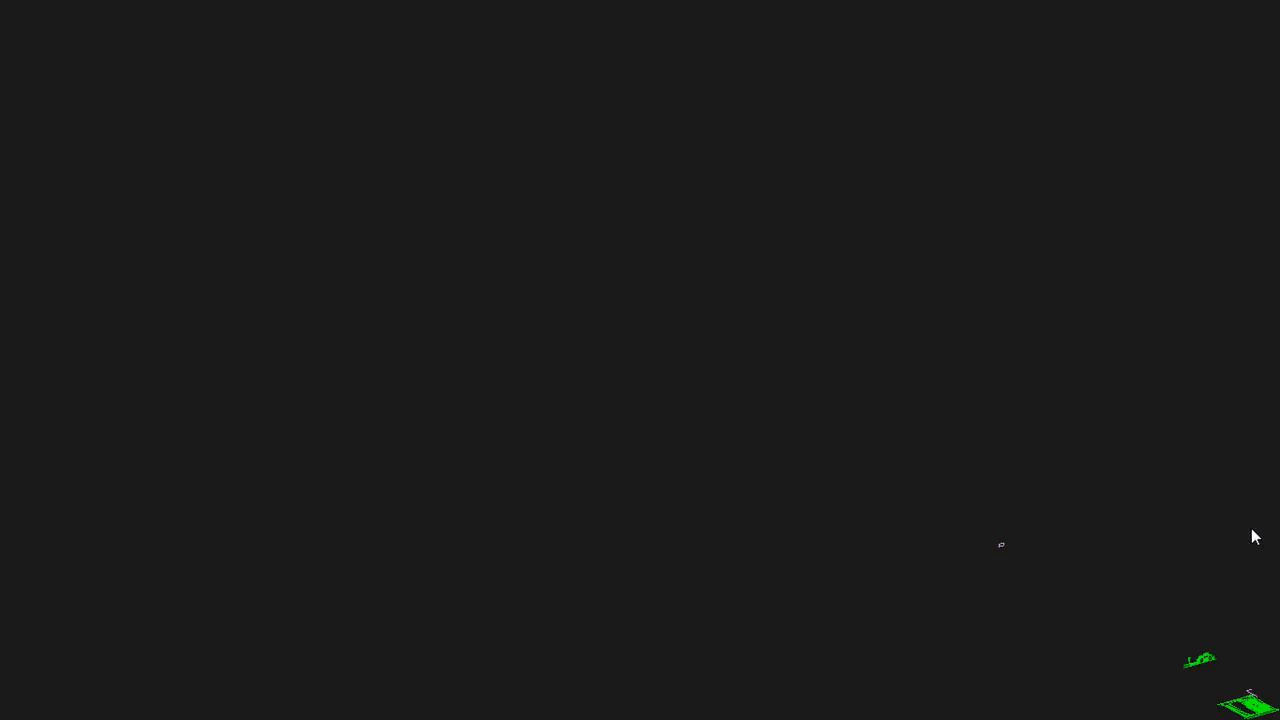
Move the elevation back along its depth axis to sit behind the wall outline, and freeze it
{"action": "left_click", "coordinate": [1206, 658]}
{"action": "left_click_drag", "start_coordinate": [1170, 645], "coordinate": [889, 461]}
{"action": "right_click", "coordinate": [966, 461]}
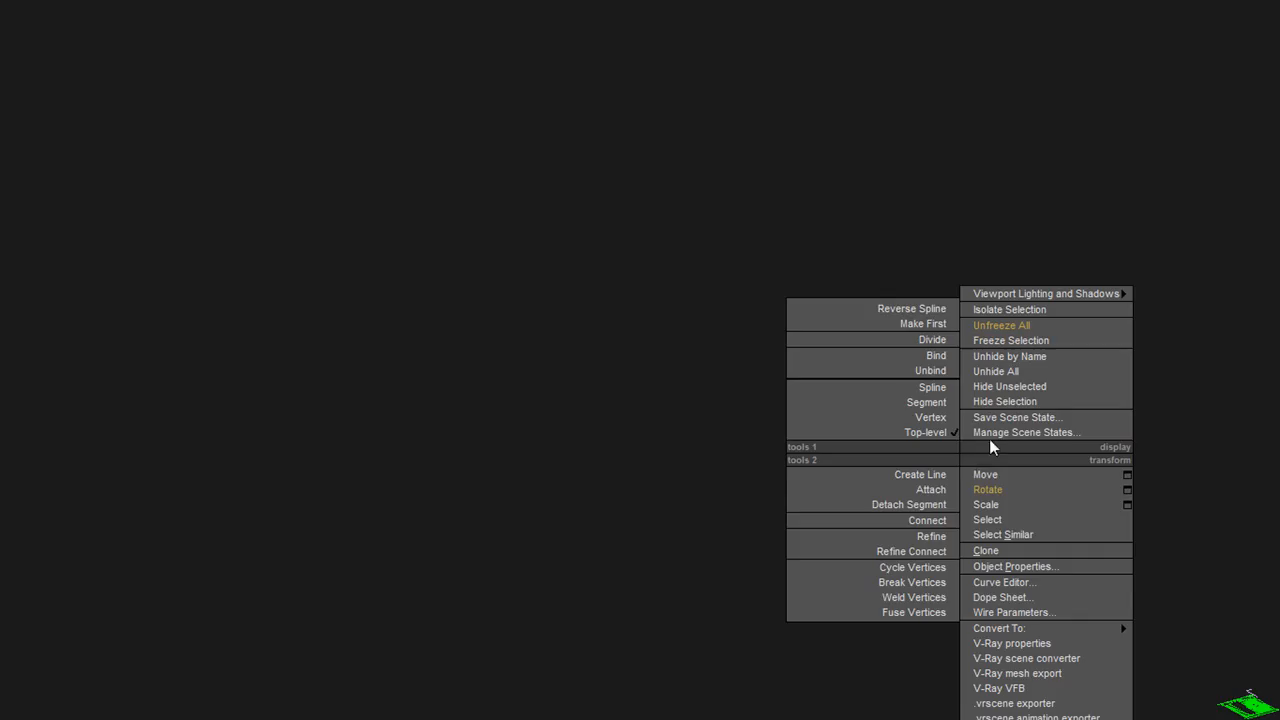
{"action": "left_click", "coordinate": [1033, 341]}
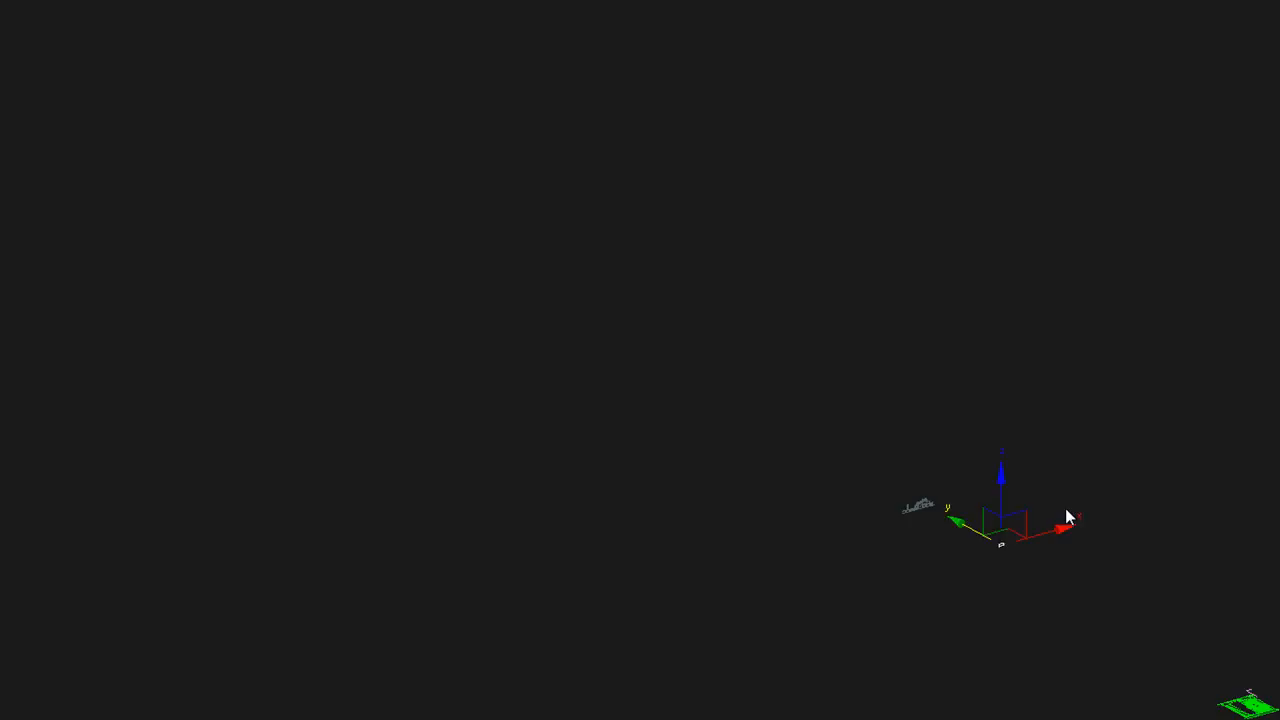
Apply an Extrude modifier to the arched wall outline with an amount of 8 inches
{"action": "key", "text": "f"}
{"action": "key", "text": "z"}
{"action": "scroll", "coordinate": [1064, 513], "scroll_direction": "down", "scroll_amount": 3}
{"action": "middle_click_drag", "start_coordinate": [1065, 515], "coordinate": [1126, 600]}
{"action": "scroll", "coordinate": [1063, 541], "scroll_direction": "down", "scroll_amount": 3}
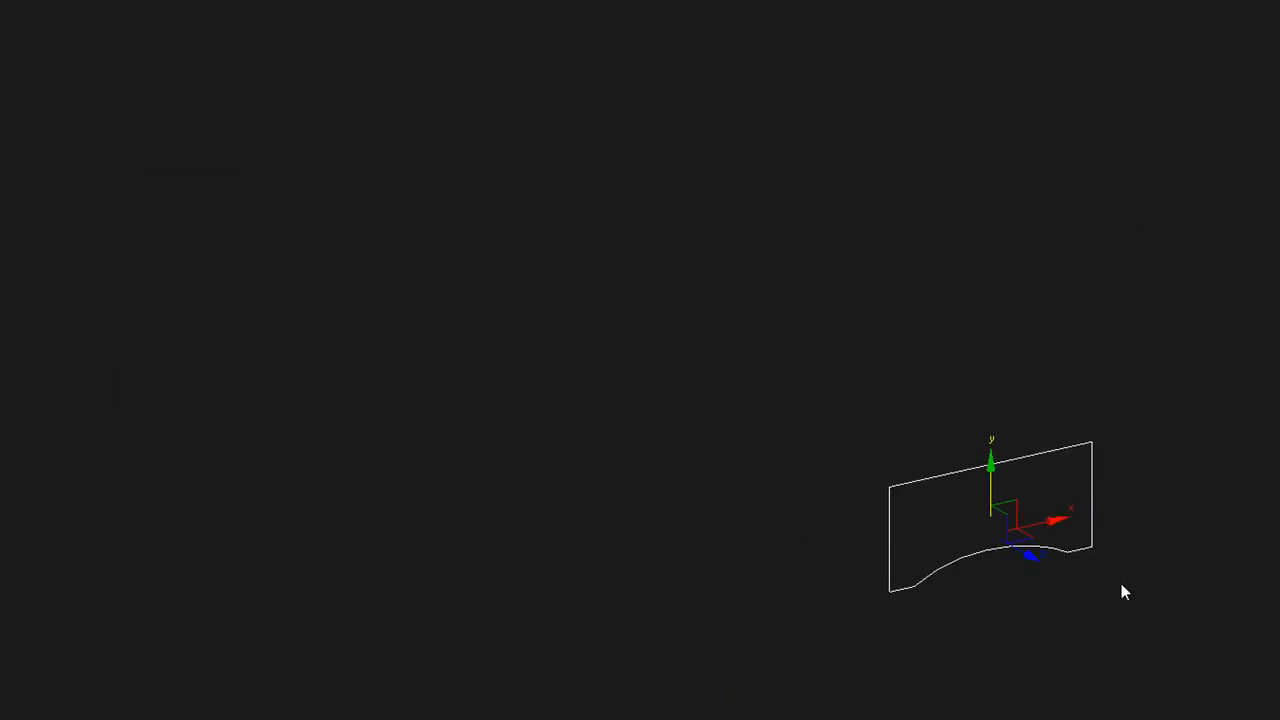
{"action": "left_click", "coordinate": [1171, 400]}
{"action": "left_click_drag", "start_coordinate": [1220, 413], "coordinate": [1121, 425]}
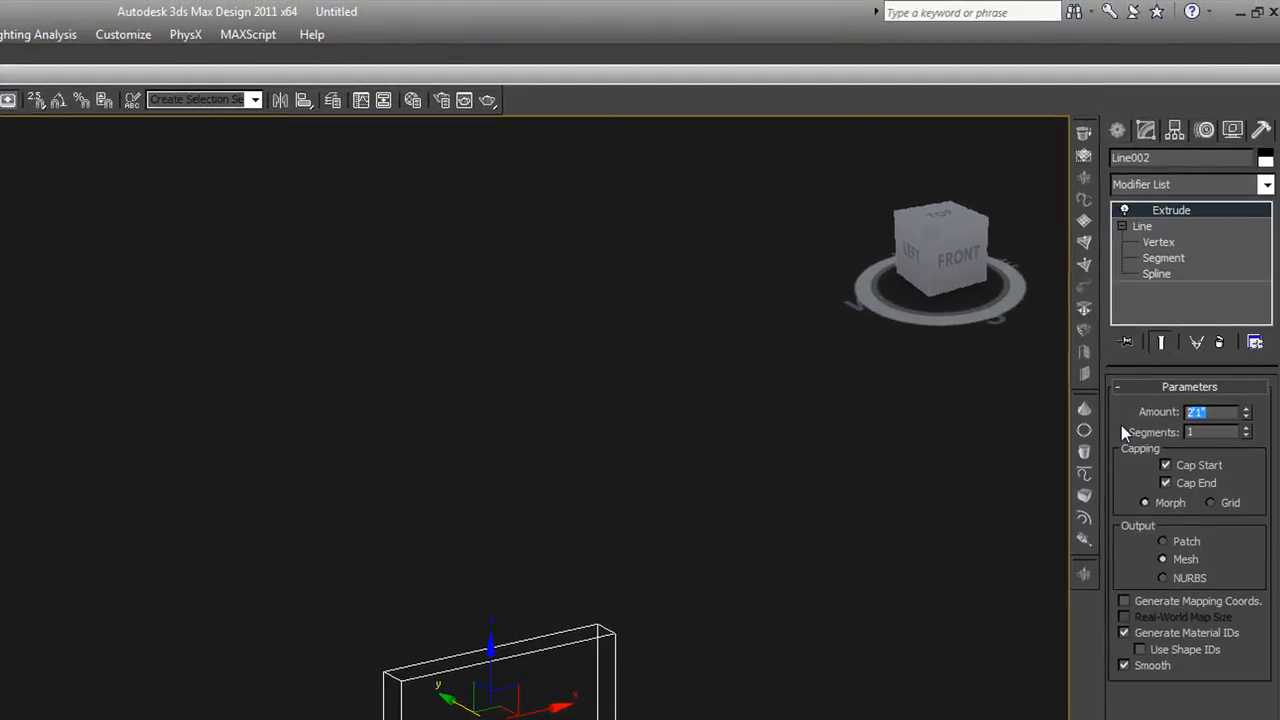
{"action": "type", "text": "8"}
{"action": "key", "text": "Return"}
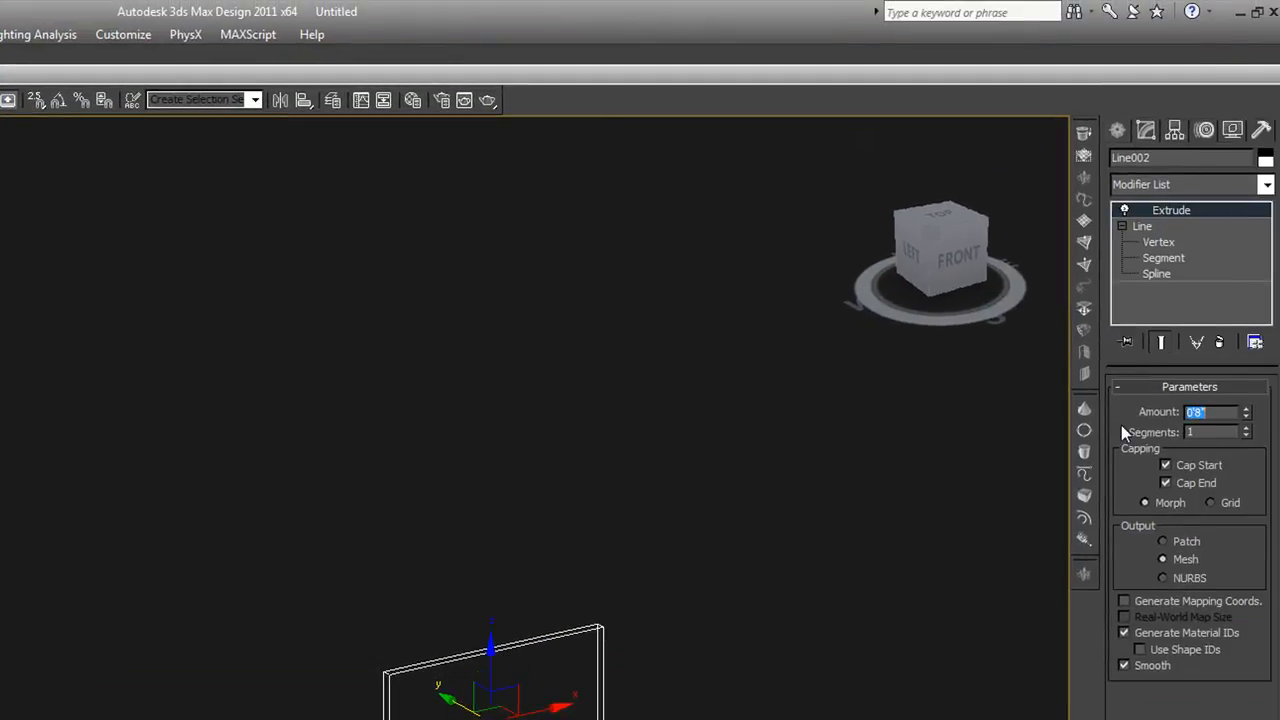
Examine the extruded wall against the elevation in the Top, Front and angled views, and survey the whole layout from the top
{"action": "left_click", "coordinate": [727, 569]}
{"action": "scroll", "coordinate": [725, 594], "scroll_direction": "down", "scroll_amount": 6}
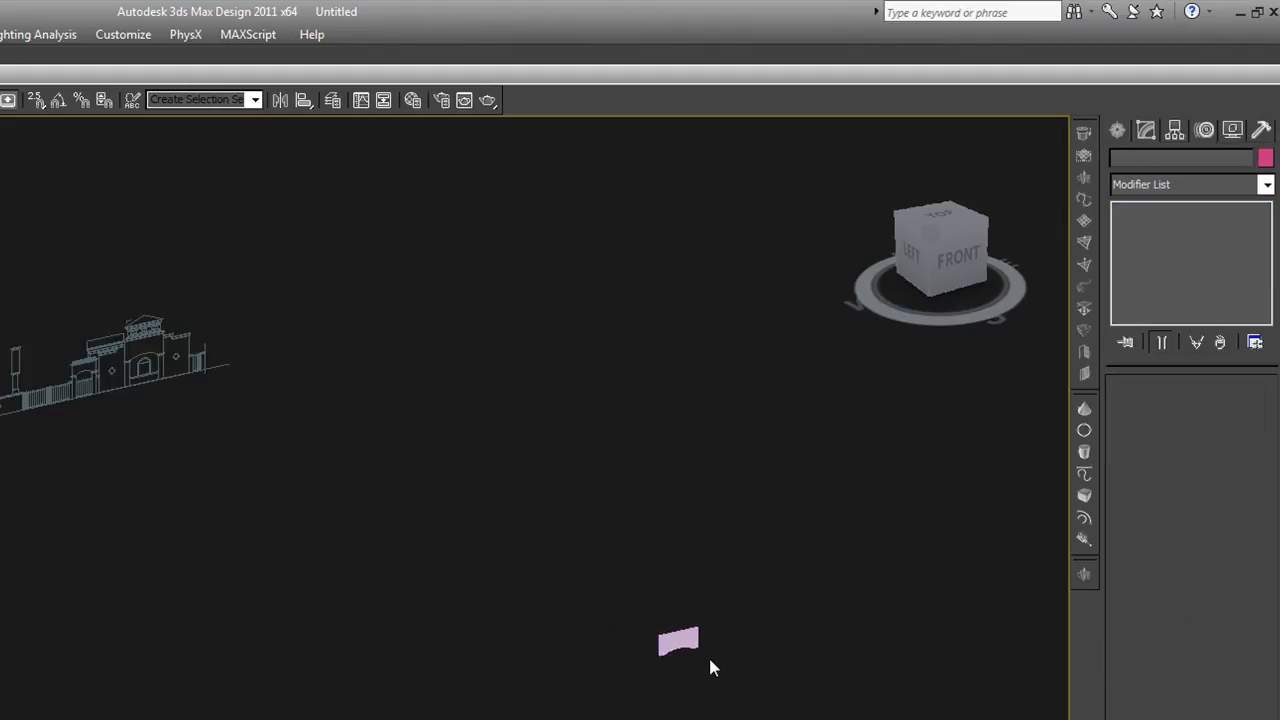
{"action": "left_click", "coordinate": [684, 643]}
{"action": "scroll", "coordinate": [688, 659], "scroll_direction": "down", "scroll_amount": 3}
{"action": "key", "text": "t"}
{"action": "key", "text": "z"}
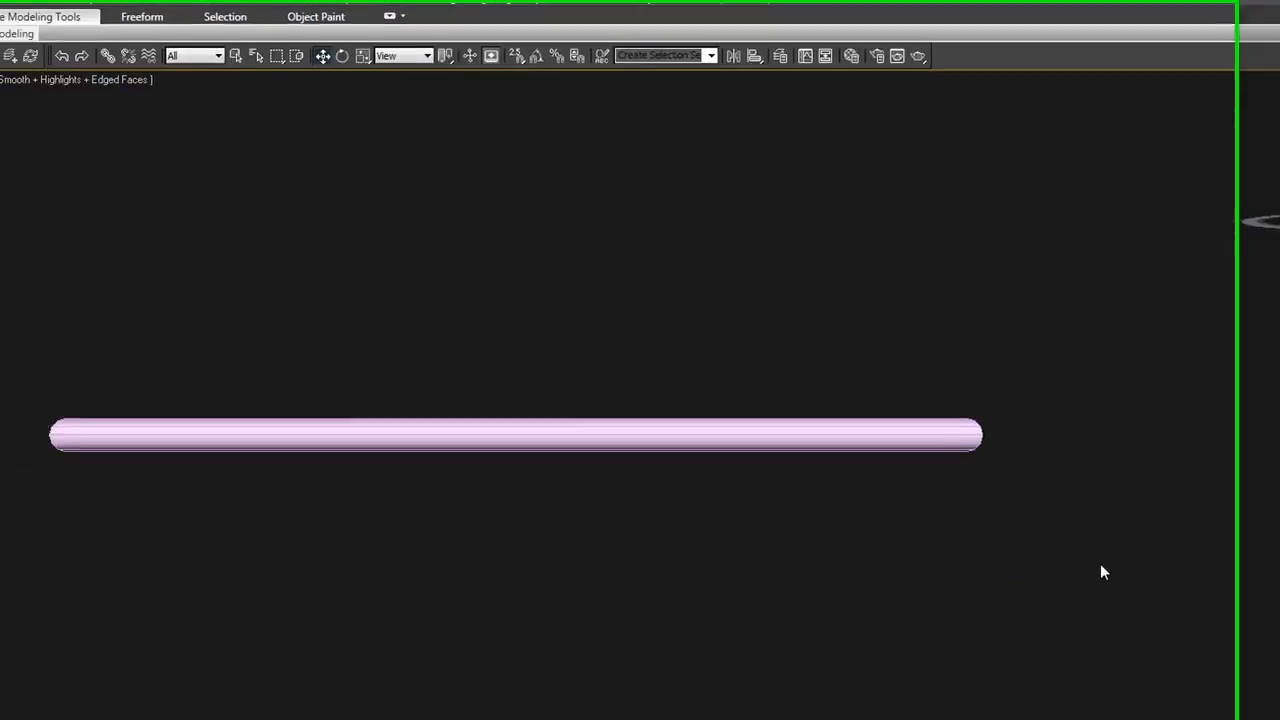
{"action": "key", "text": "f"}
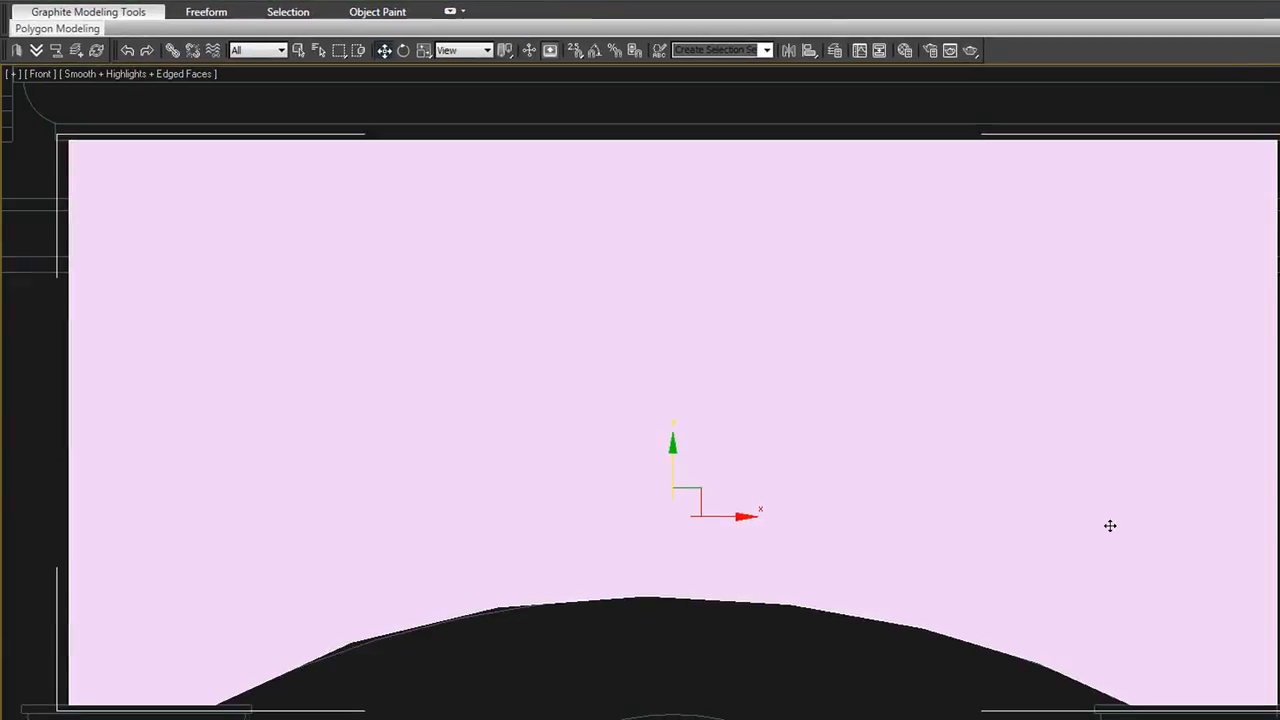
{"action": "scroll", "coordinate": [1110, 525], "scroll_direction": "down", "scroll_amount": 5}
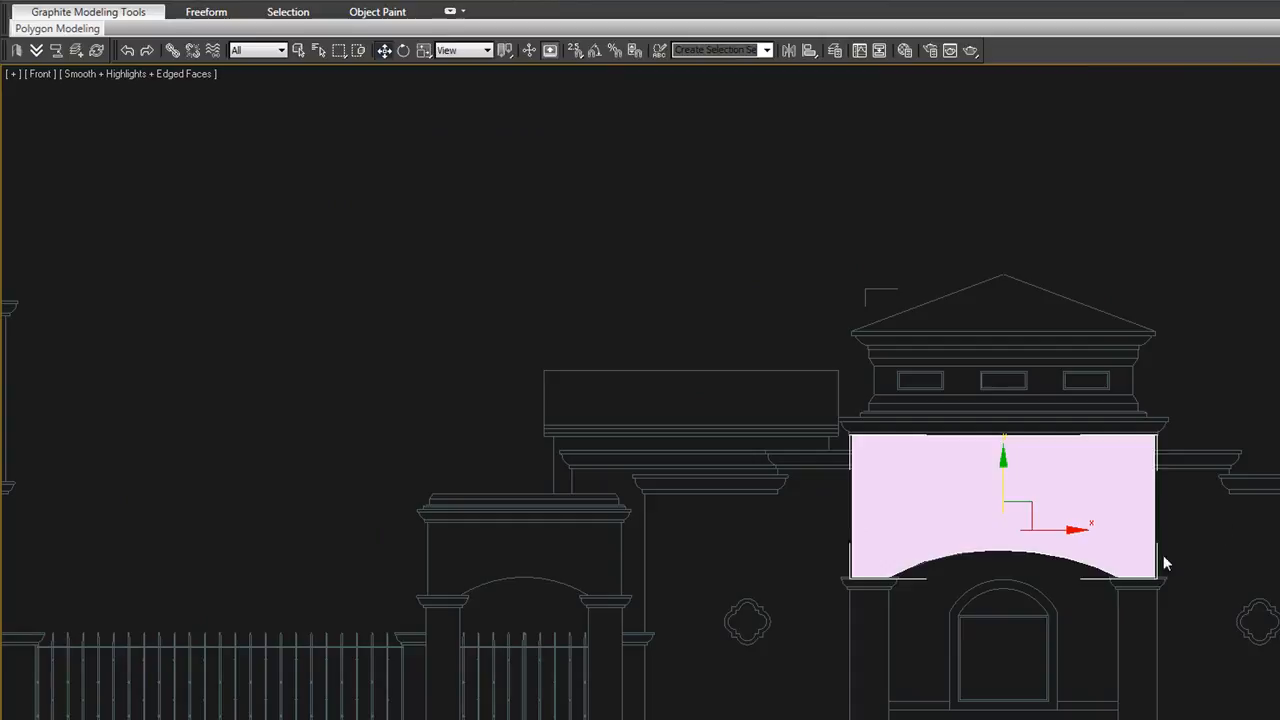
{"action": "scroll", "coordinate": [1174, 546], "scroll_direction": "down", "scroll_amount": 2}
{"action": "mouse_move", "coordinate": [1160, 555]}
{"action": "middle_mouse_down", "text": "alt"}
{"action": "mouse_move", "coordinate": [1167, 574]}
{"action": "mouse_move", "coordinate": [1230, 581]}
{"action": "mouse_move", "coordinate": [1074, 475]}
{"action": "middle_mouse_up", "text": "alt"}
{"action": "left_click", "coordinate": [1202, 573]}
{"action": "scroll", "coordinate": [1199, 588], "scroll_direction": "down", "scroll_amount": 2}
{"action": "scroll", "coordinate": [1202, 590], "scroll_direction": "down", "scroll_amount": 3}
{"action": "key", "text": "t"}
{"action": "scroll", "coordinate": [1081, 510], "scroll_direction": "down", "scroll_amount": 6}
{"action": "scroll", "coordinate": [990, 545], "scroll_direction": "up", "scroll_amount": 1}
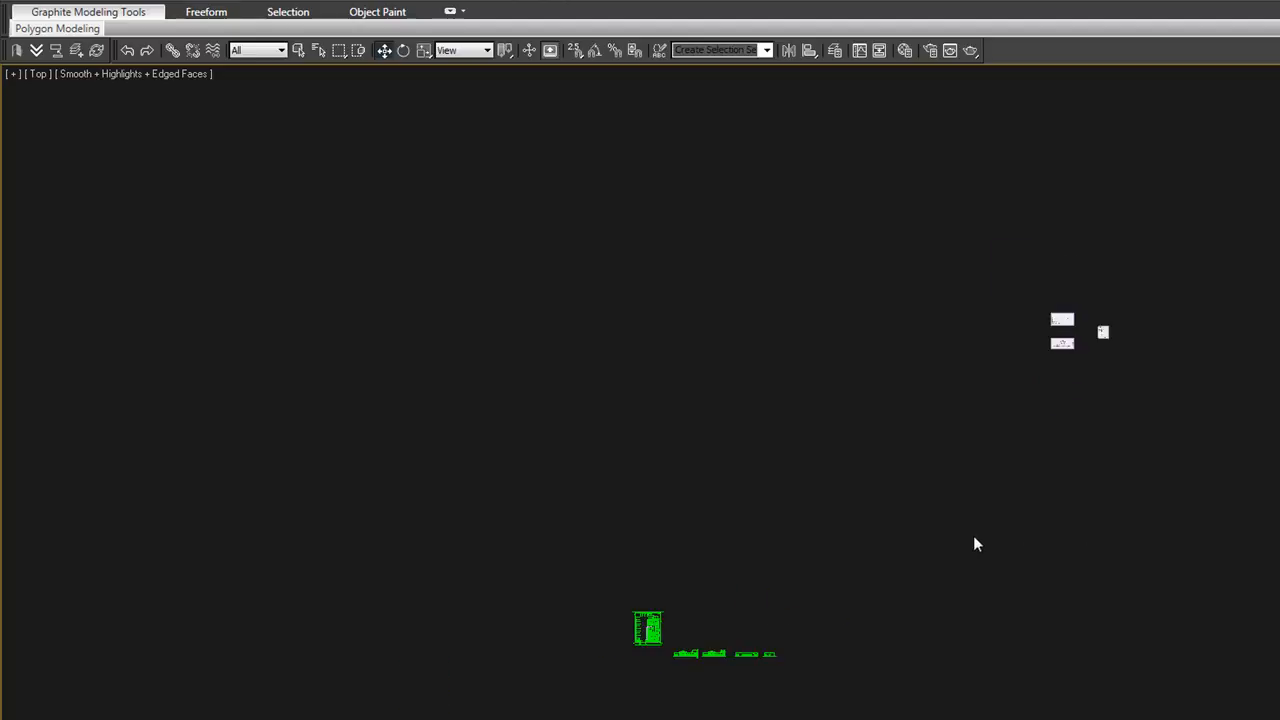
Select the whole DWG site plan with its row of elevations in the Top view and delete them
{"action": "scroll", "coordinate": [888, 552], "scroll_direction": "down", "scroll_amount": 1}
{"action": "middle_click_drag", "start_coordinate": [880, 537], "coordinate": [867, 570]}
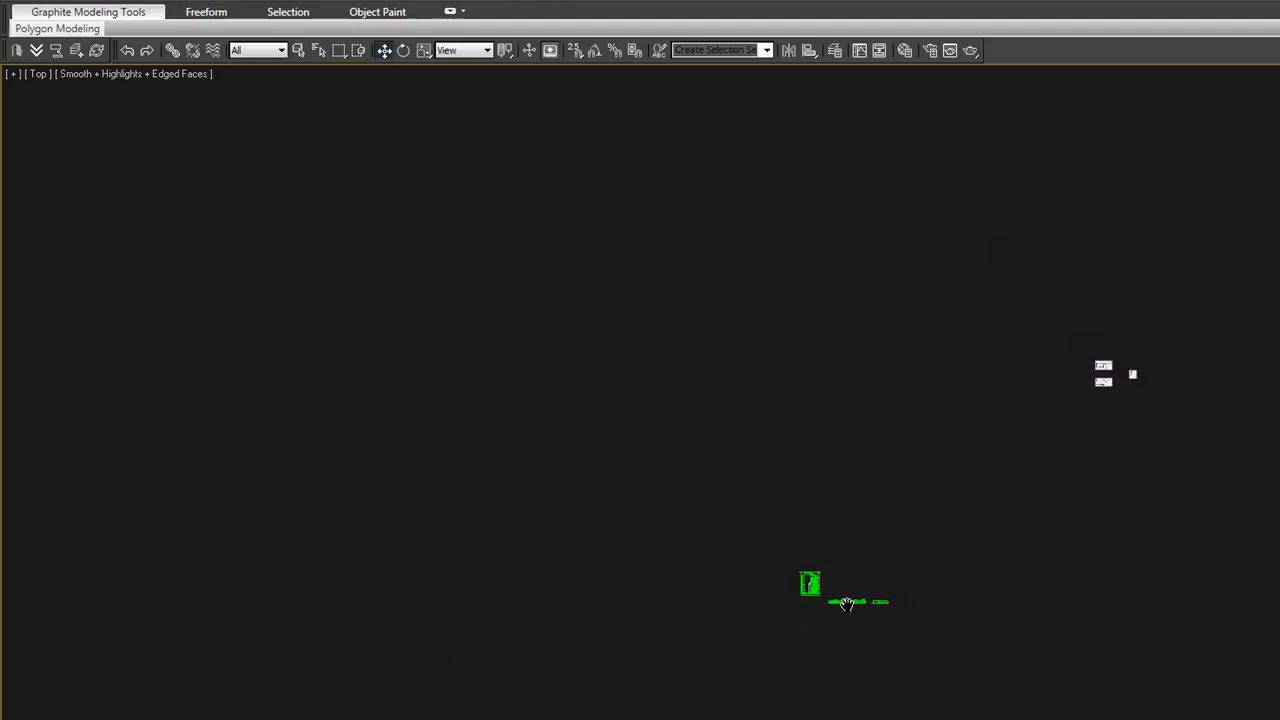
{"action": "scroll", "coordinate": [836, 593], "scroll_direction": "up", "scroll_amount": 4}
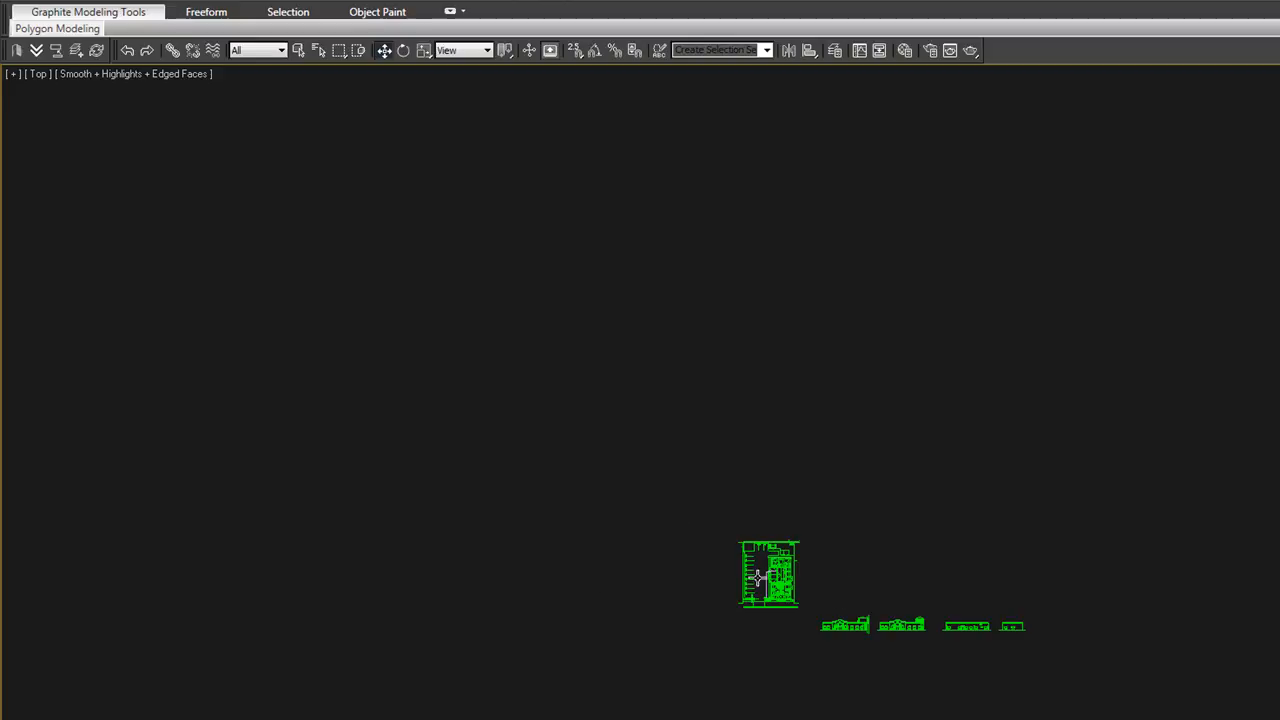
{"action": "scroll", "coordinate": [766, 584], "scroll_direction": "up", "scroll_amount": 5}
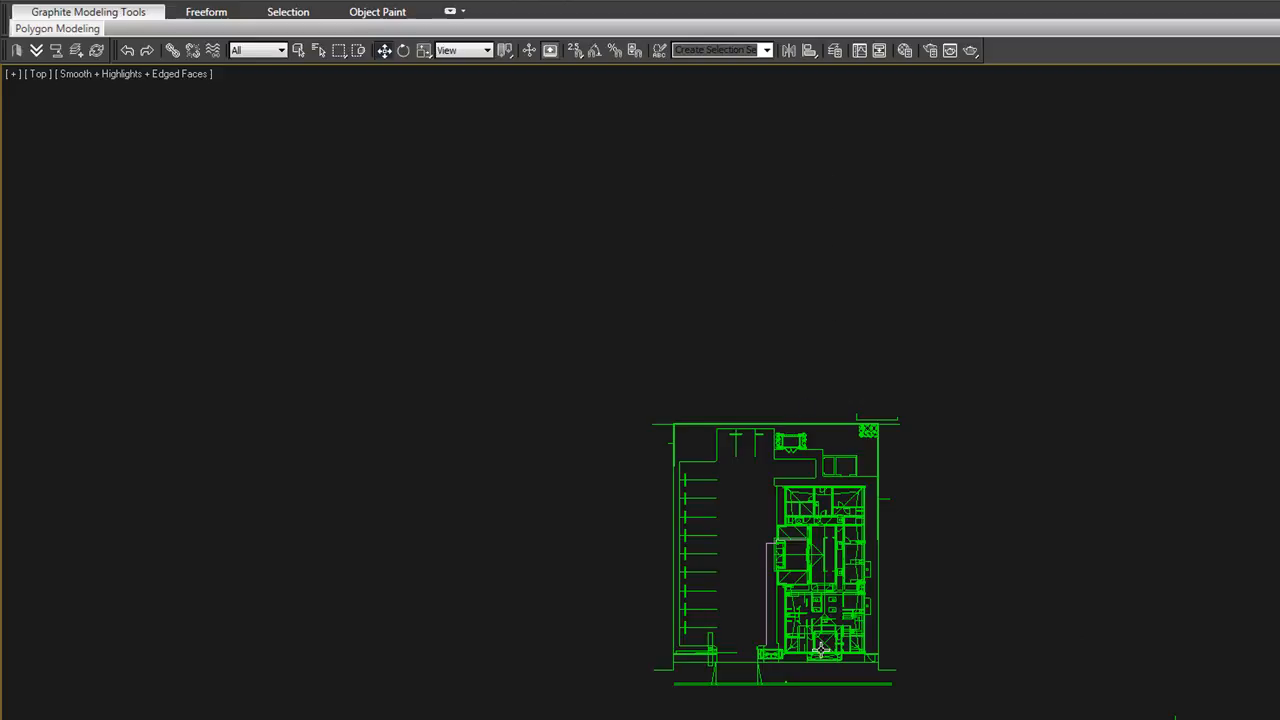
{"action": "scroll", "coordinate": [822, 656], "scroll_direction": "up", "scroll_amount": 4}
{"action": "scroll", "coordinate": [822, 656], "scroll_direction": "down", "scroll_amount": 3}
{"action": "scroll", "coordinate": [840, 656], "scroll_direction": "down", "scroll_amount": 8}
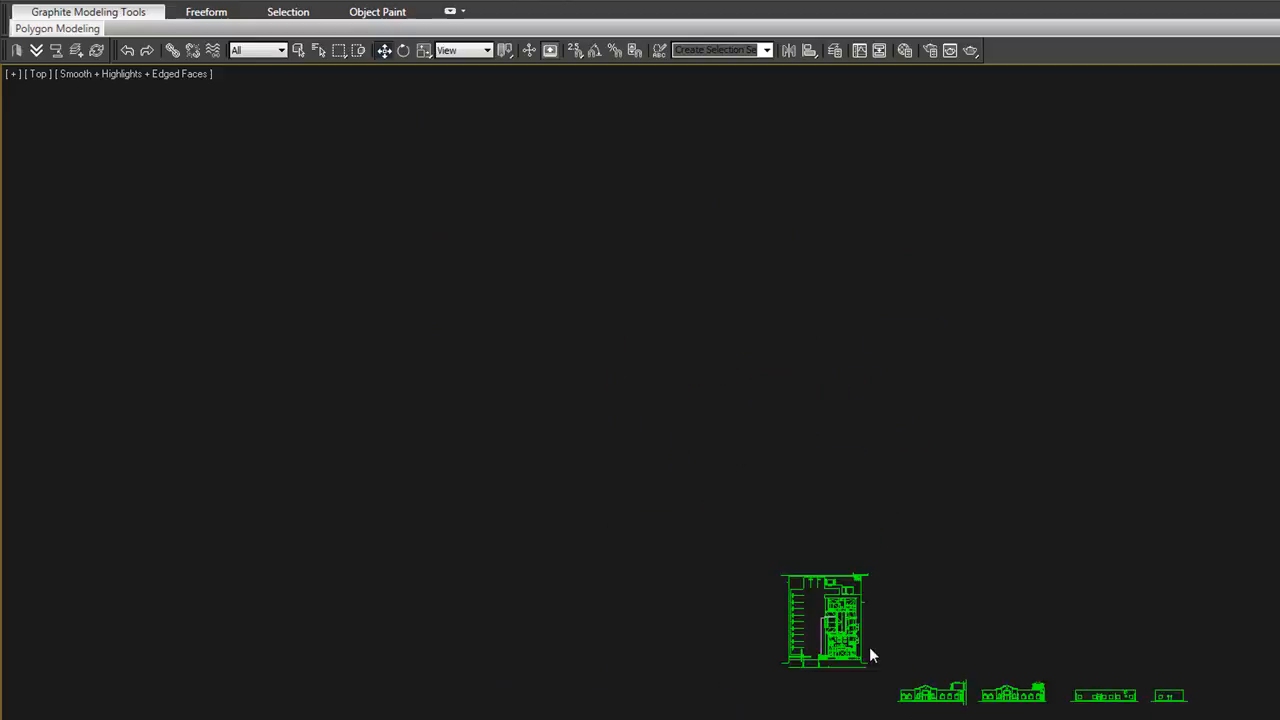
{"action": "left_click_drag", "start_coordinate": [1048, 698], "coordinate": [743, 180]}
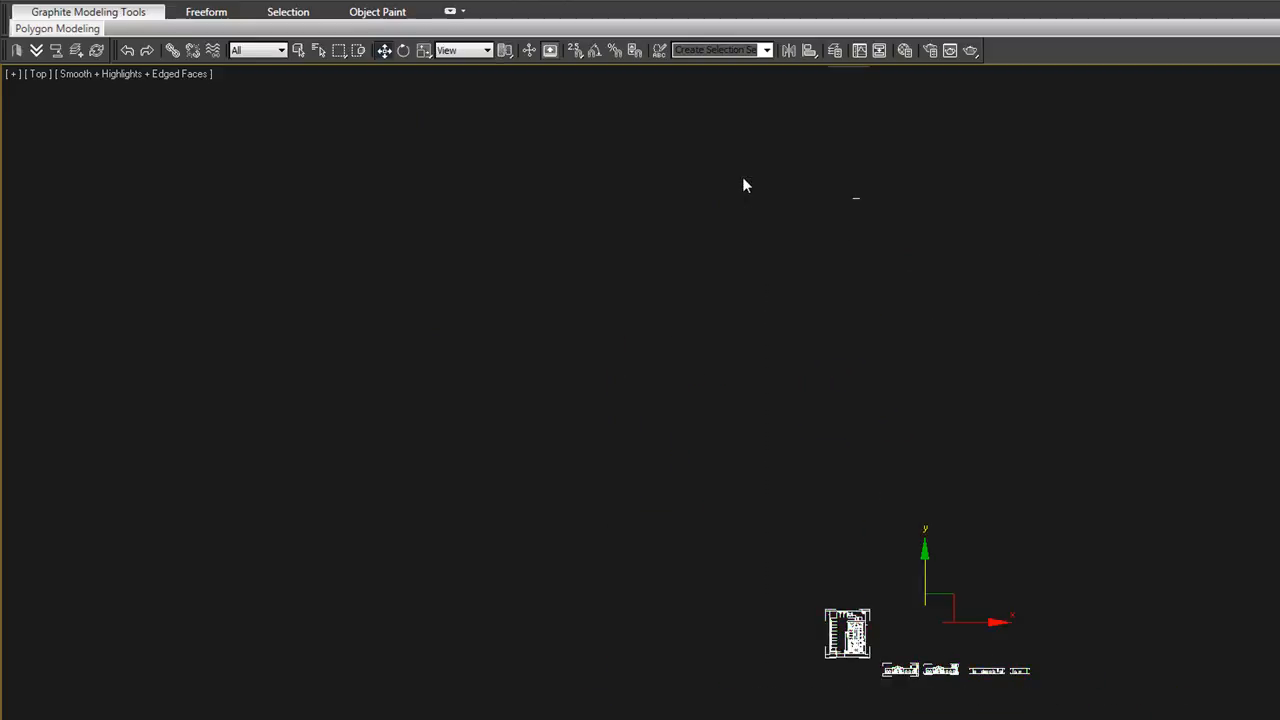
{"action": "key", "text": "Delete"}
Examine the floor plan, front and side sketch reference planes together in the Top view
{"action": "middle_click_drag", "start_coordinate": [1058, 346], "coordinate": [831, 360]}
{"action": "scroll", "coordinate": [831, 360], "scroll_direction": "down", "scroll_amount": 2}
{"action": "scroll", "coordinate": [1047, 332], "scroll_direction": "up", "scroll_amount": 5}
{"action": "middle_click_drag", "start_coordinate": [993, 227], "coordinate": [1020, 440]}
{"action": "scroll", "coordinate": [998, 405], "scroll_direction": "up", "scroll_amount": 5}
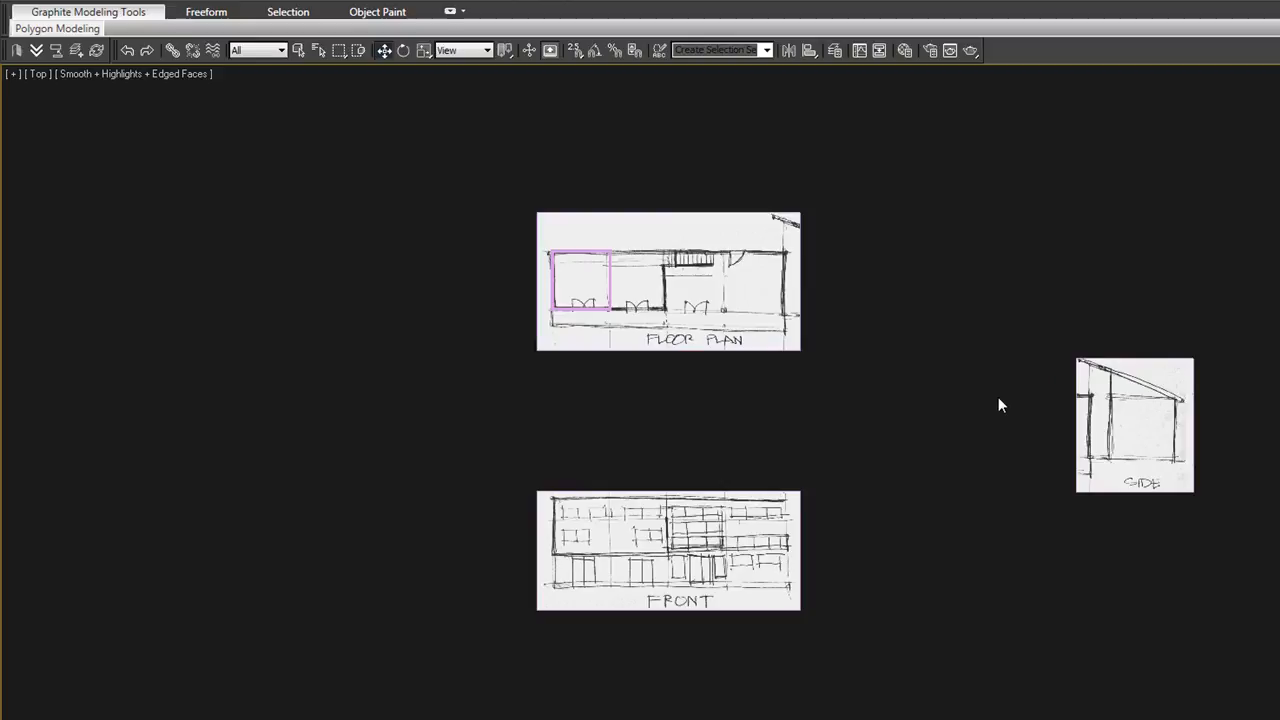